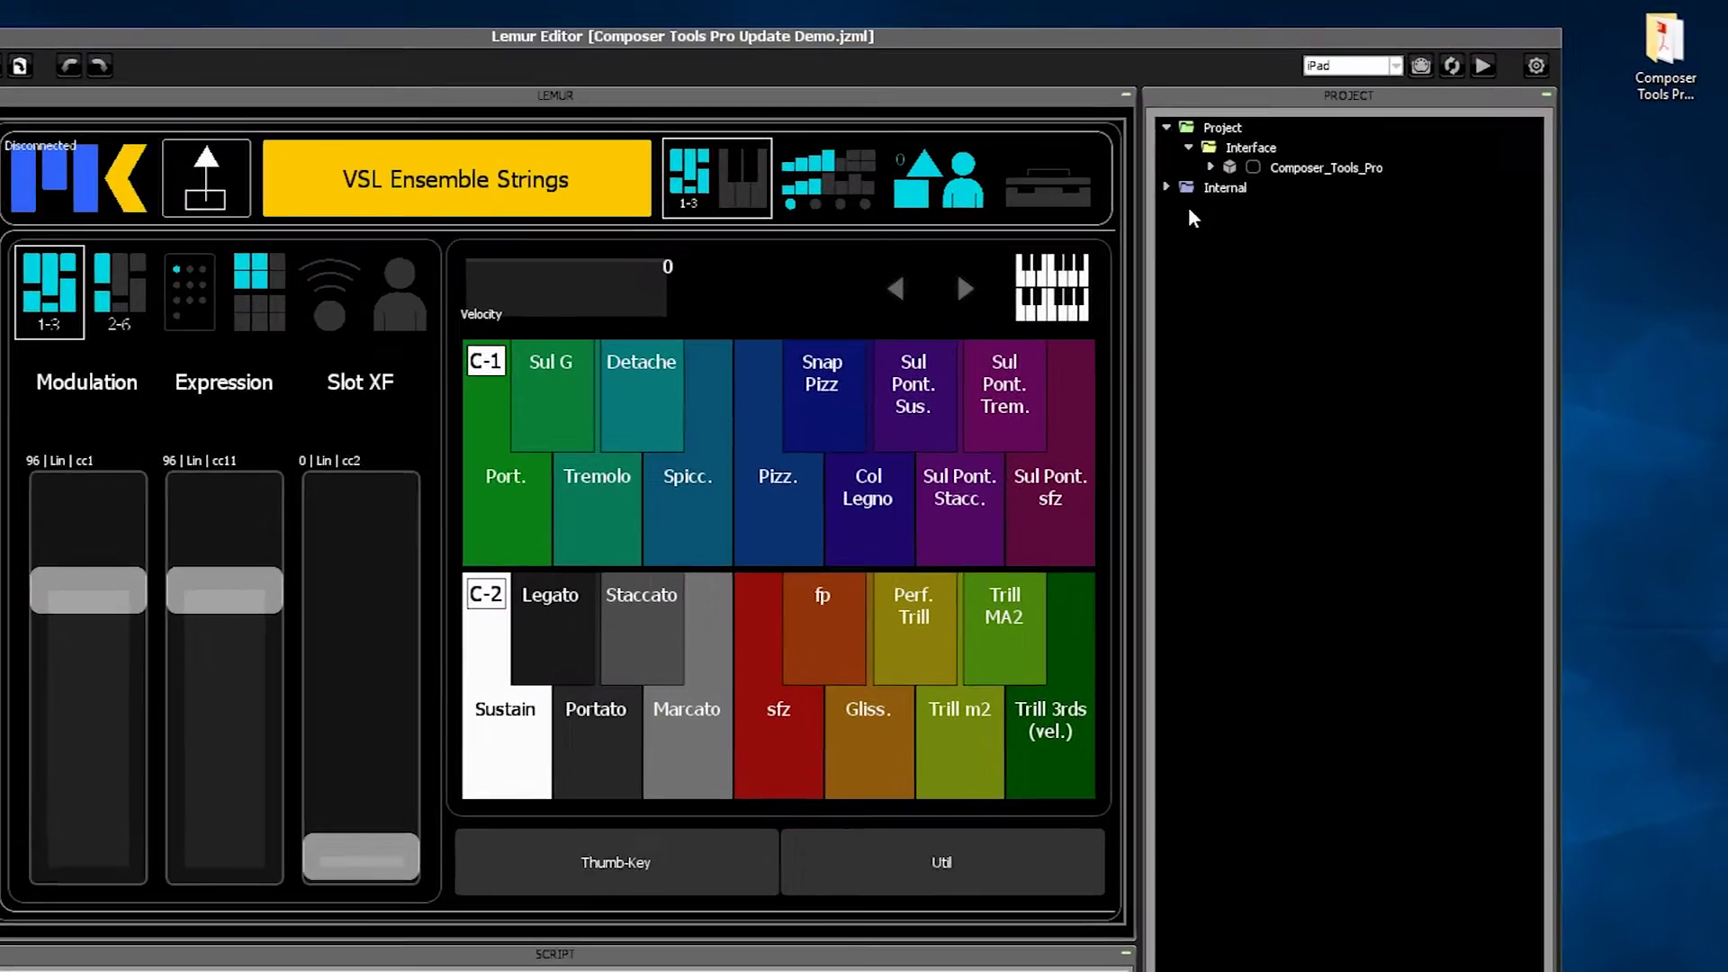
# - Expand Composer_Tools_Pro > User > _Mem > Banks and review Bank0, Prefs, Tool, Util and Custom_Areas
pyautogui.click(1210, 168)
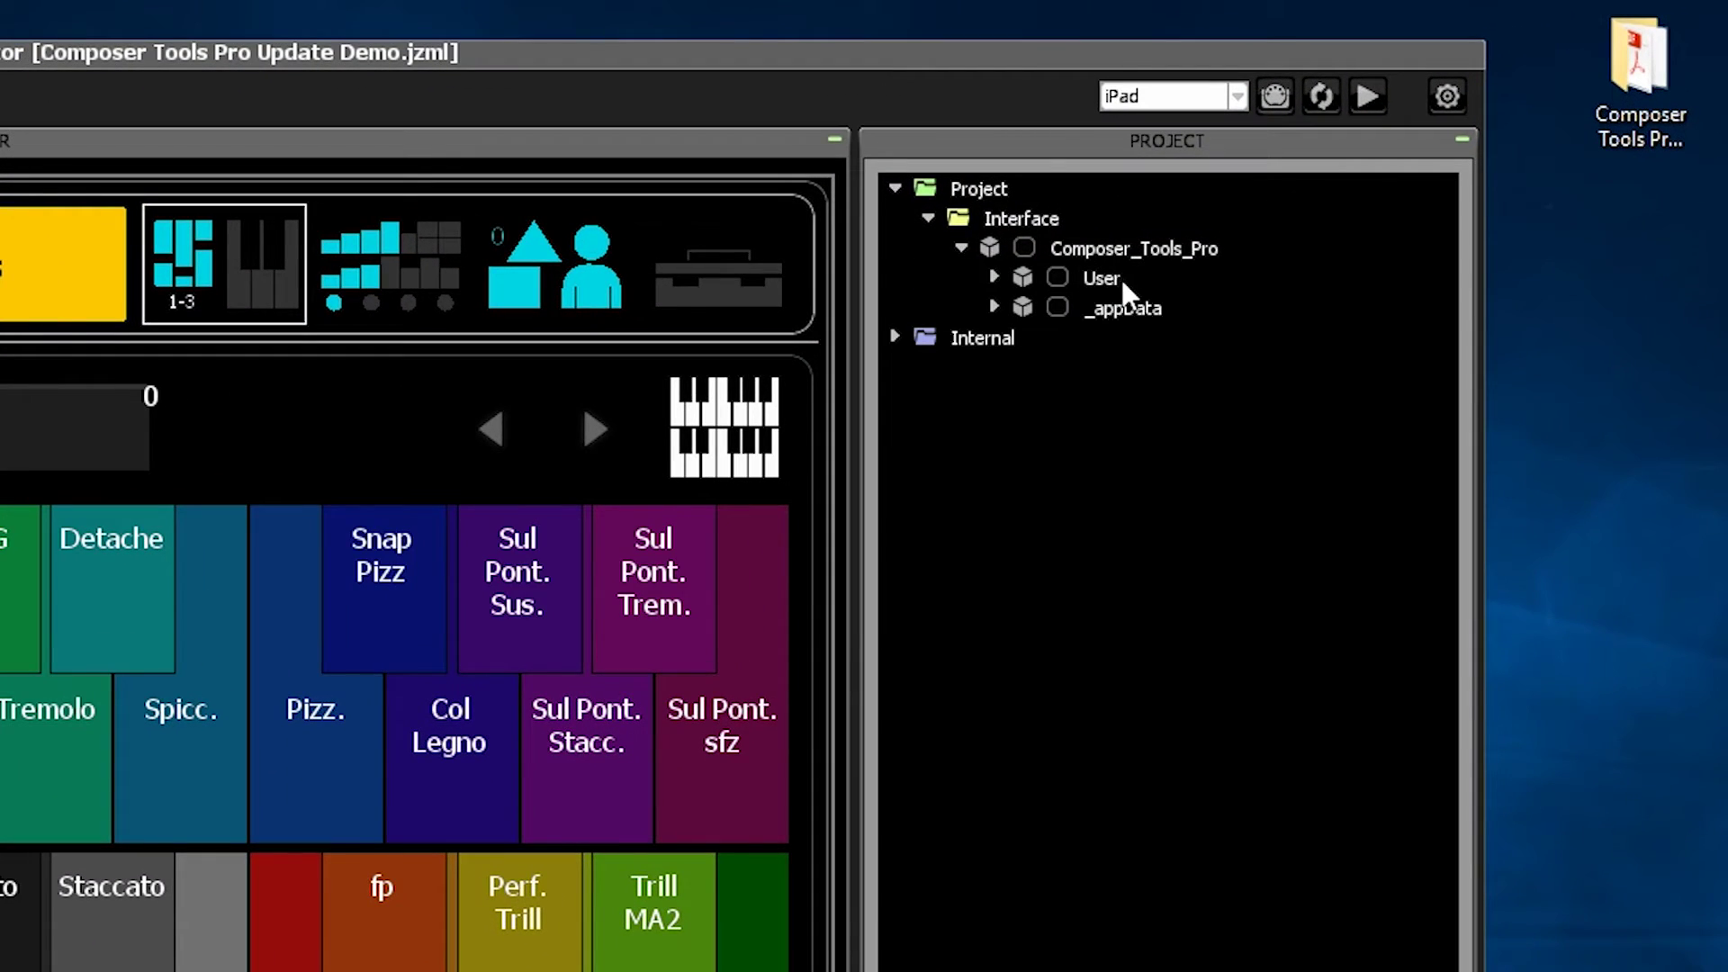
pyautogui.click(994, 277)
pyautogui.click(1027, 338)
pyautogui.click(1060, 367)
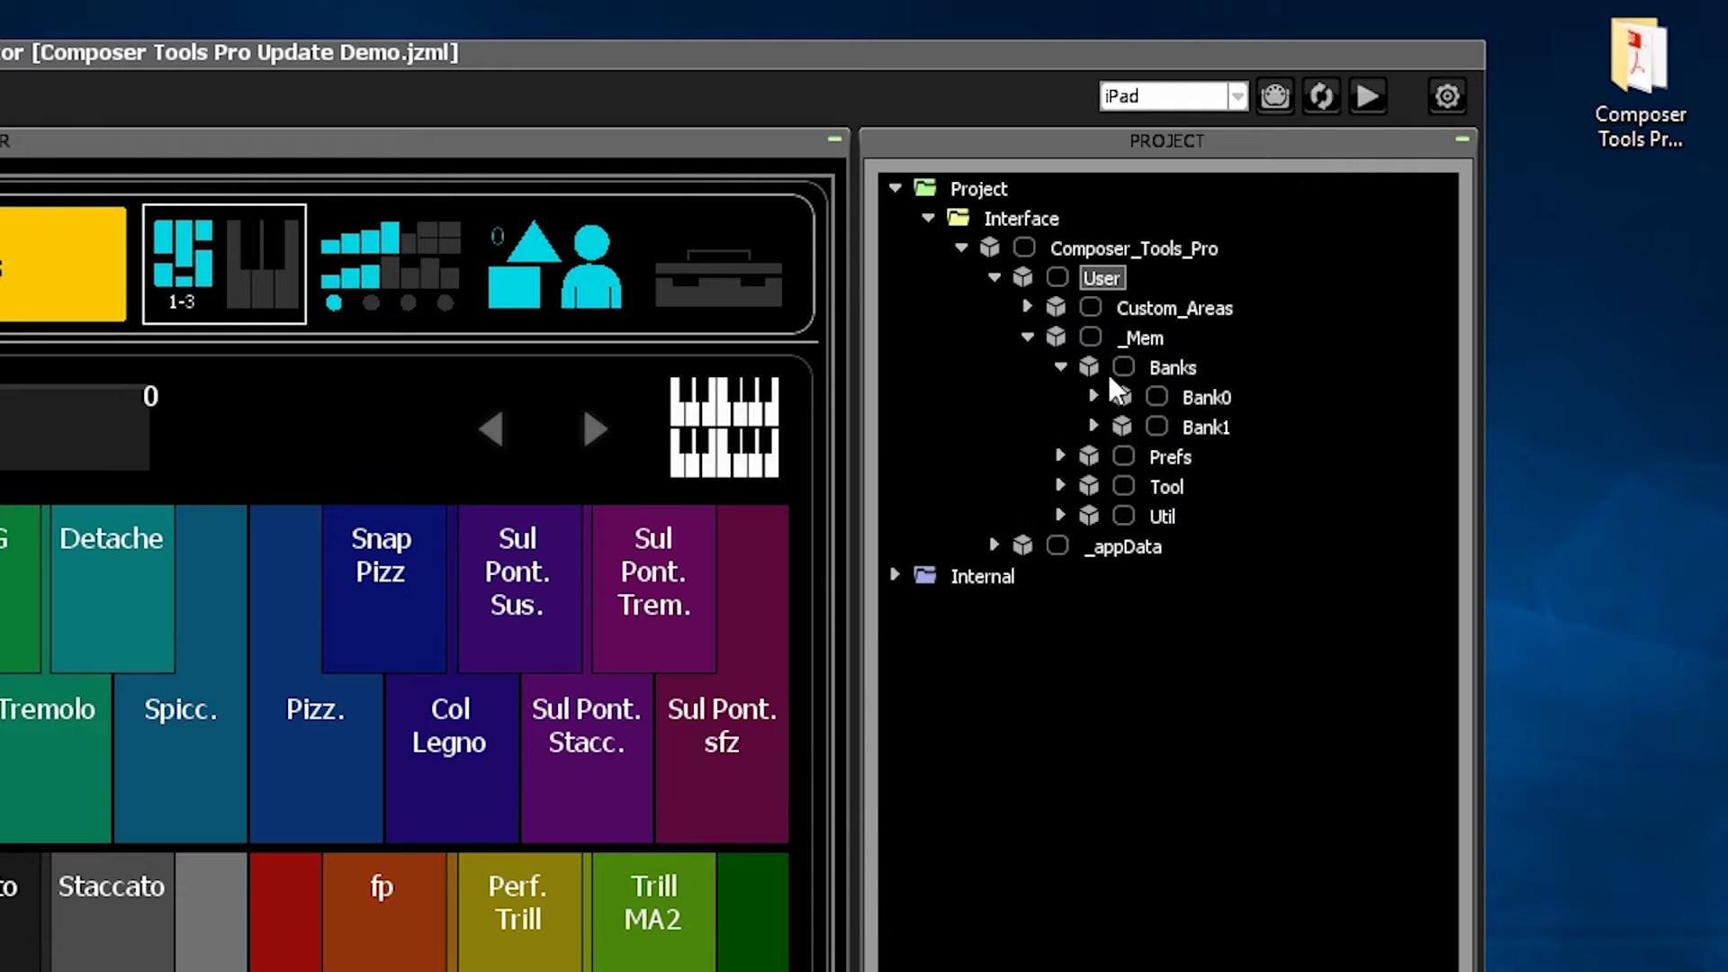
pyautogui.click(1224, 397)
pyautogui.press('Down')
pyautogui.press('Down')
pyautogui.press('Down')
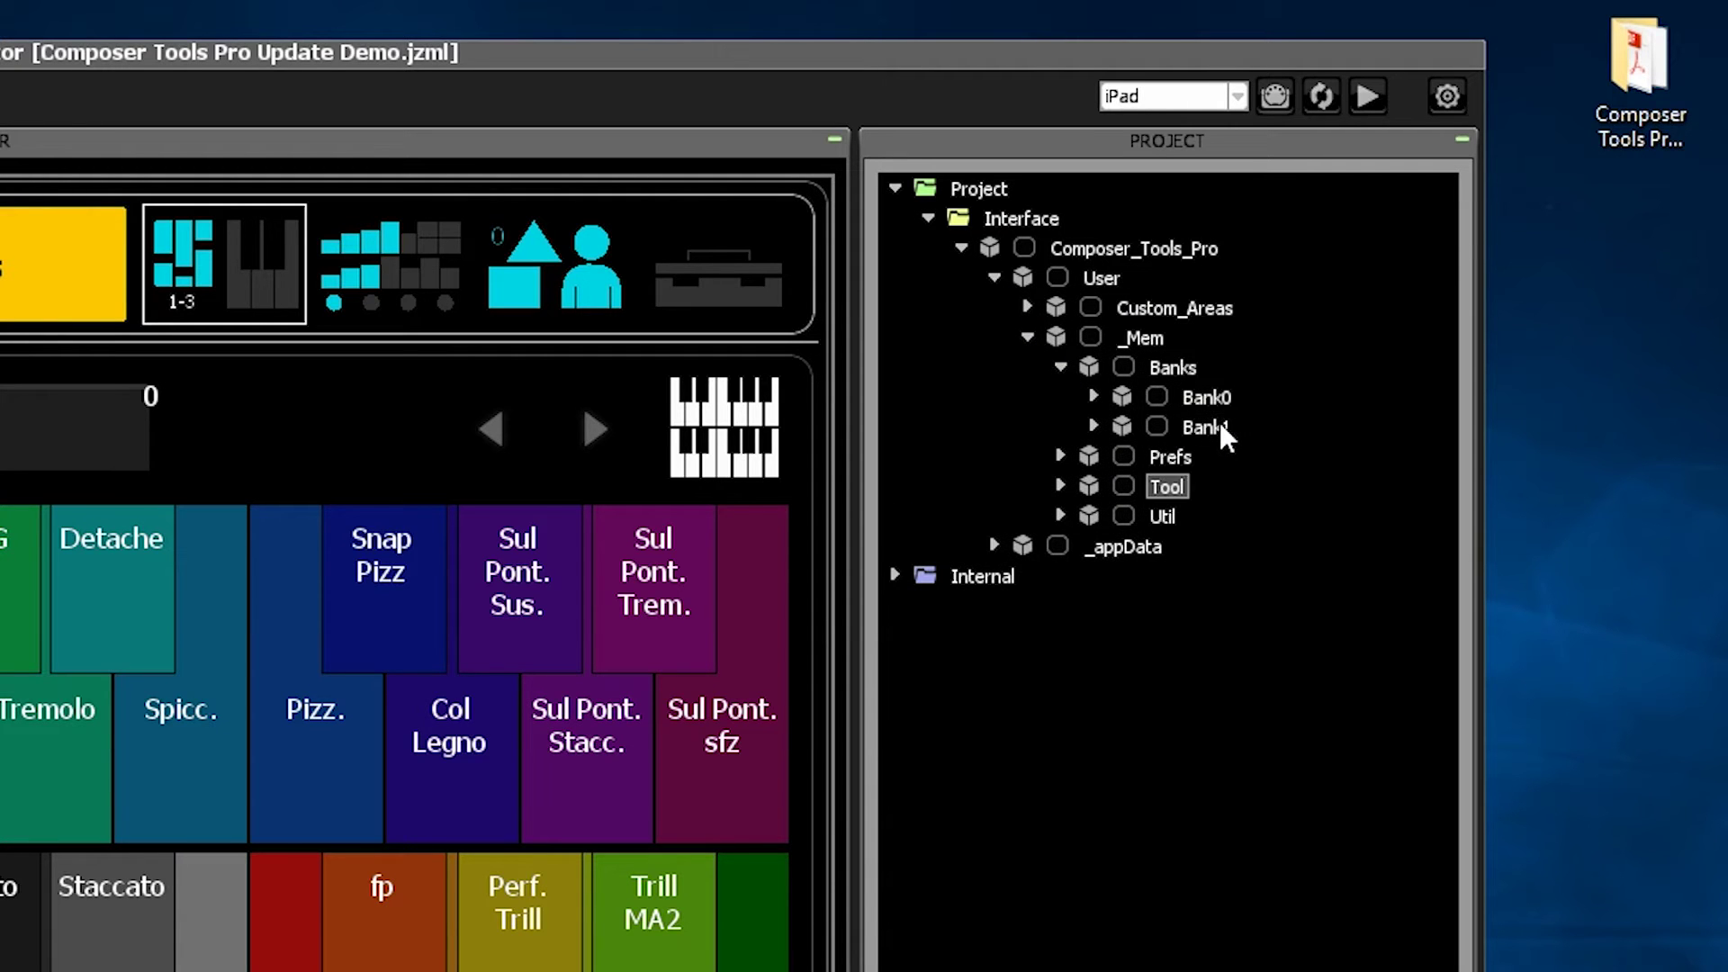
pyautogui.click(1026, 307)
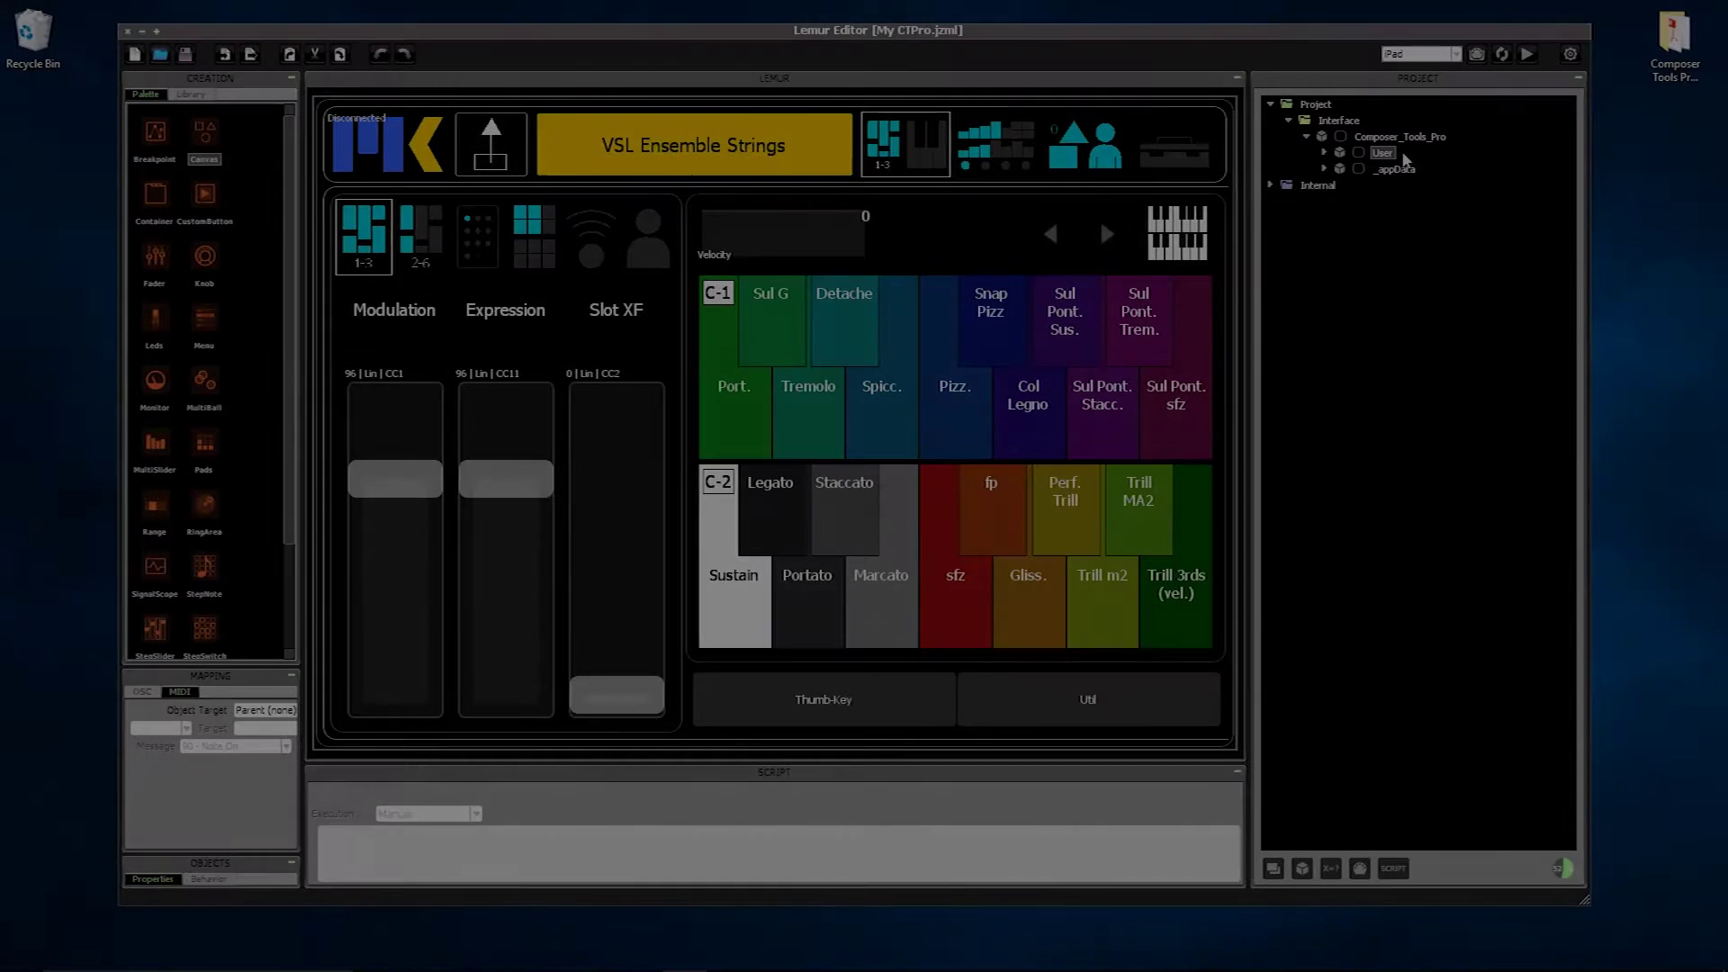
# - Save the User folder to the desktop as My User Folder.jzlib, then open the Composer Tools Pro 1.1.0 folder
pyautogui.rightClick(1402, 155)
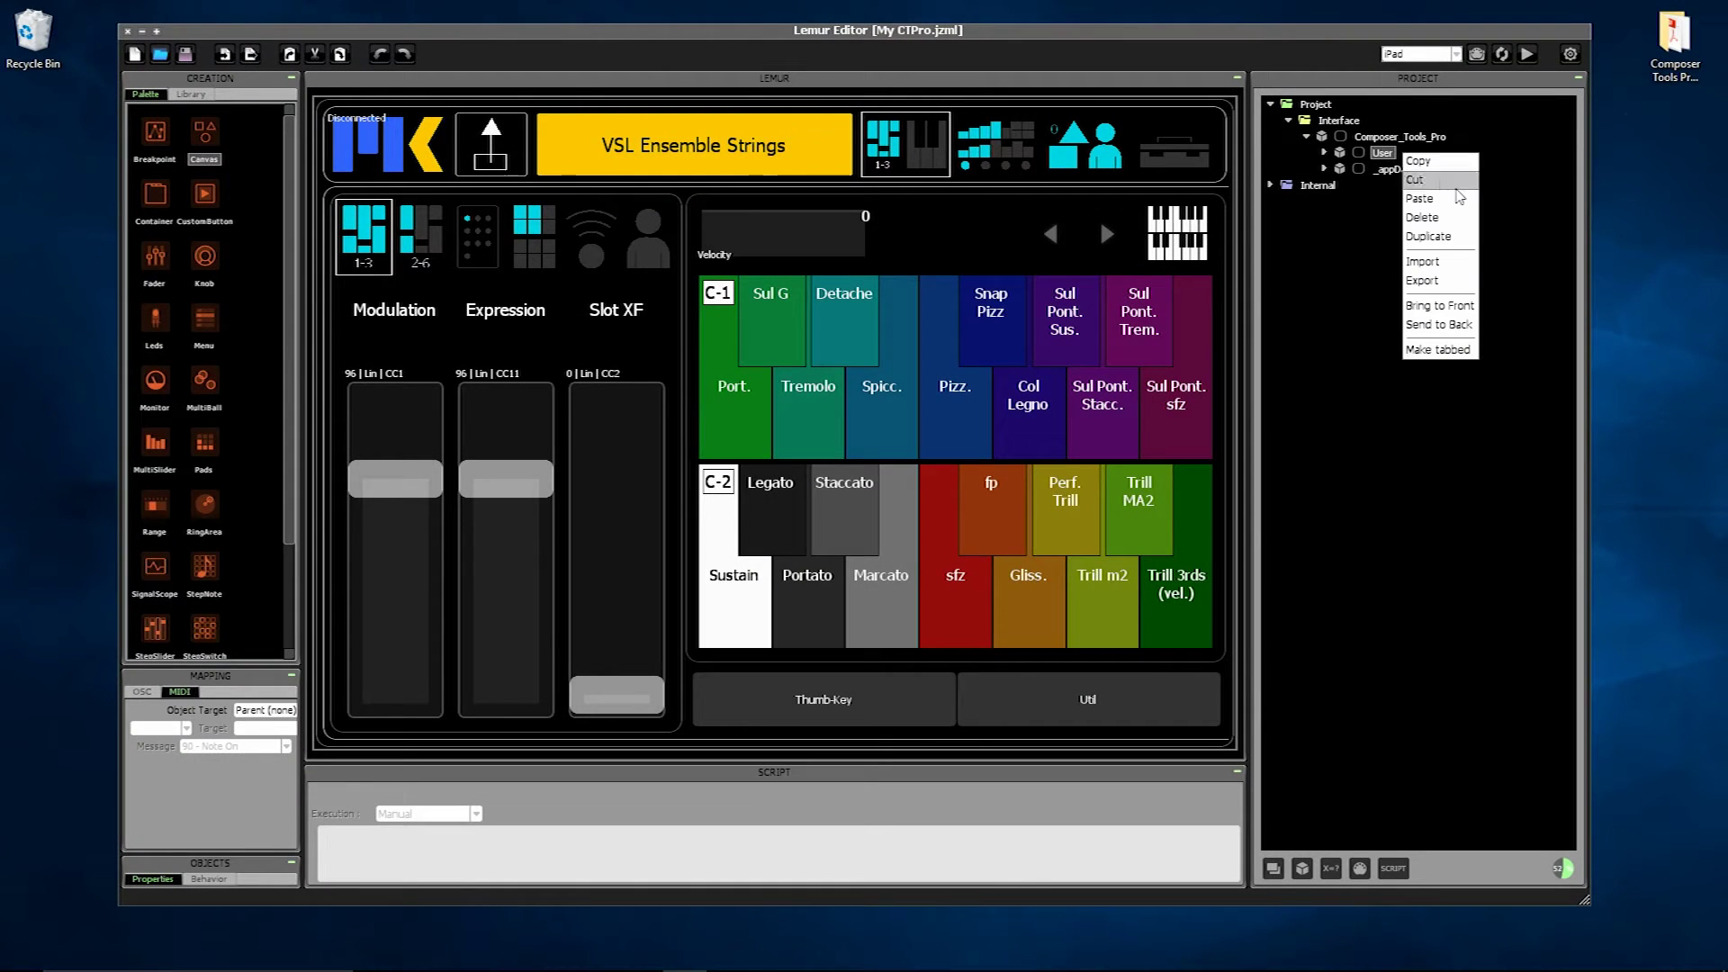
pyautogui.click(1459, 283)
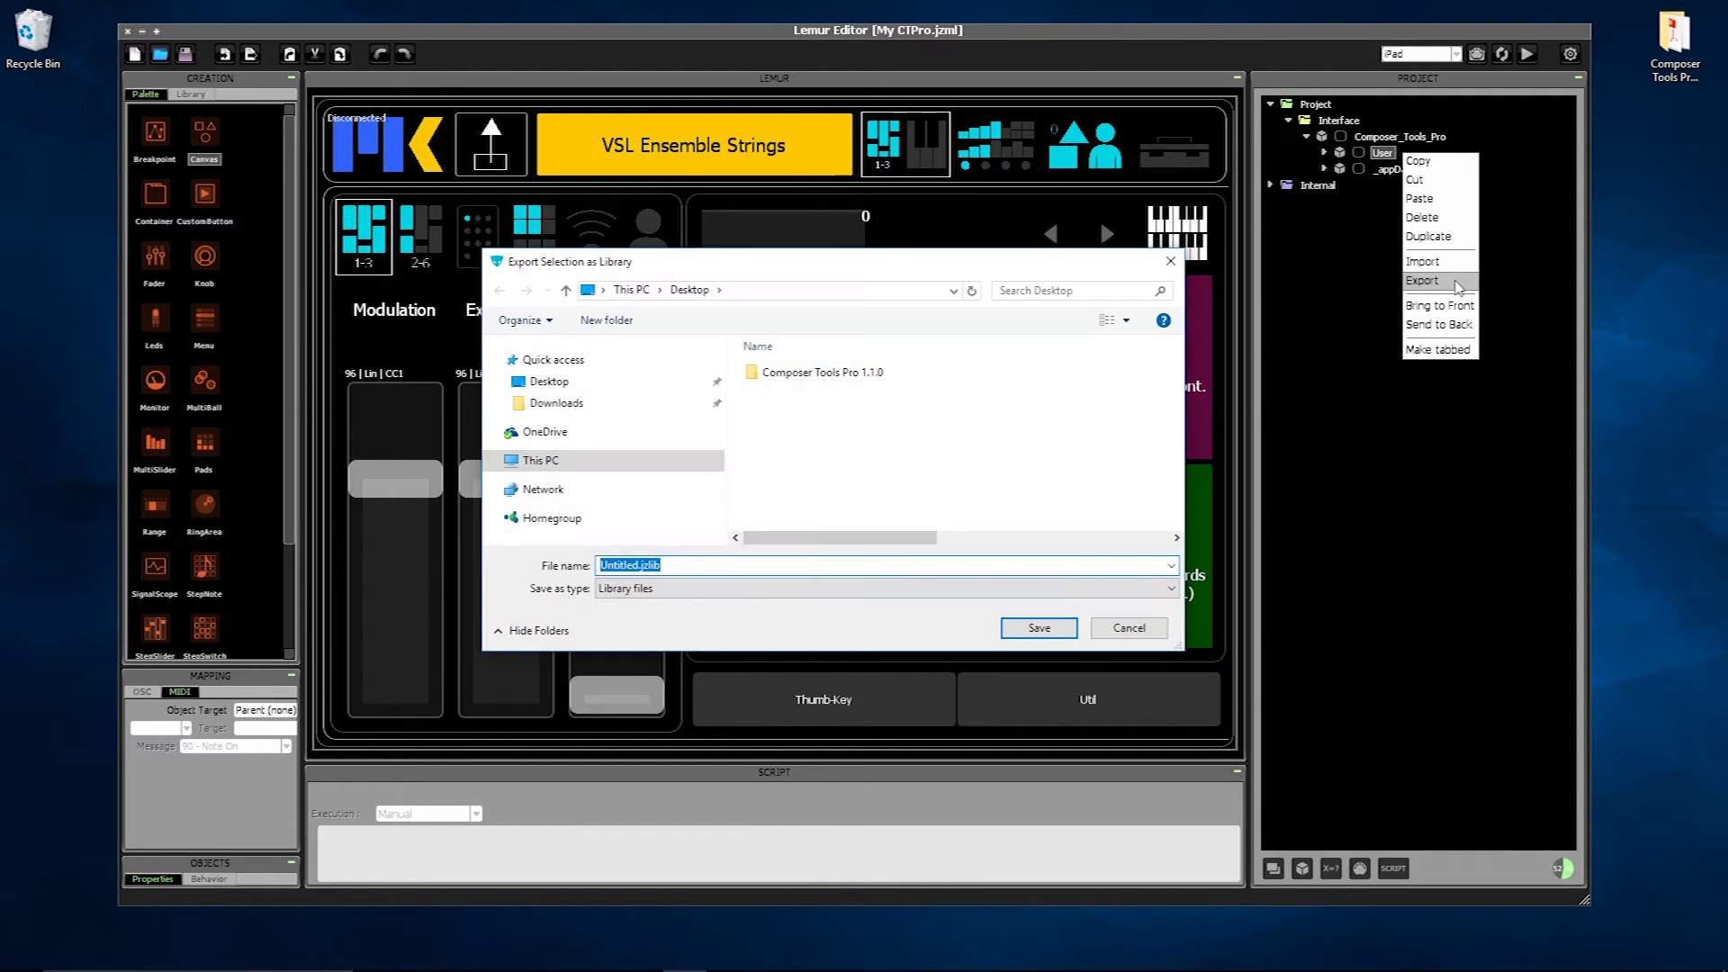
pyautogui.write('My User Folder')
pyautogui.click(1034, 628)
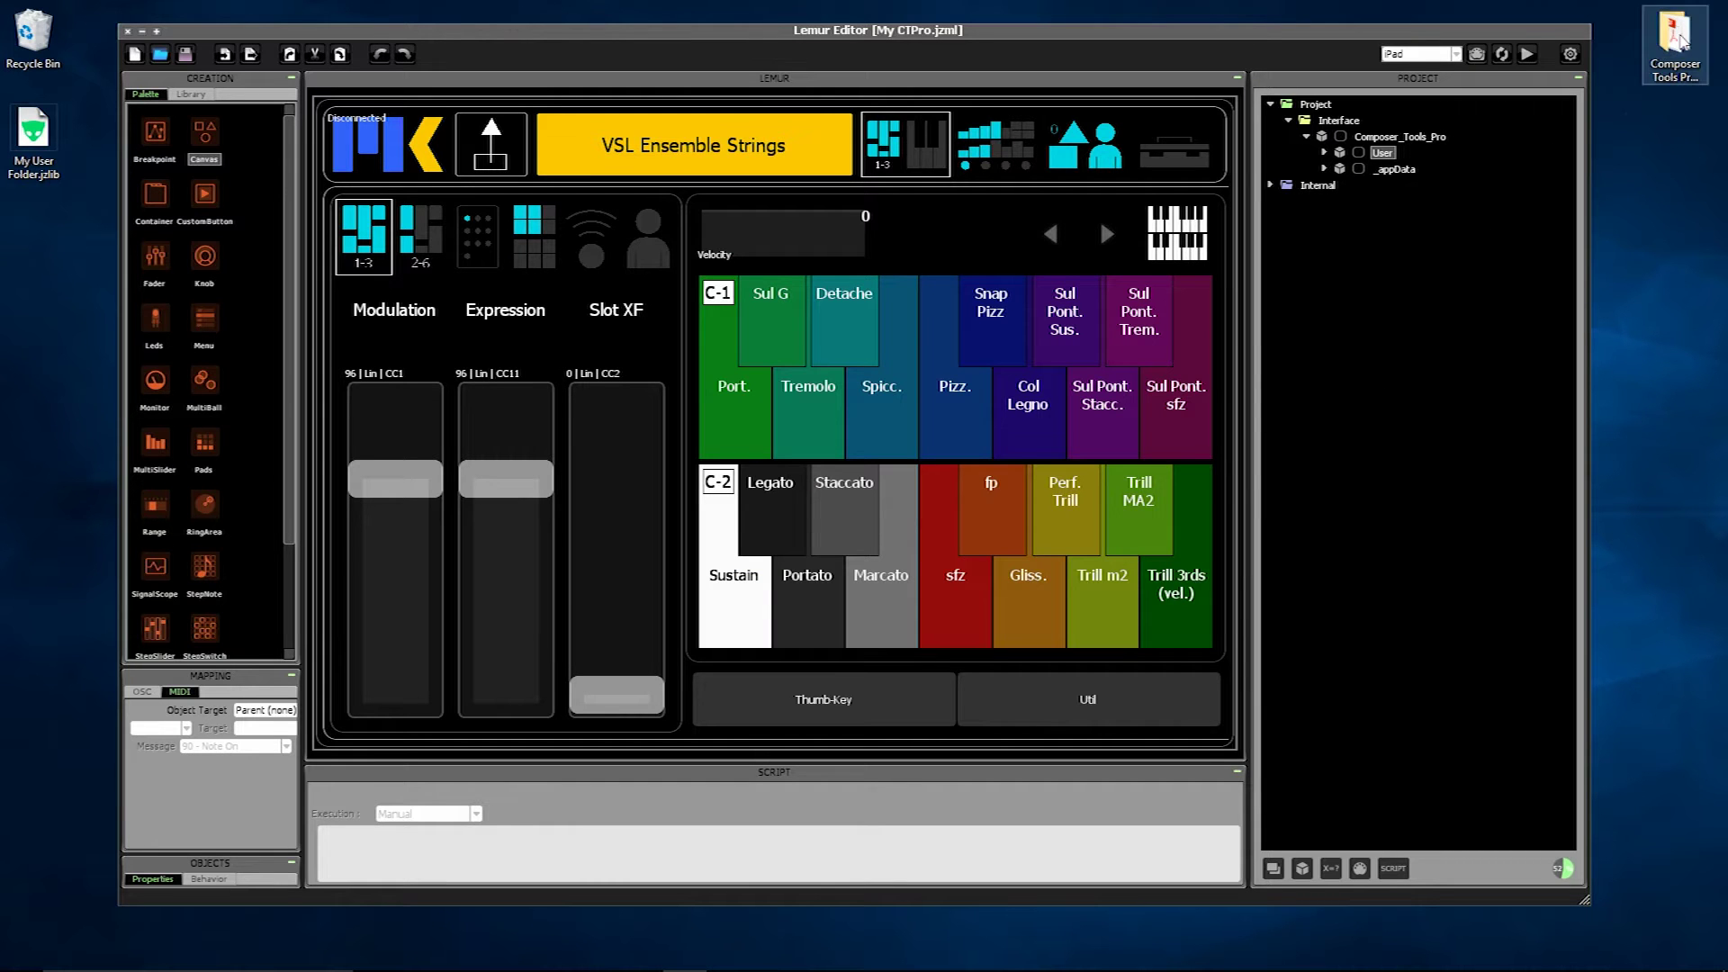
pyautogui.doubleClick(1680, 41)
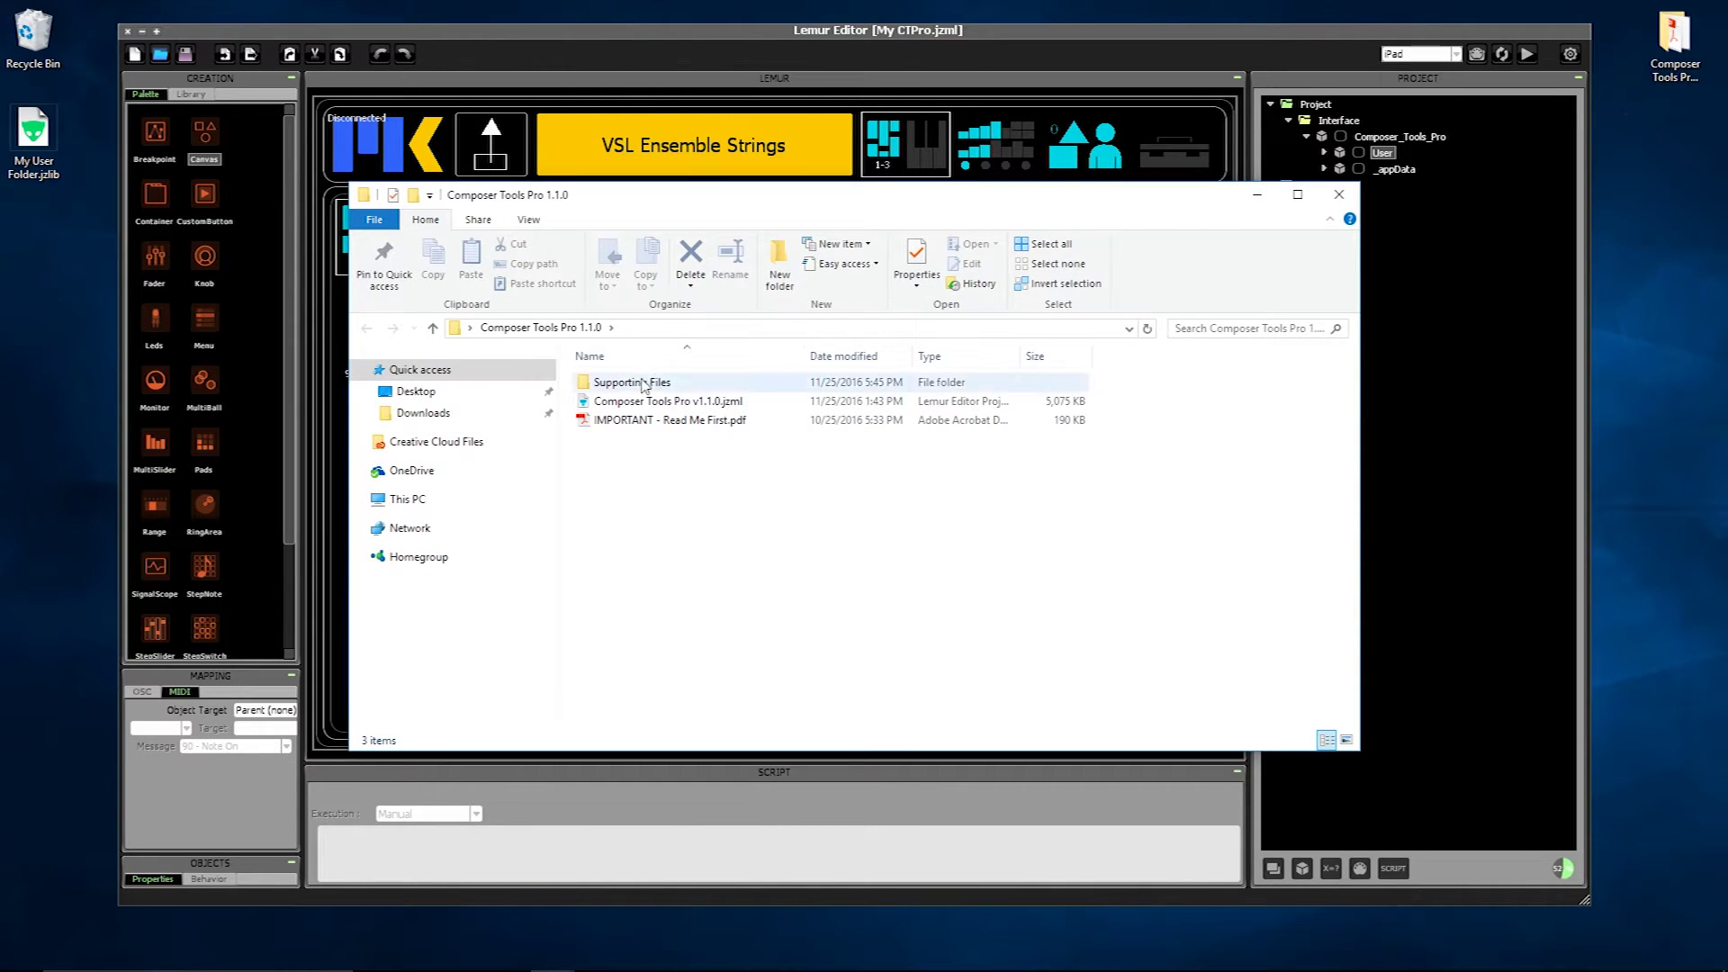
# - Open Composer Tools Pro v1.1.0.jzml and delete the User folder under Interface > Composer_Tools_Pro
pyautogui.doubleClick(603, 401)
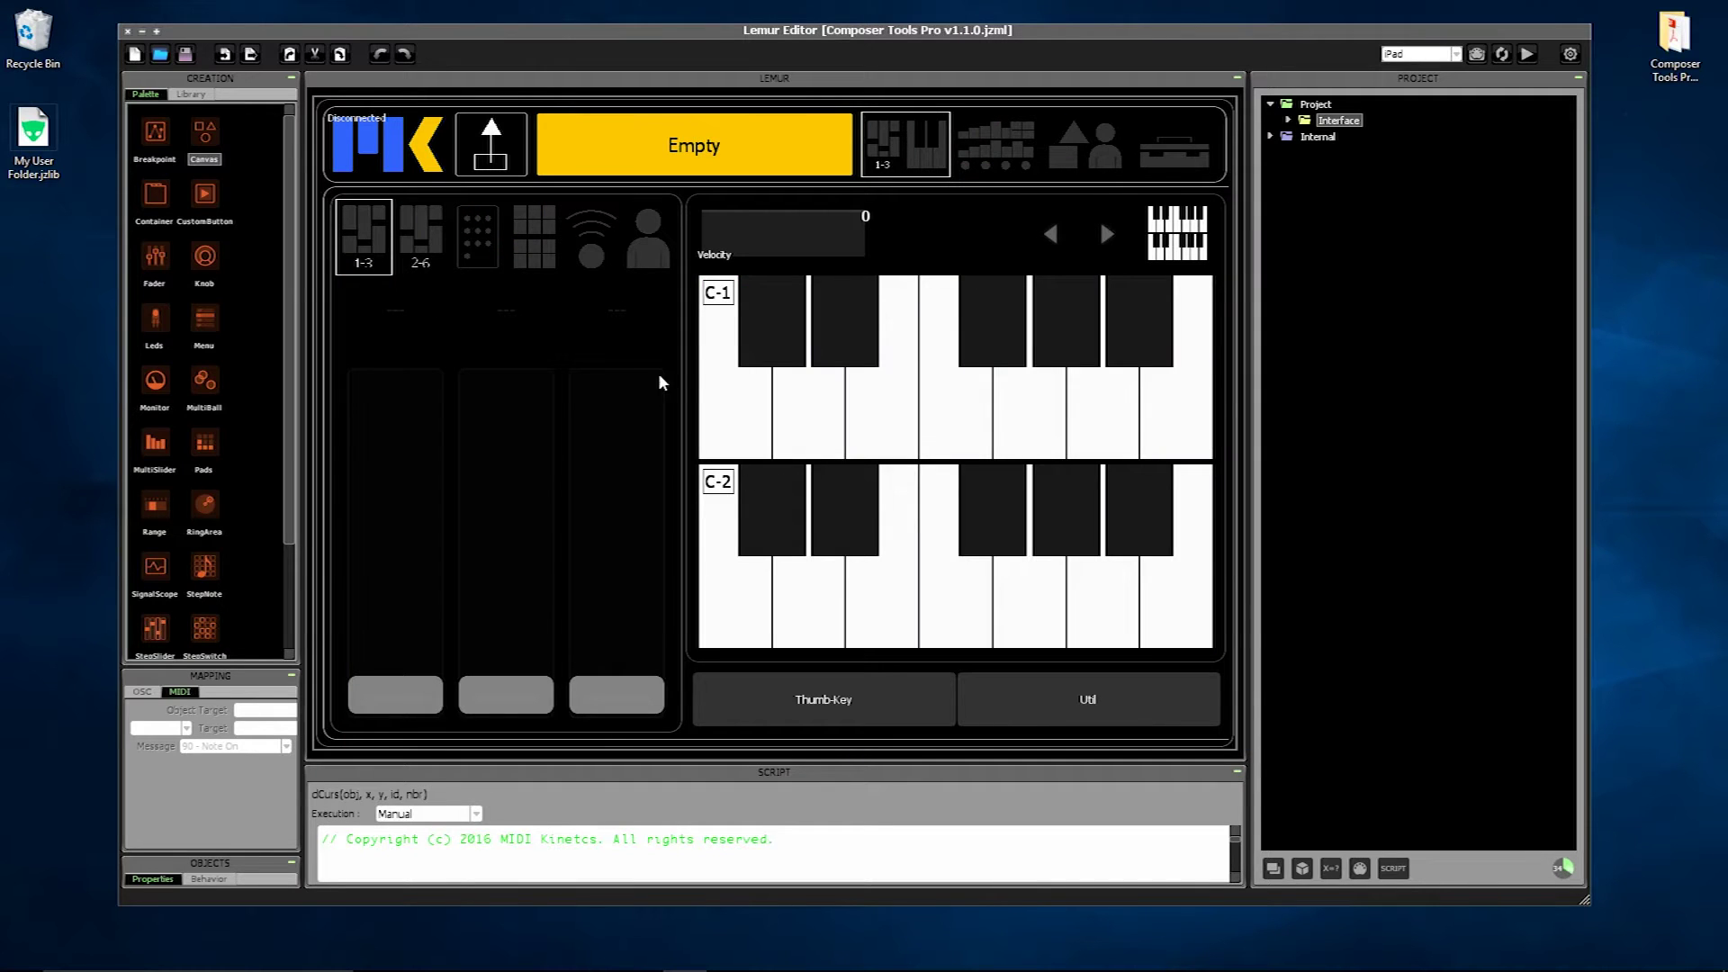
pyautogui.click(1288, 120)
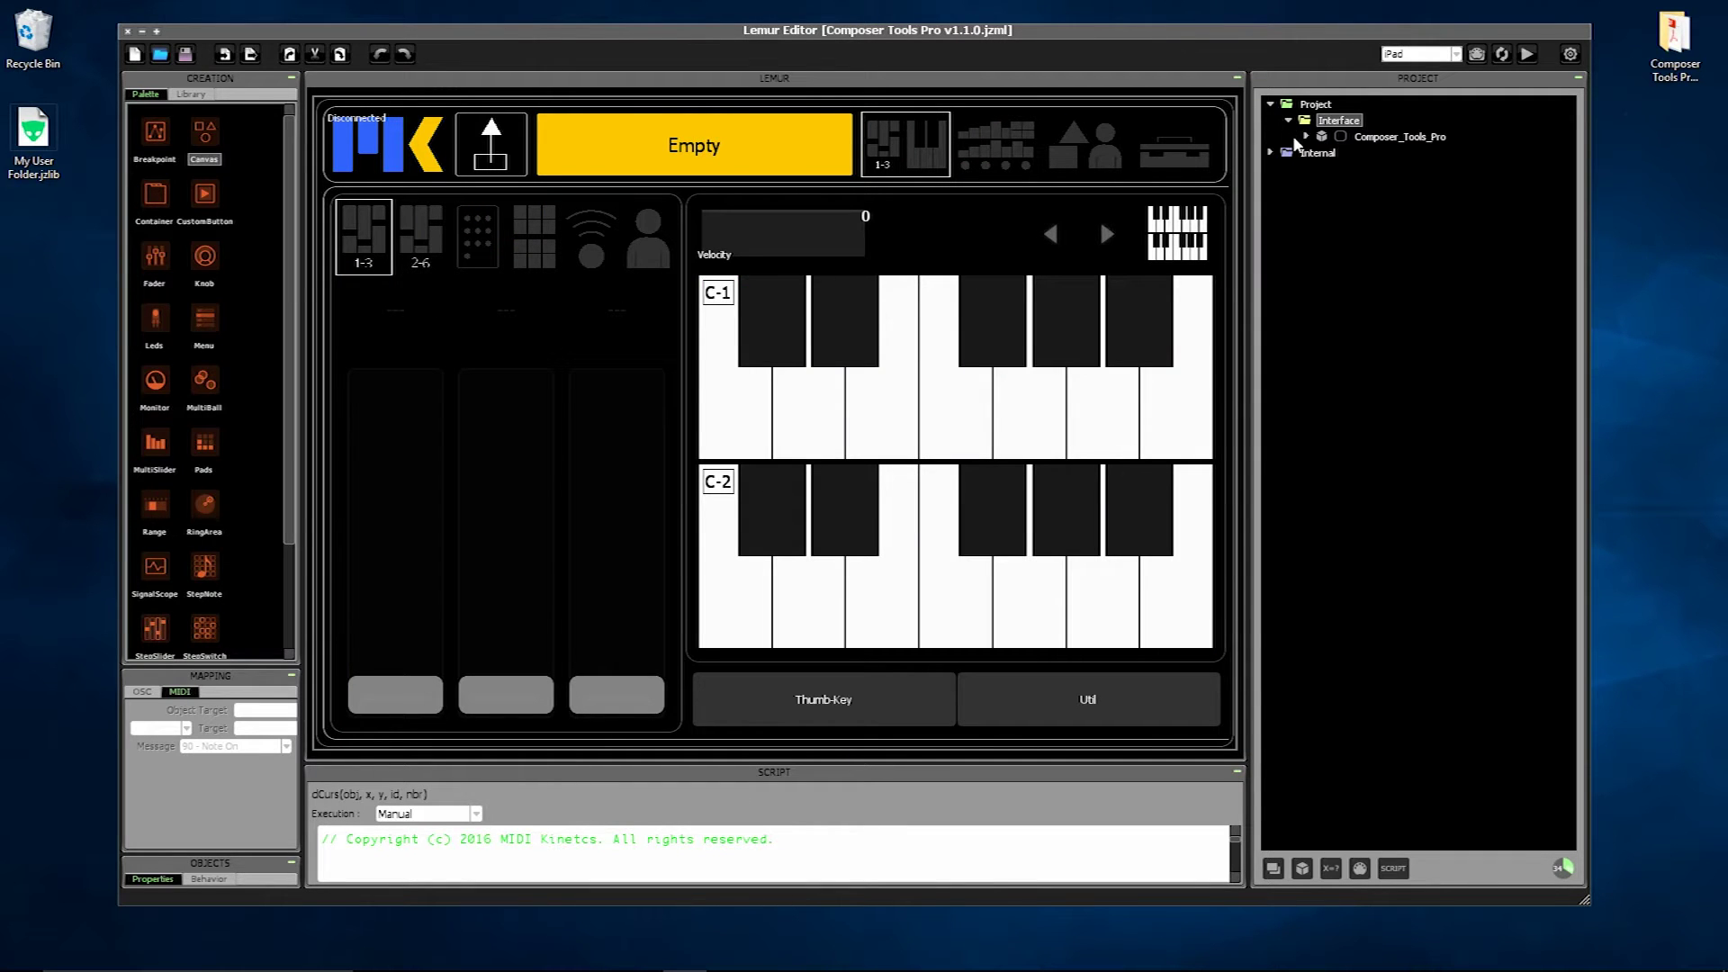
pyautogui.click(1306, 136)
pyautogui.rightClick(1389, 153)
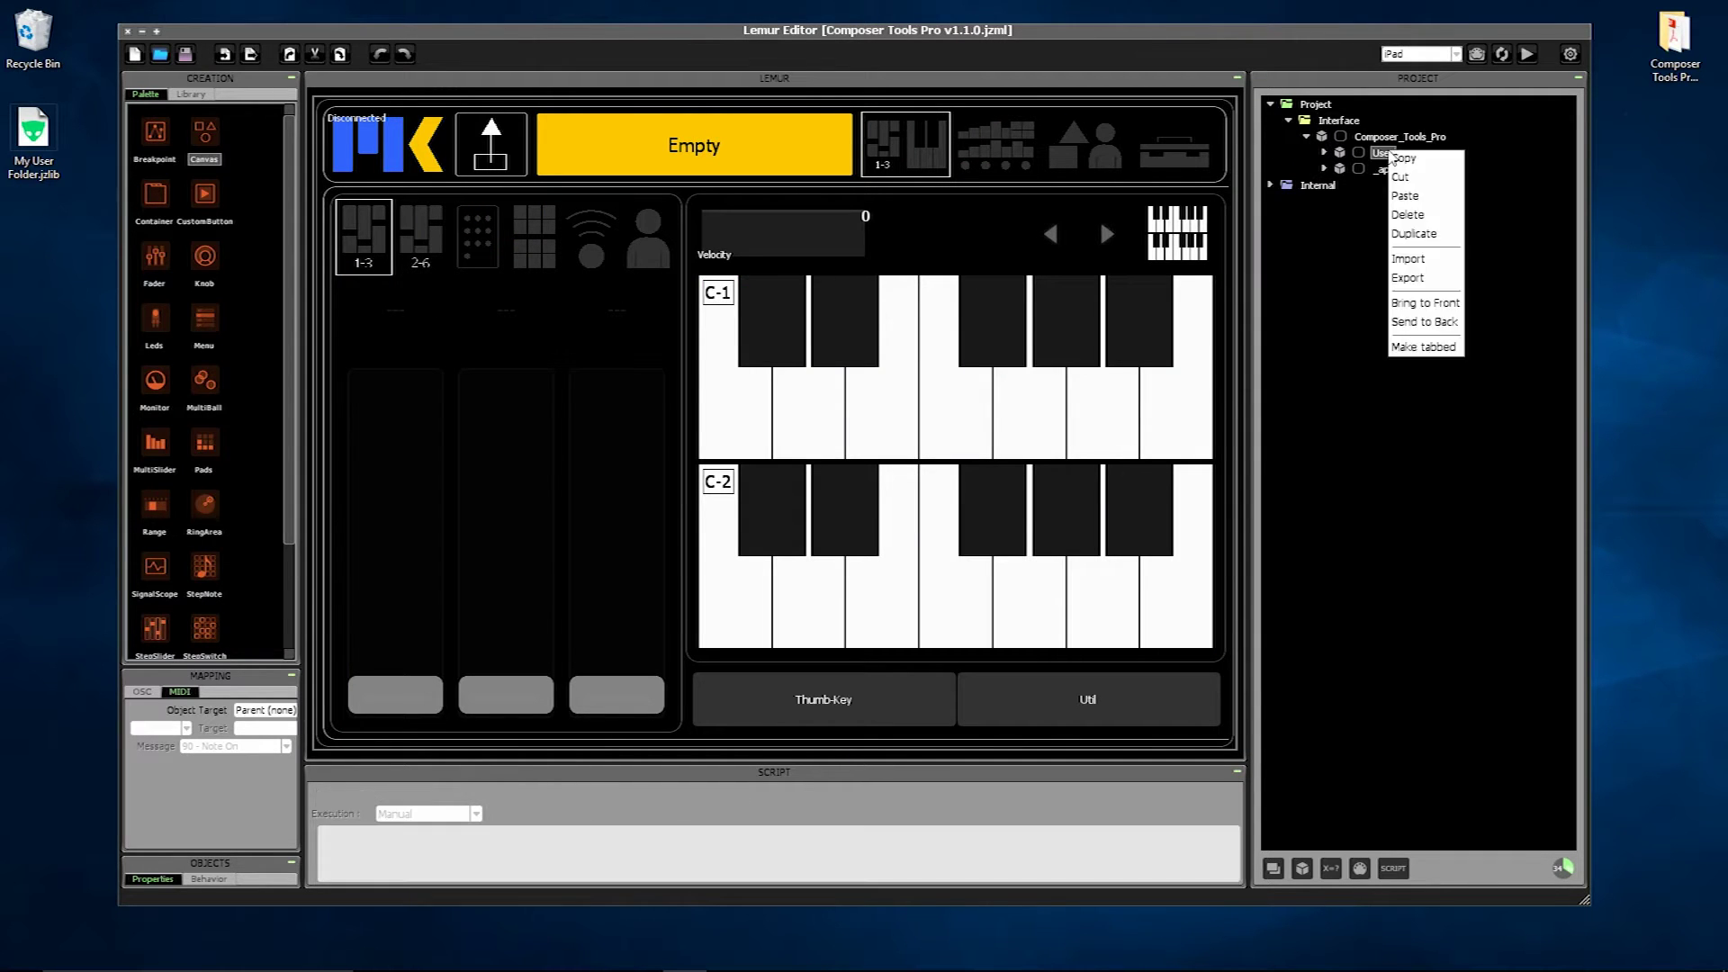
pyautogui.click(1438, 214)
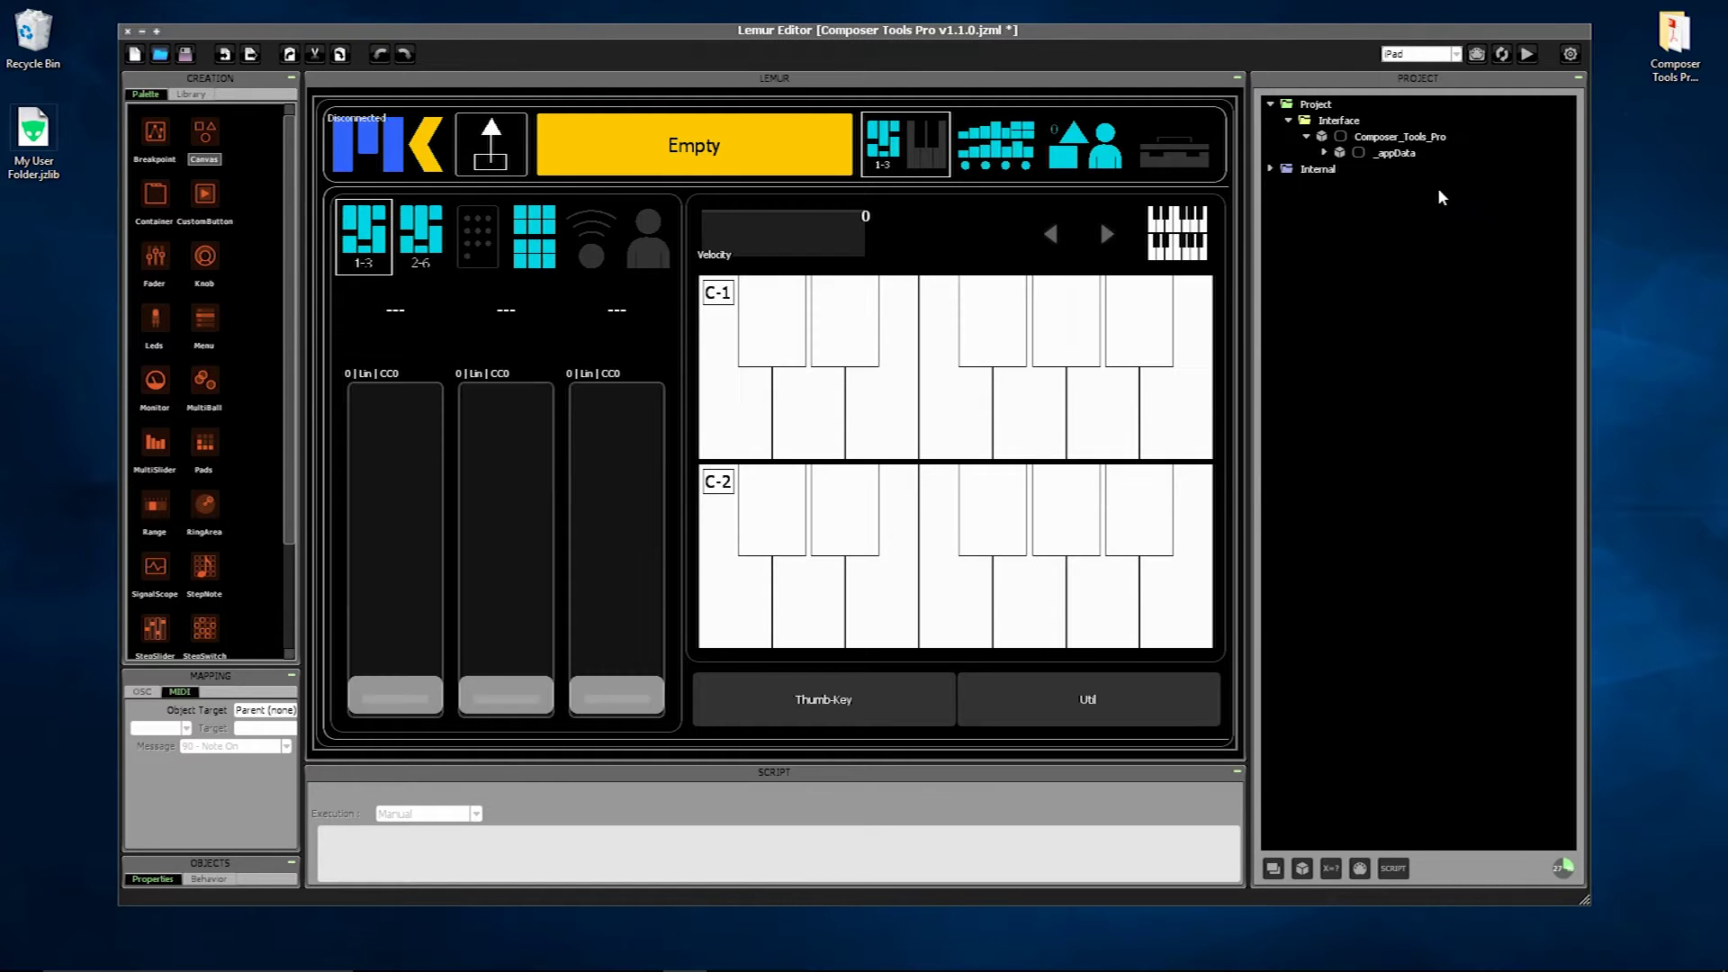
# - Import the library My User Folder.jzlib into Composer_Tools_Pro
pyautogui.rightClick(1425, 137)
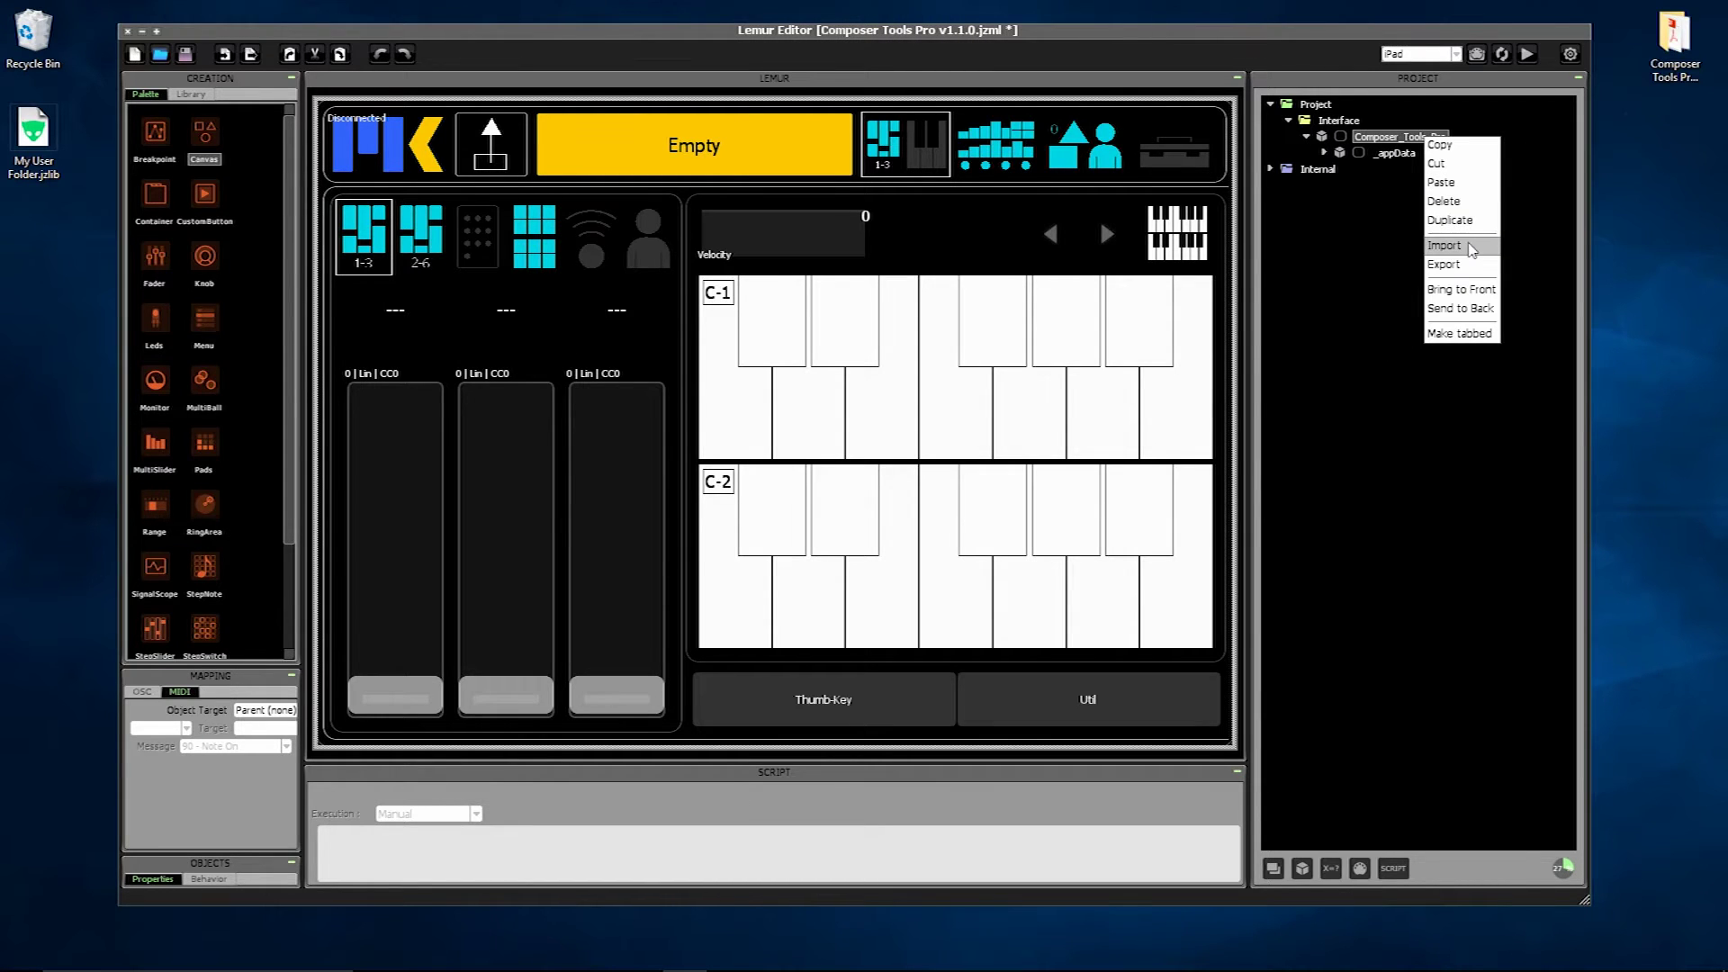
pyautogui.click(1470, 247)
pyautogui.click(773, 393)
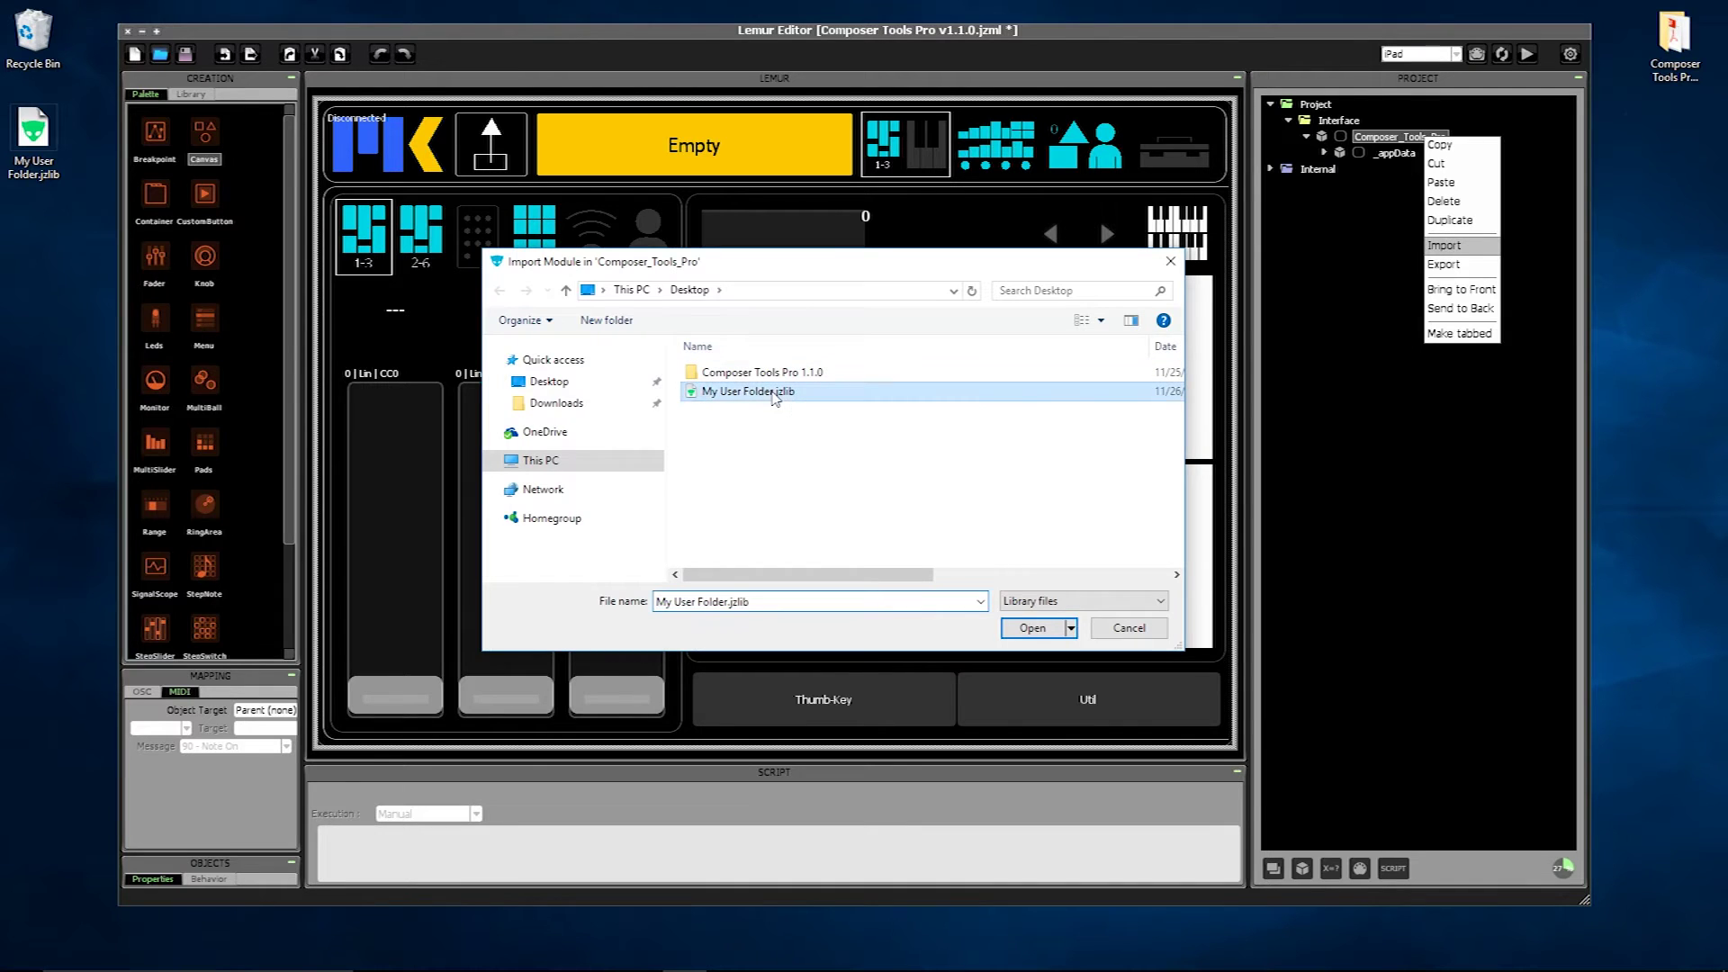
pyautogui.click(1031, 628)
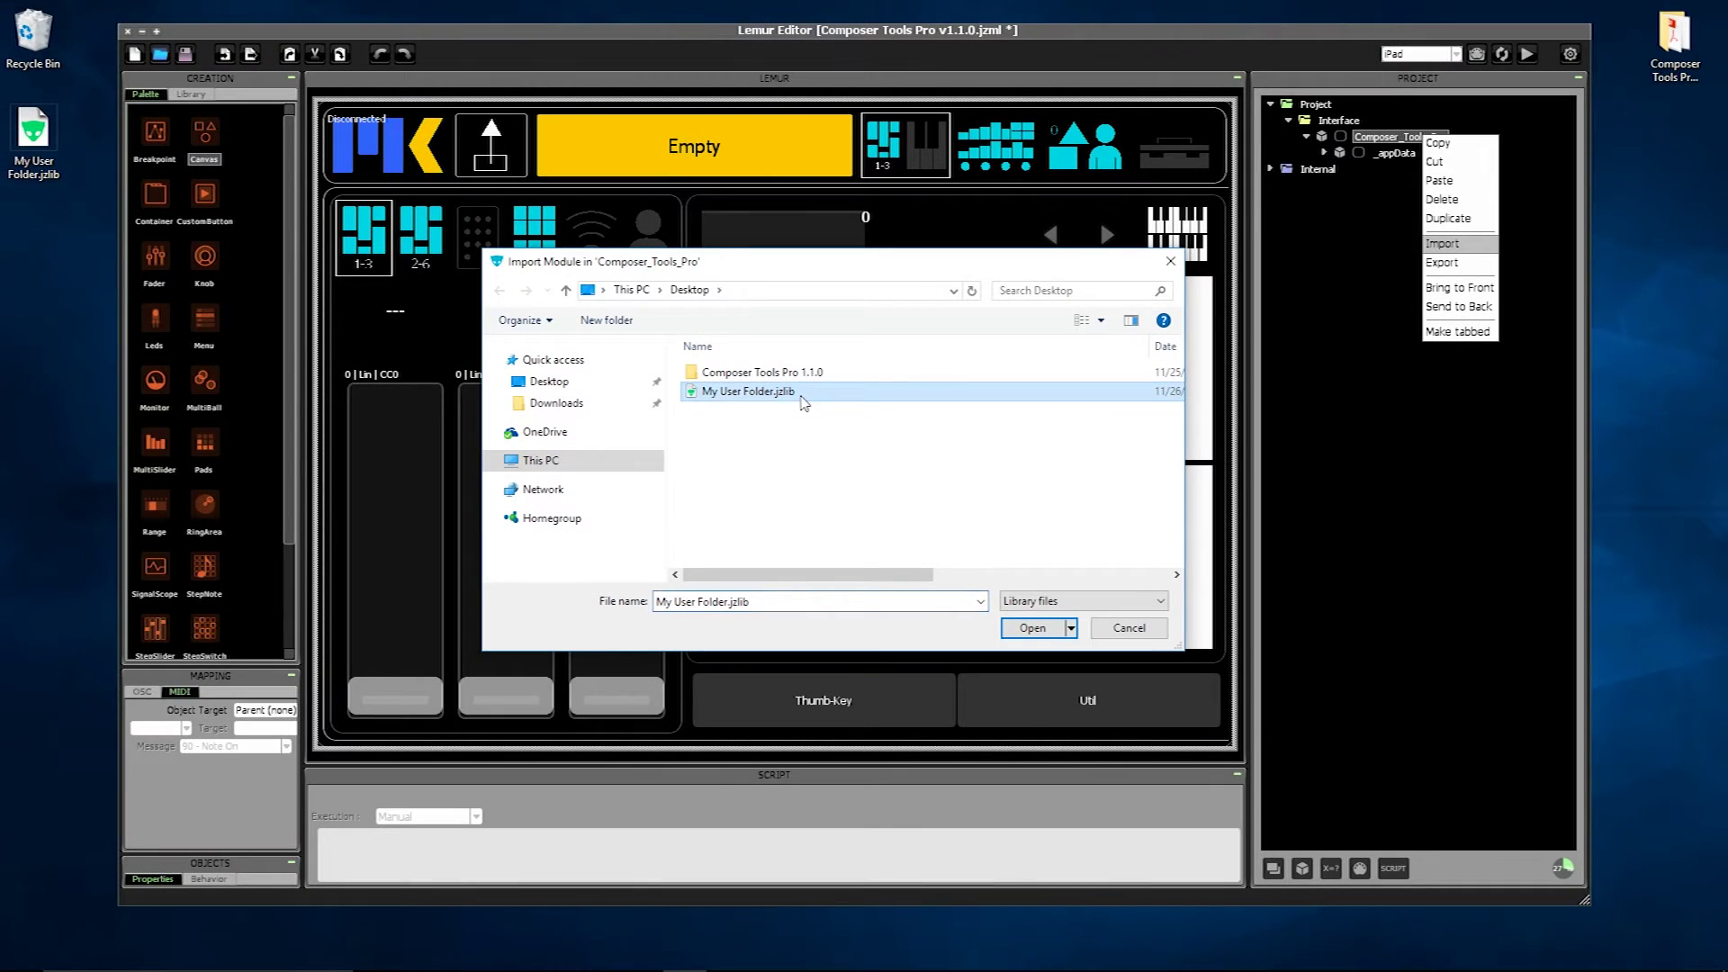
pyautogui.click(1028, 635)
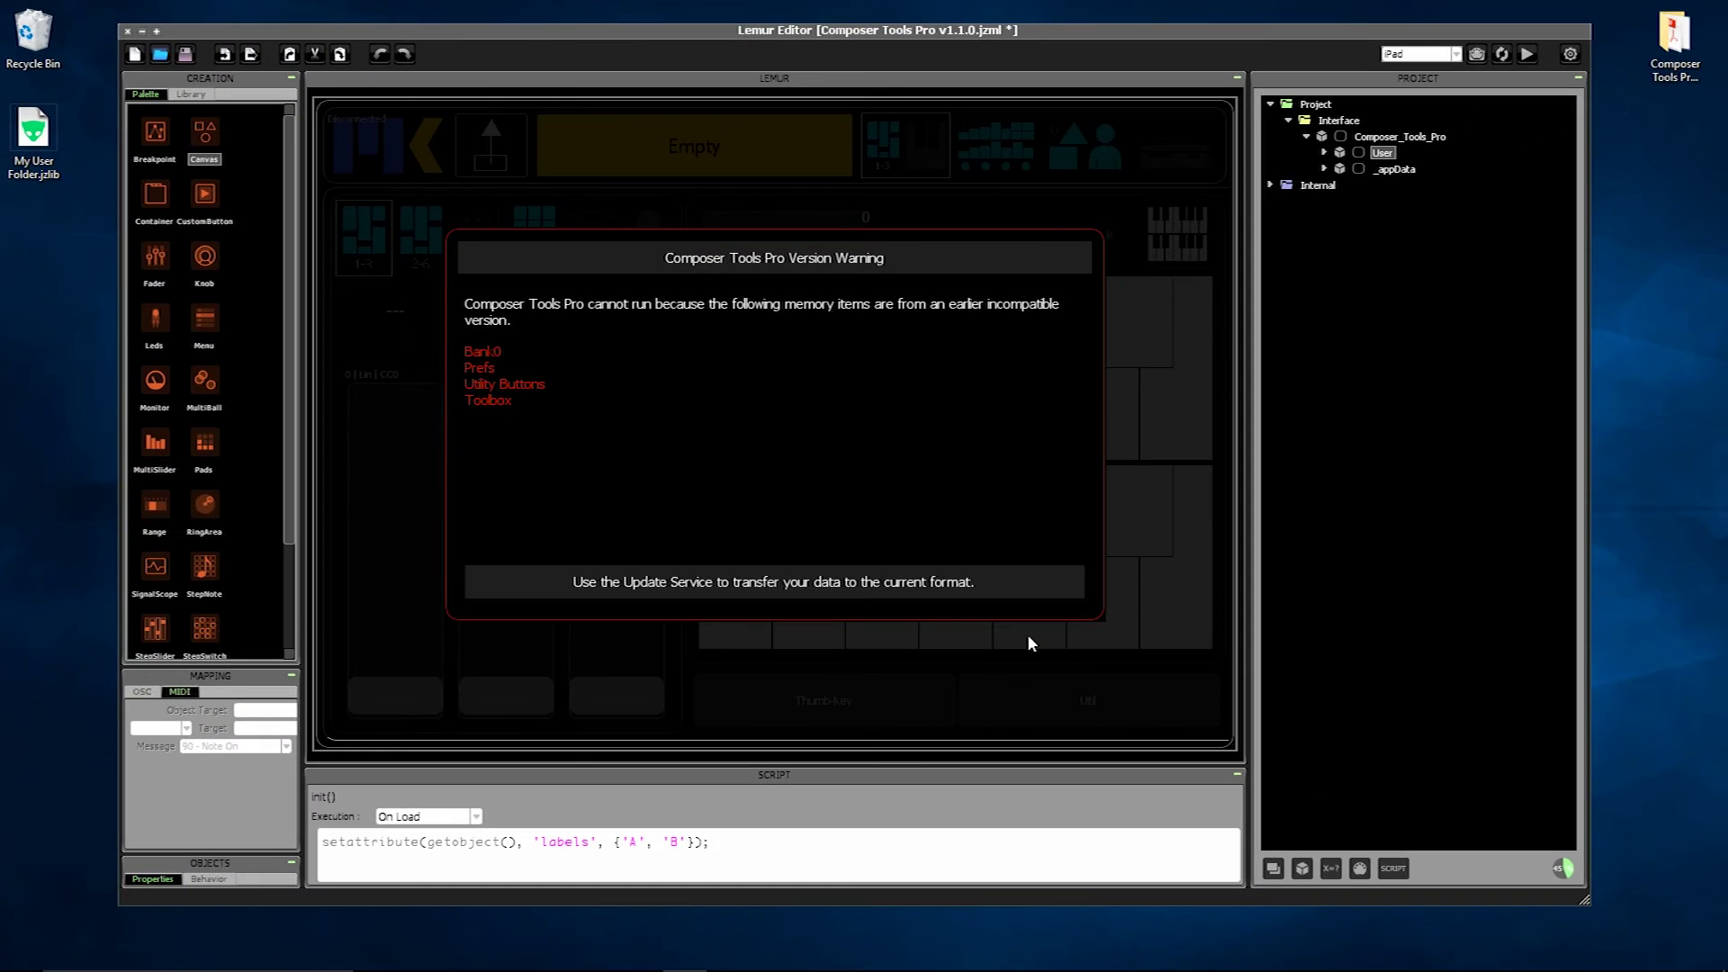
# - Open CTPro Update Utility v1.1.0.jzml from Composer Tools Pro 1.1.0 > Supporting Files
pyautogui.doubleClick(1674, 41)
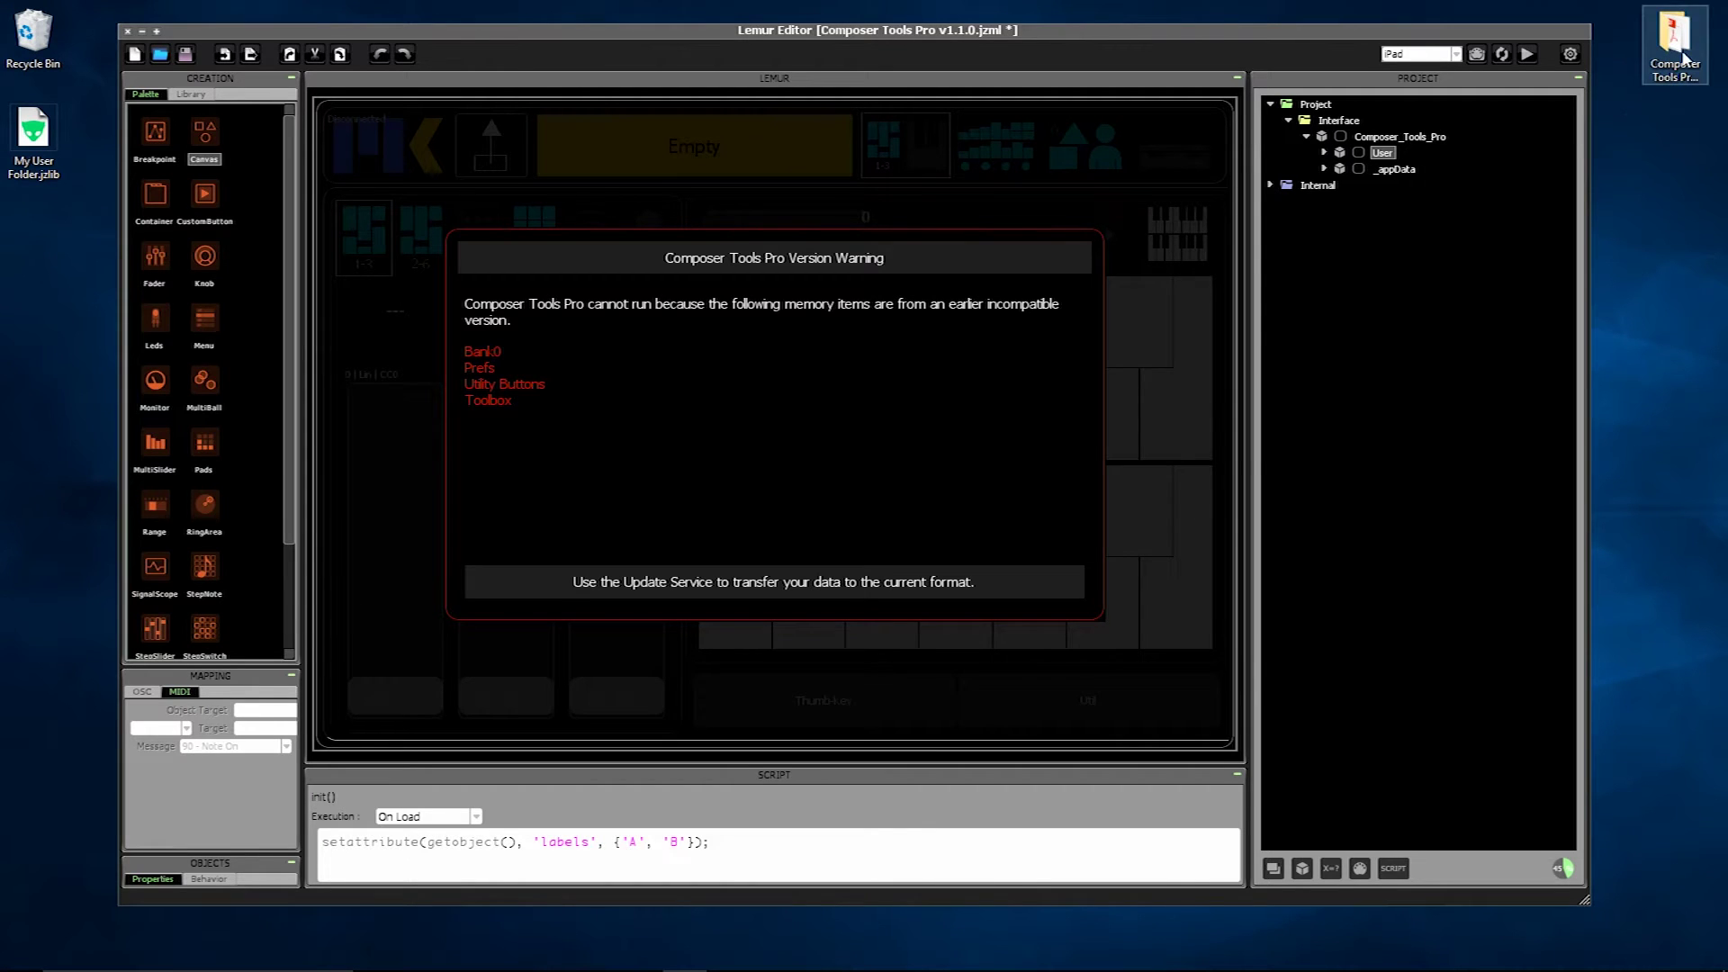
pyautogui.doubleClick(684, 428)
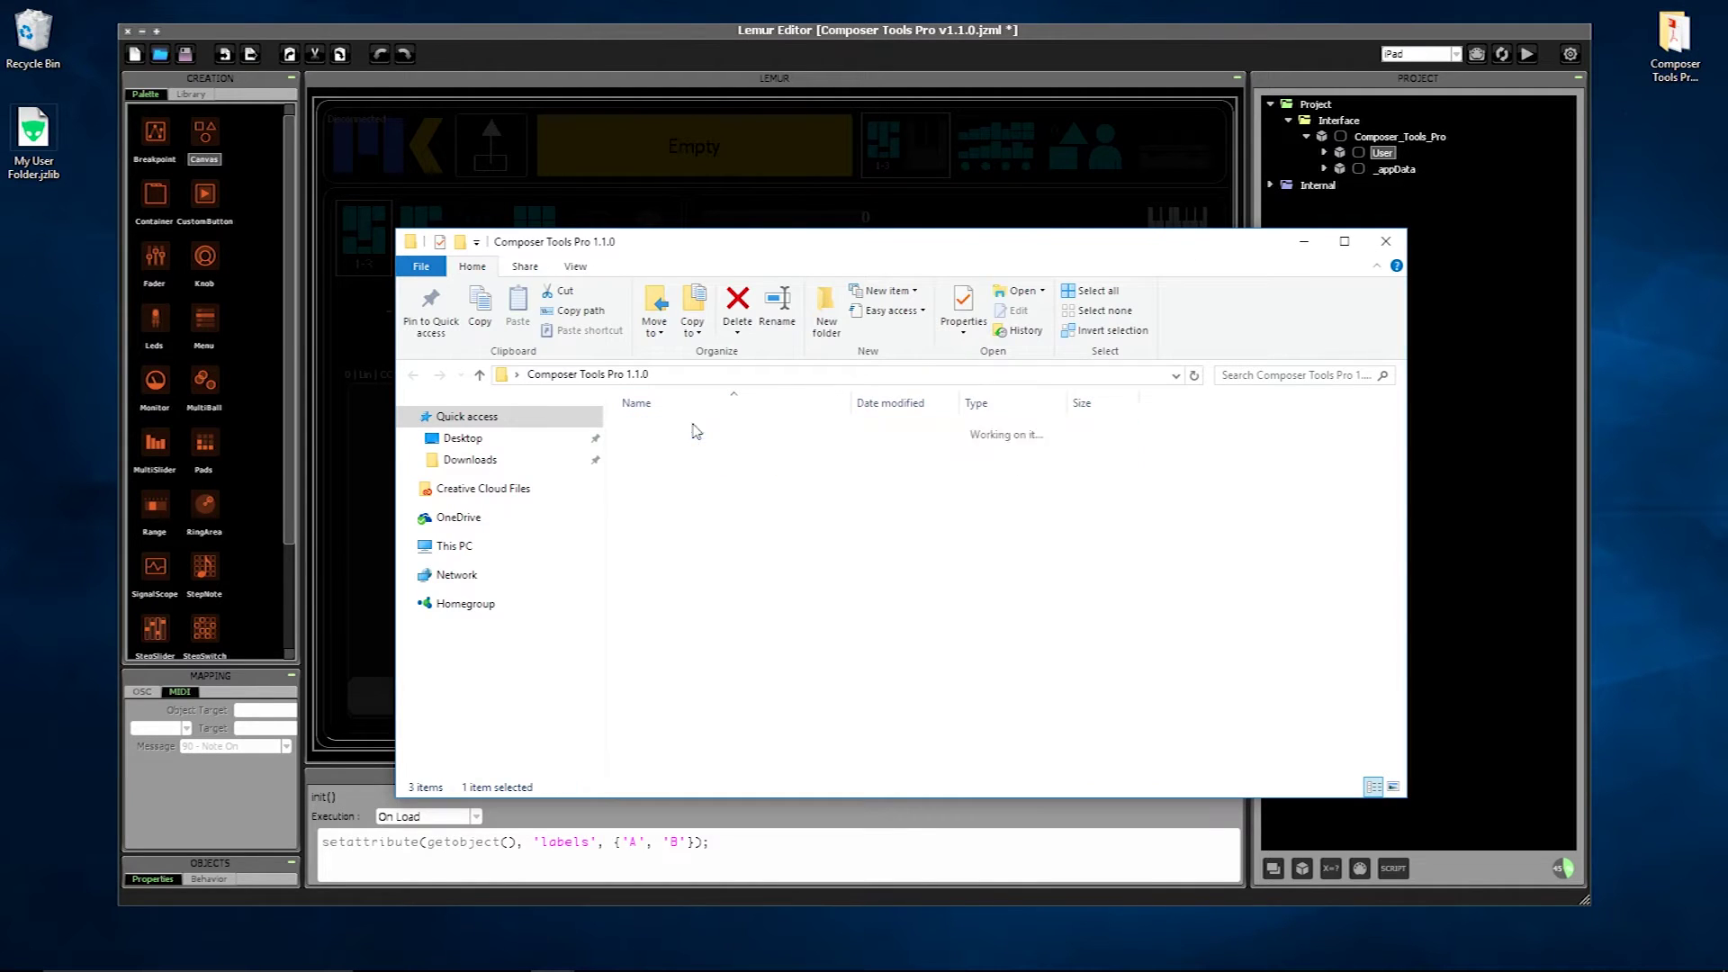
pyautogui.click(741, 474)
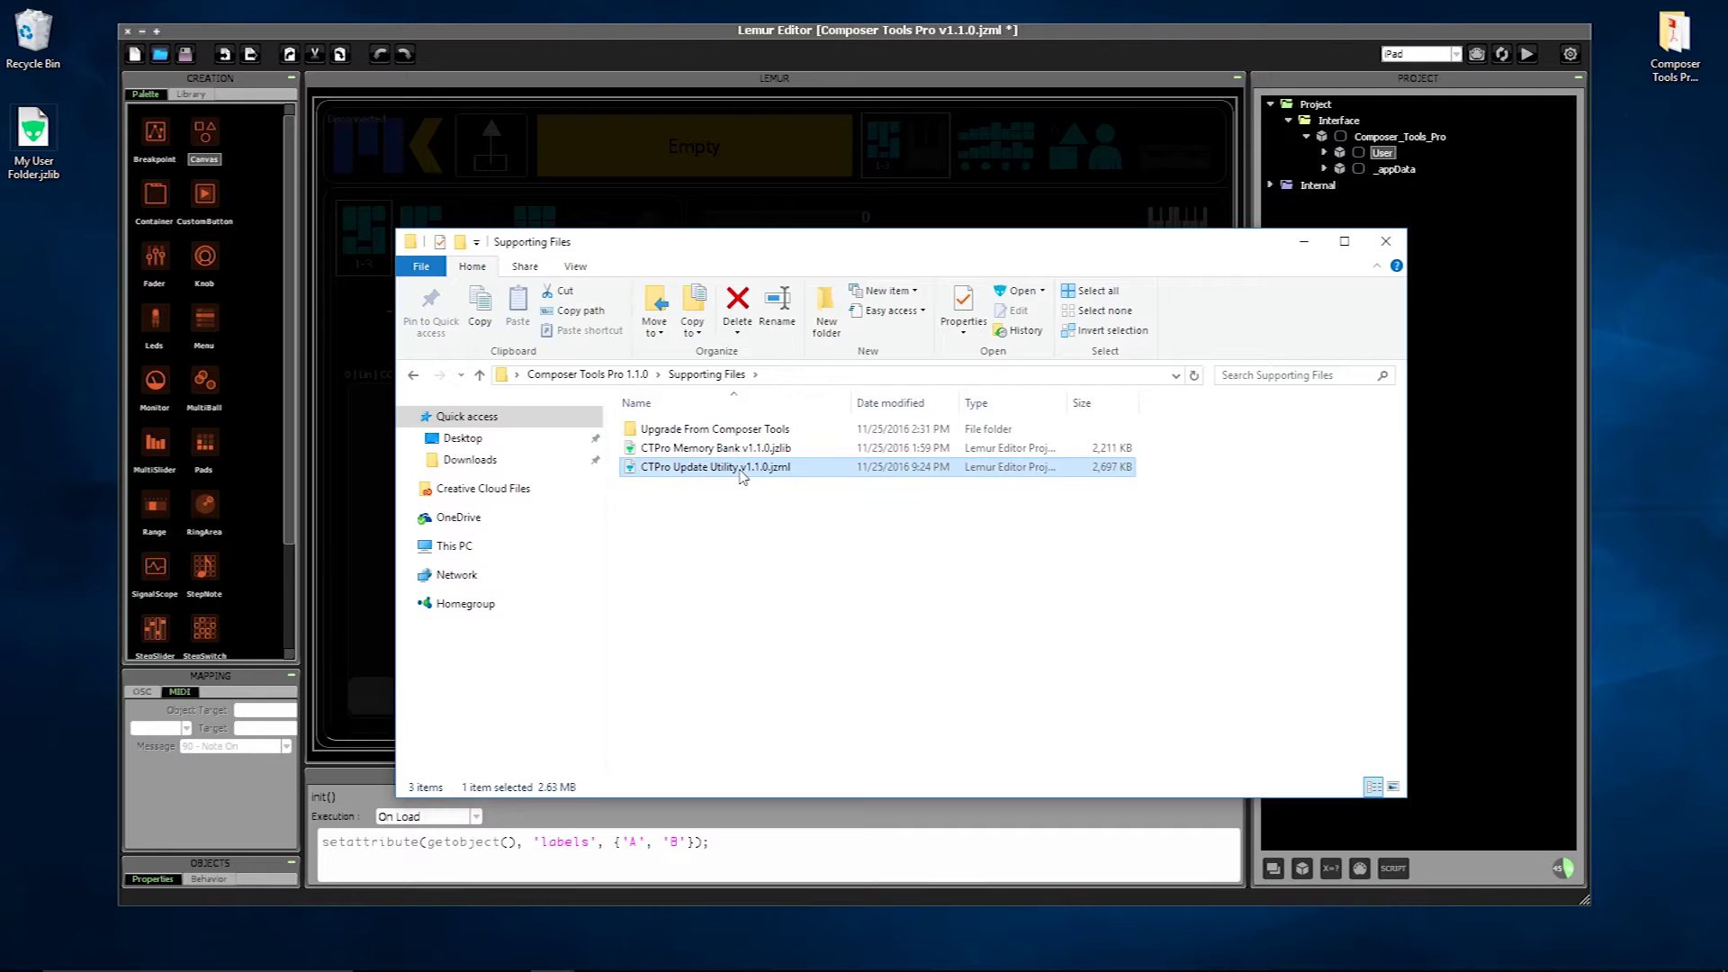
pyautogui.doubleClick(740, 468)
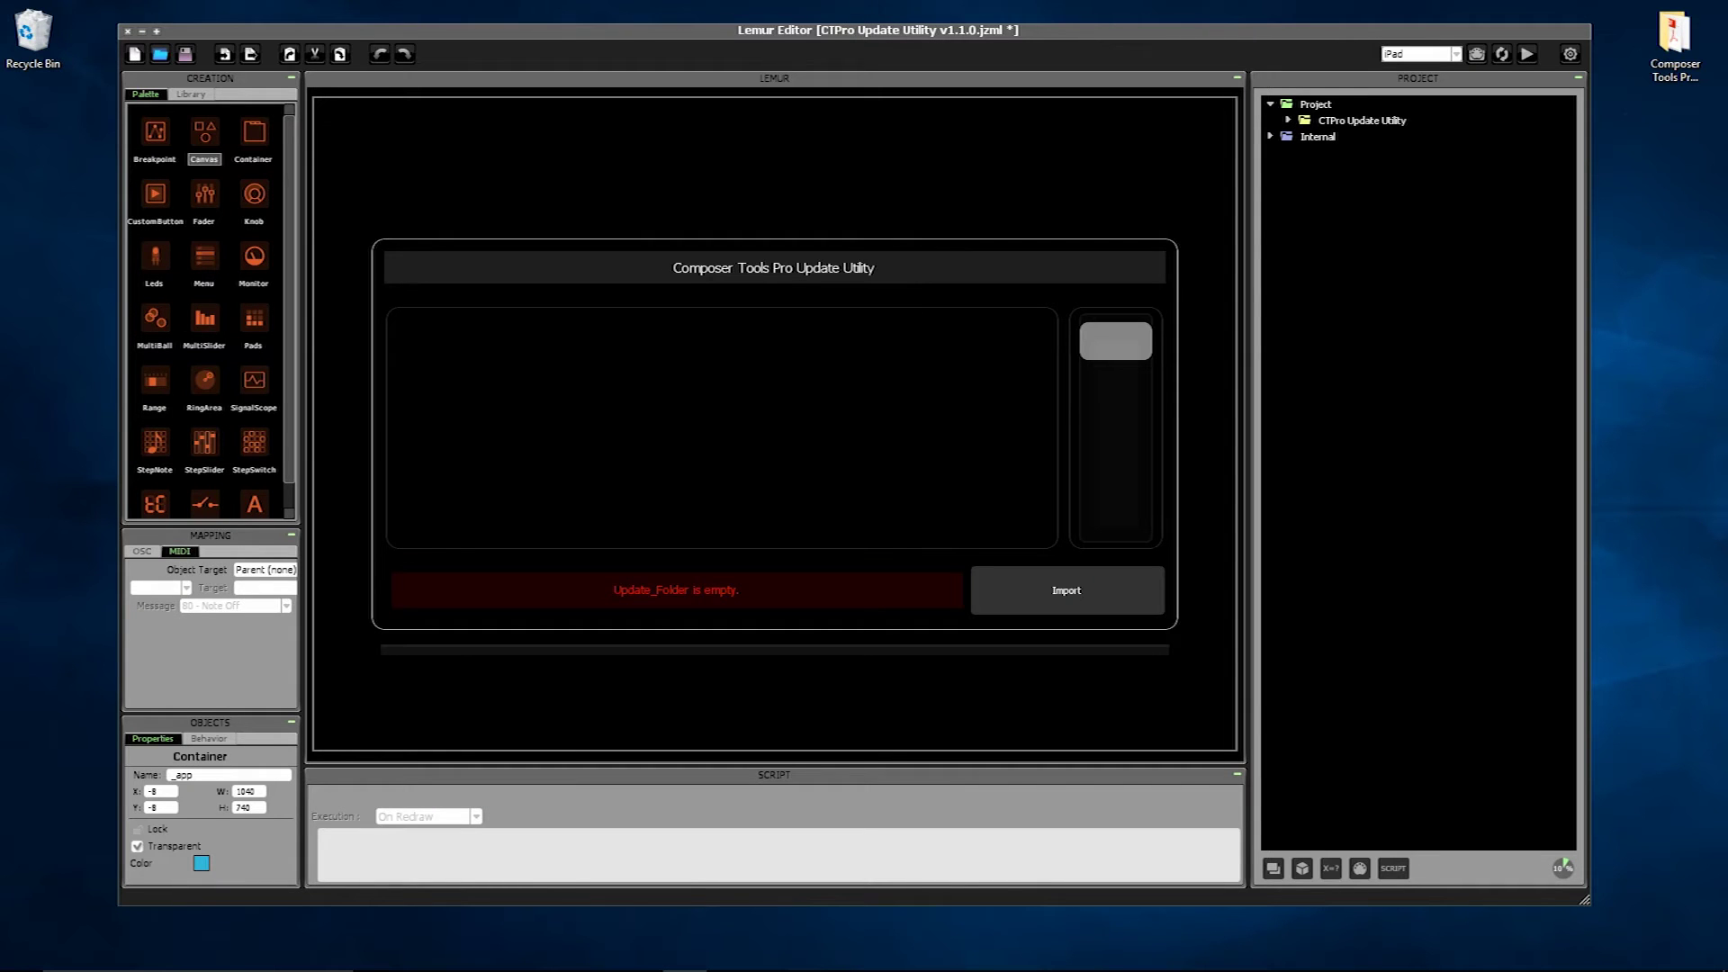
# - Drop My User Folder.jzlib into Update_Folder and run the utility's Import conversion
pyautogui.click(1288, 119)
pyautogui.click(1404, 136)
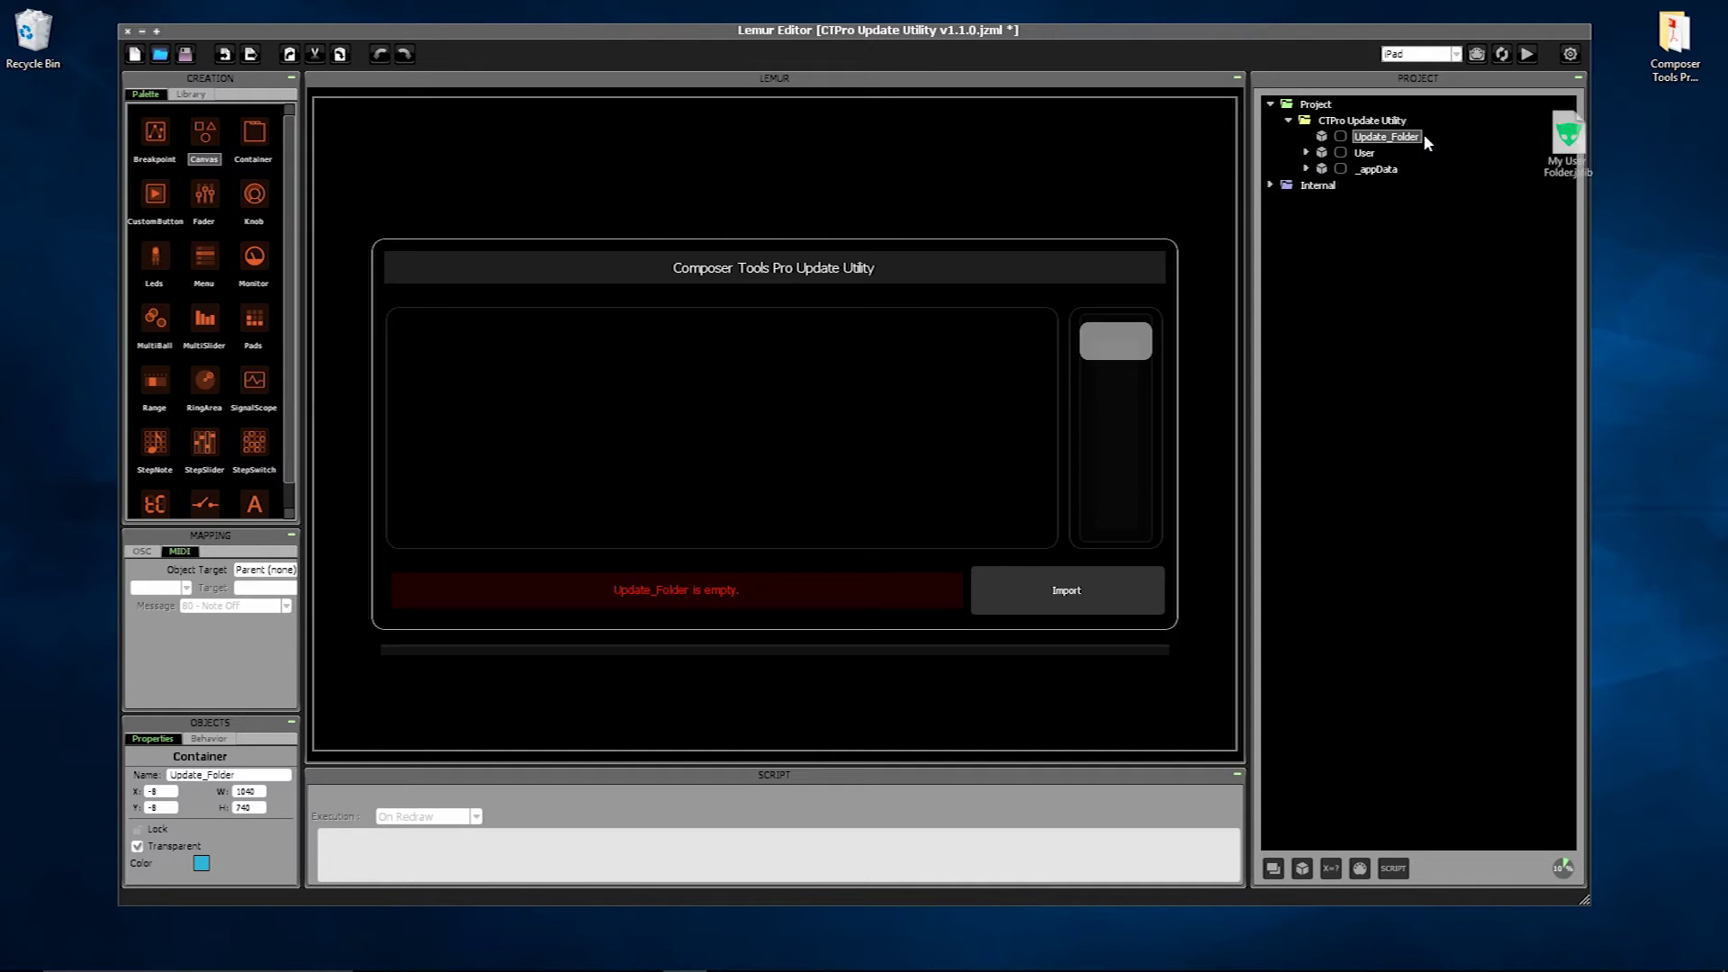
pyautogui.moveTo(1422, 135); pyautogui.dragTo(1423, 135)
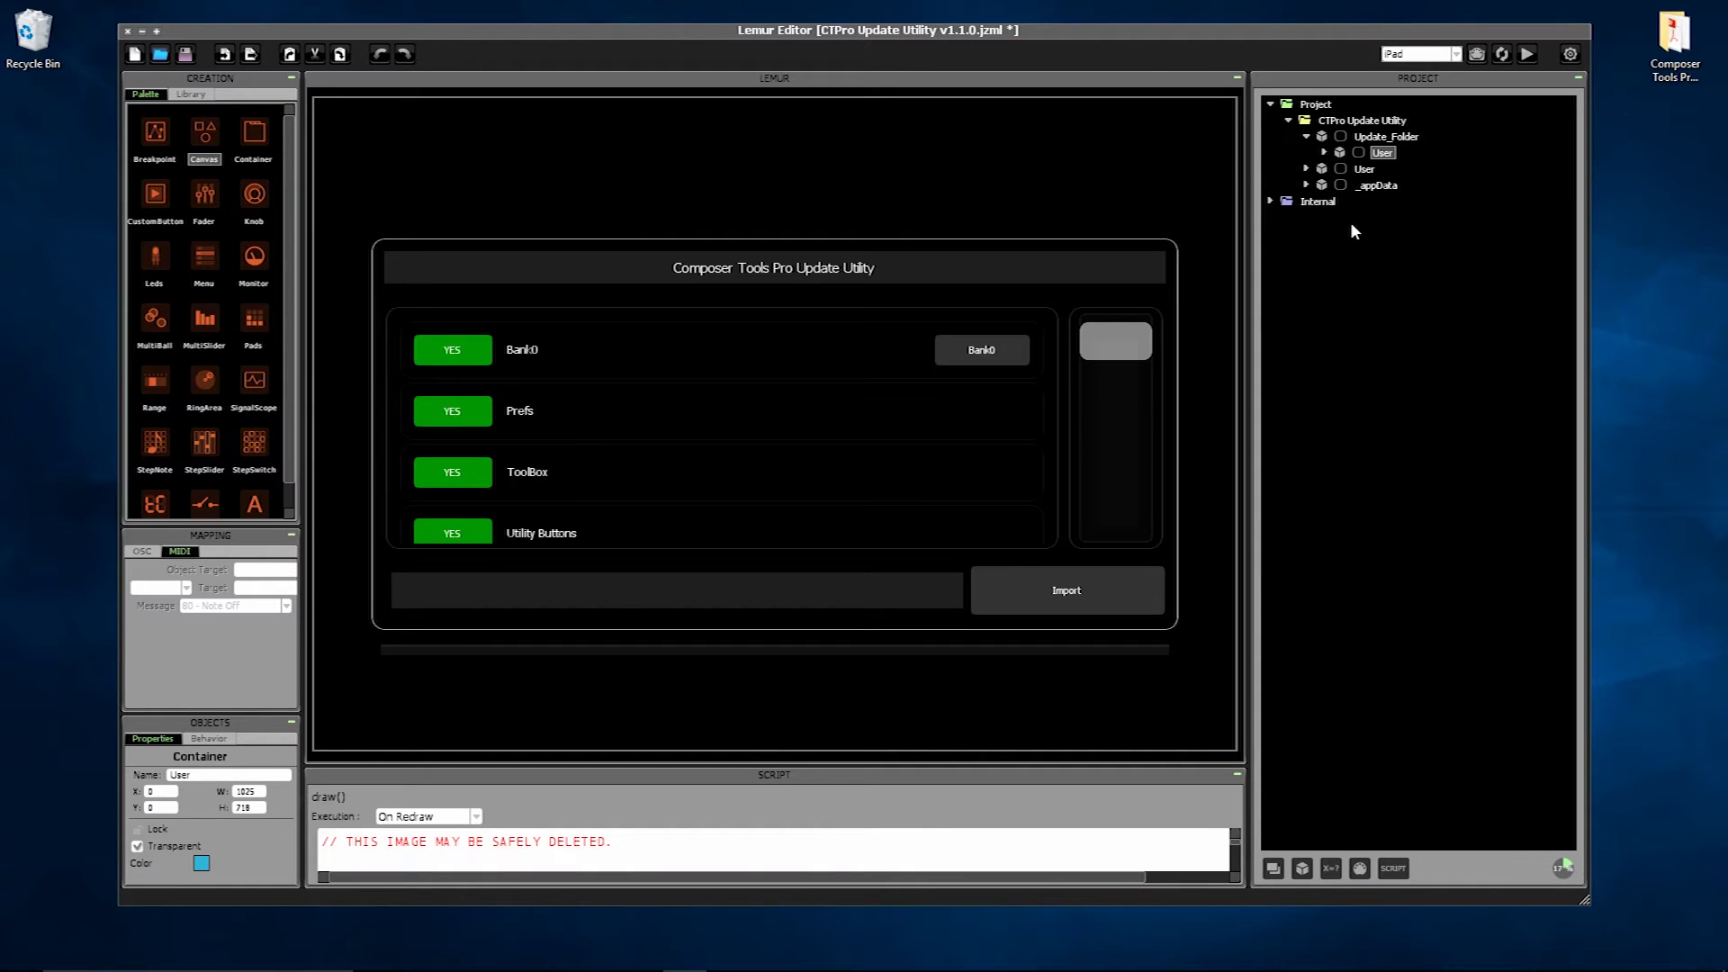
pyautogui.moveTo(1131, 332); pyautogui.dragTo(1127, 585)
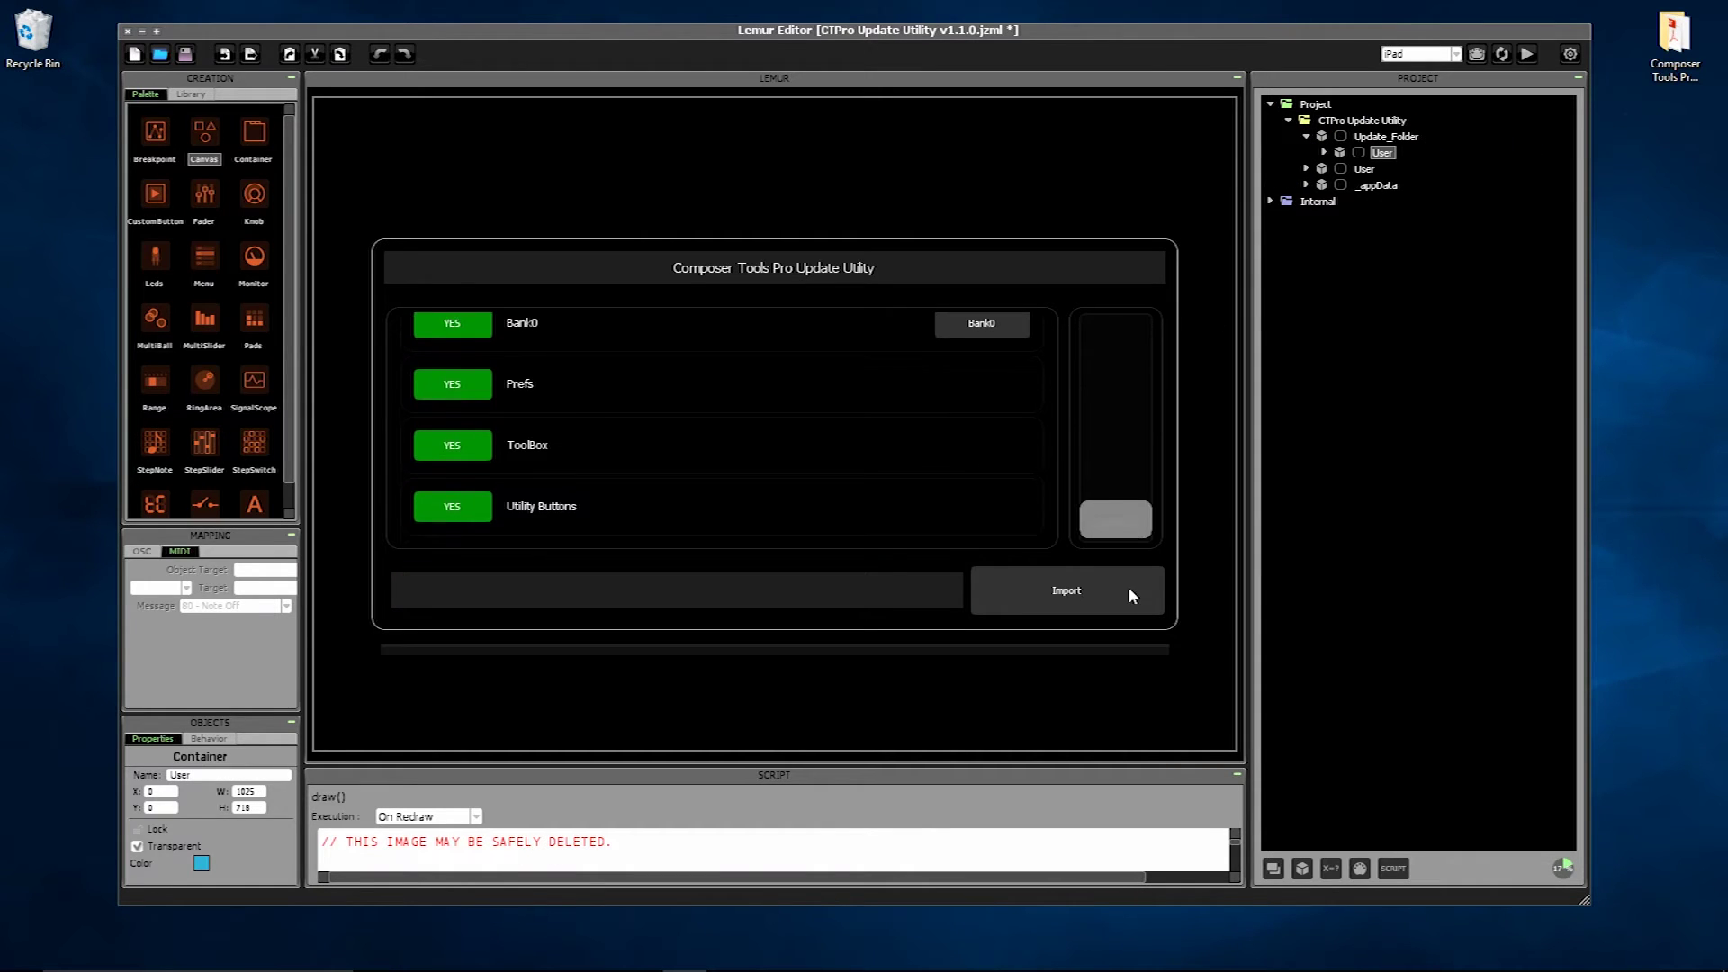
pyautogui.click(1072, 595)
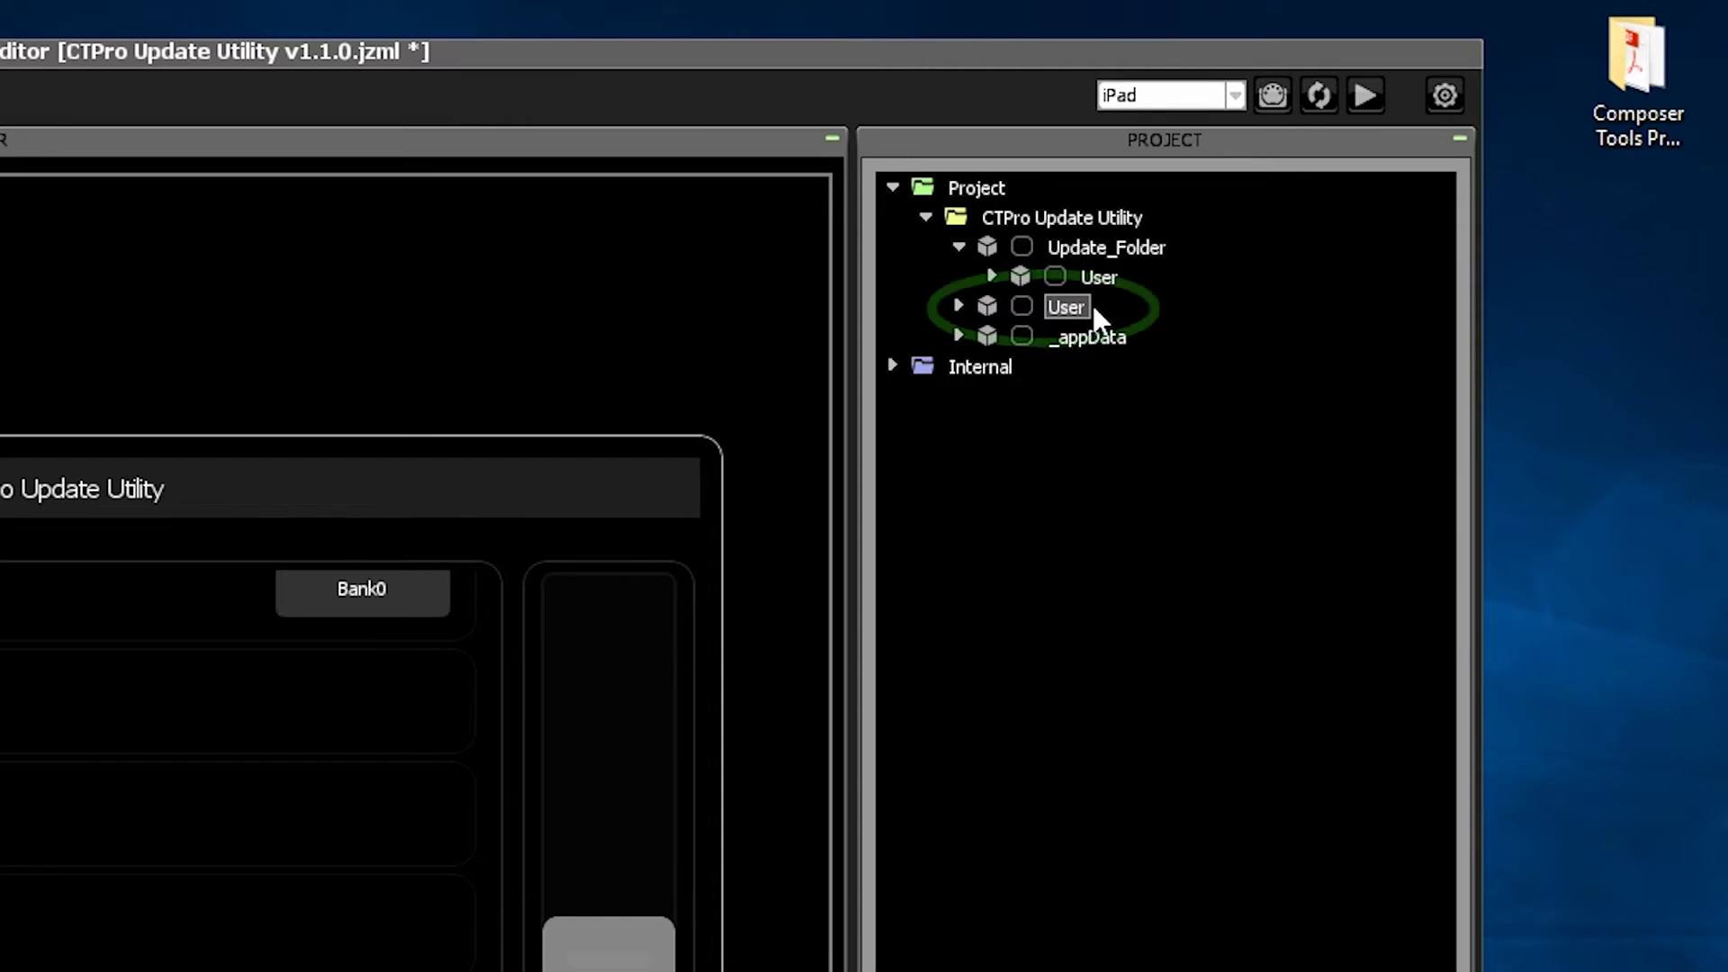
# - Expand the converted User > Custom_Areas and inspect FaderSpace, ThumbKey and UserSpace
pyautogui.click(991, 277)
pyautogui.click(1025, 306)
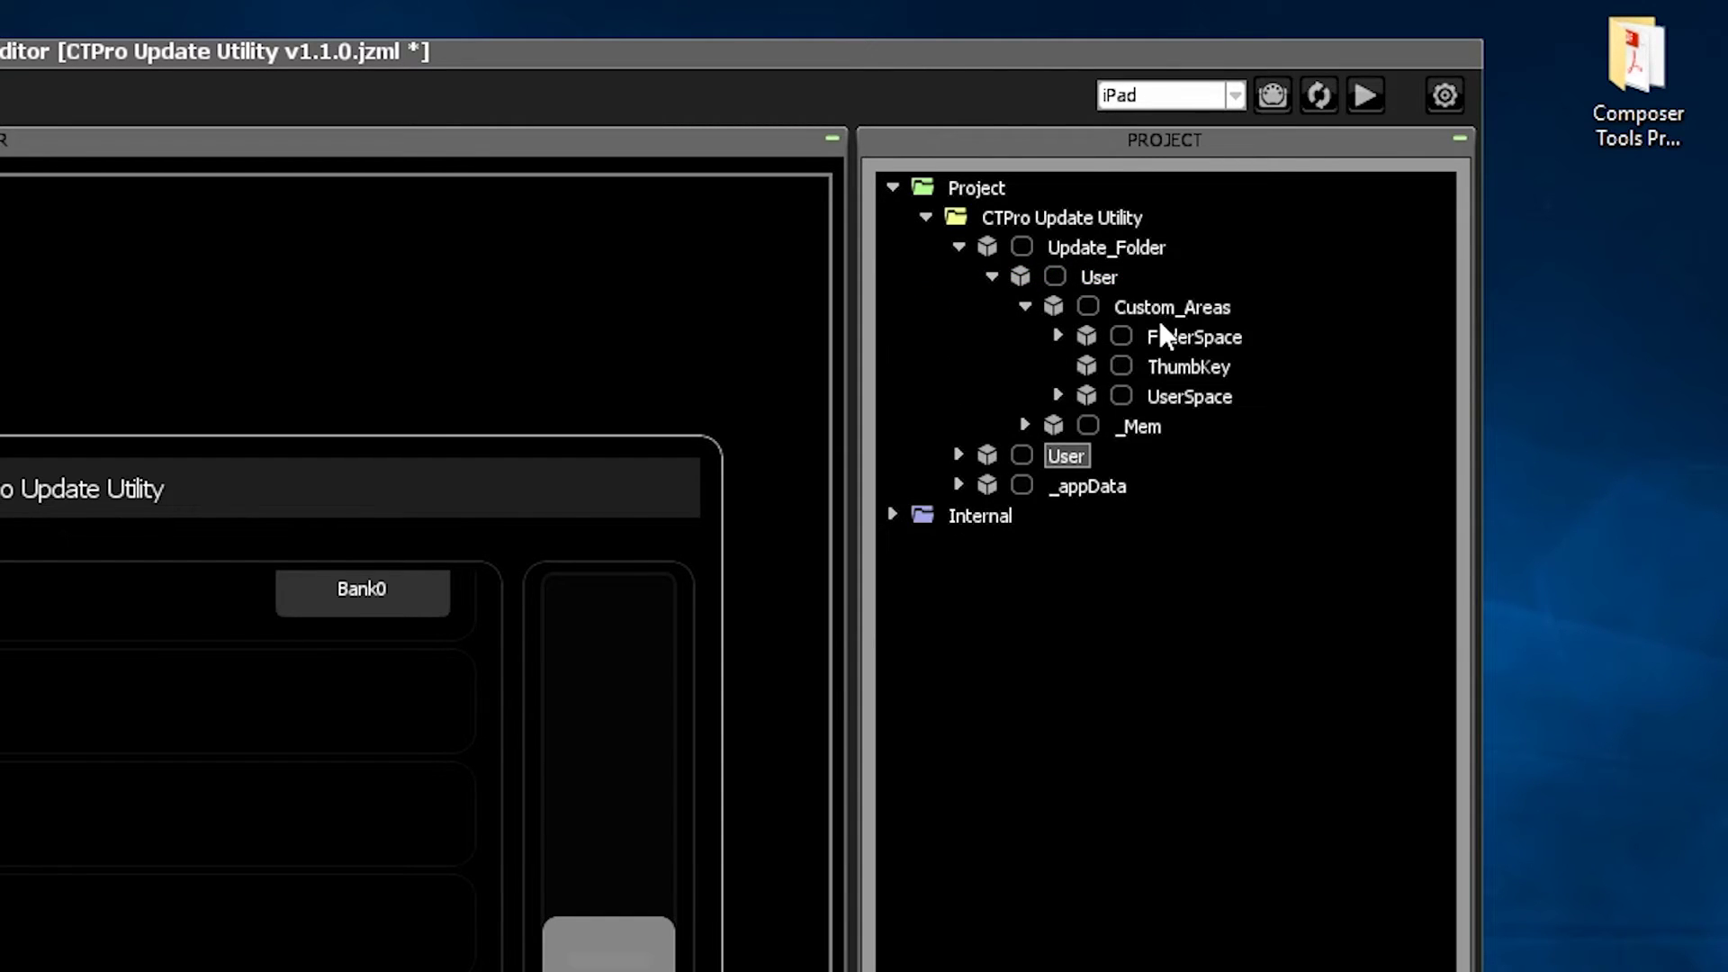
pyautogui.click(1244, 335)
pyautogui.click(1249, 365)
pyautogui.click(1249, 398)
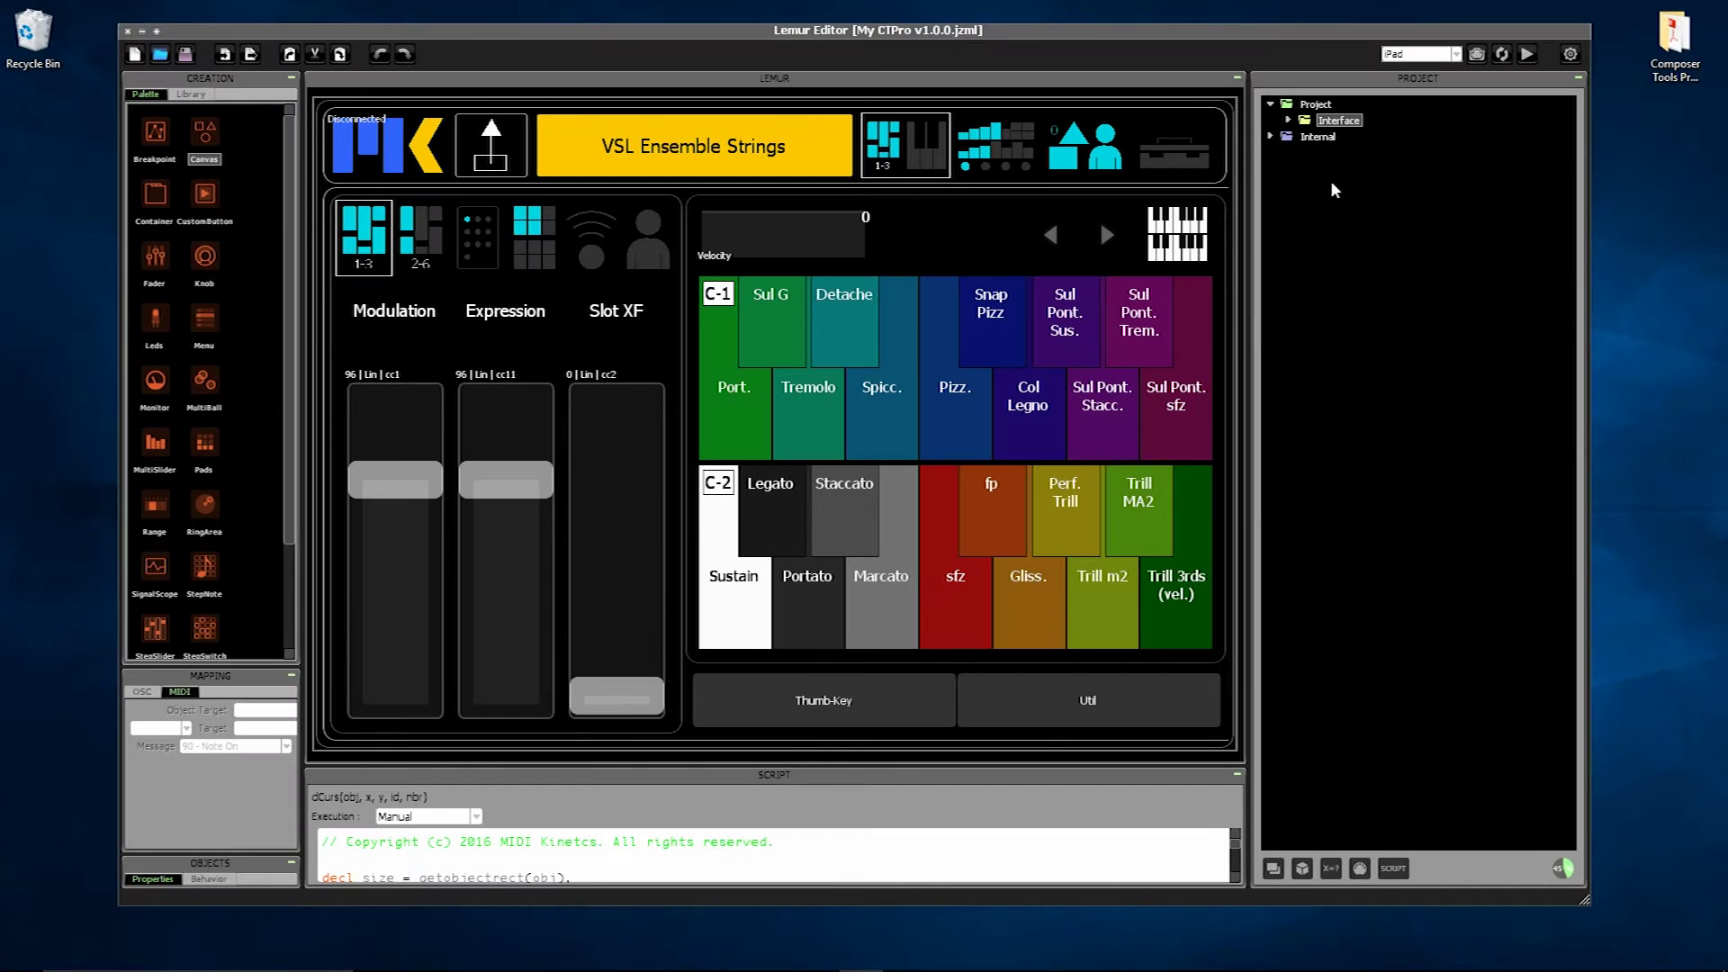
# - Export Interface > Composer_Tools_Pro > User as My User Folder.jzlib on the desktop
pyautogui.click(1288, 120)
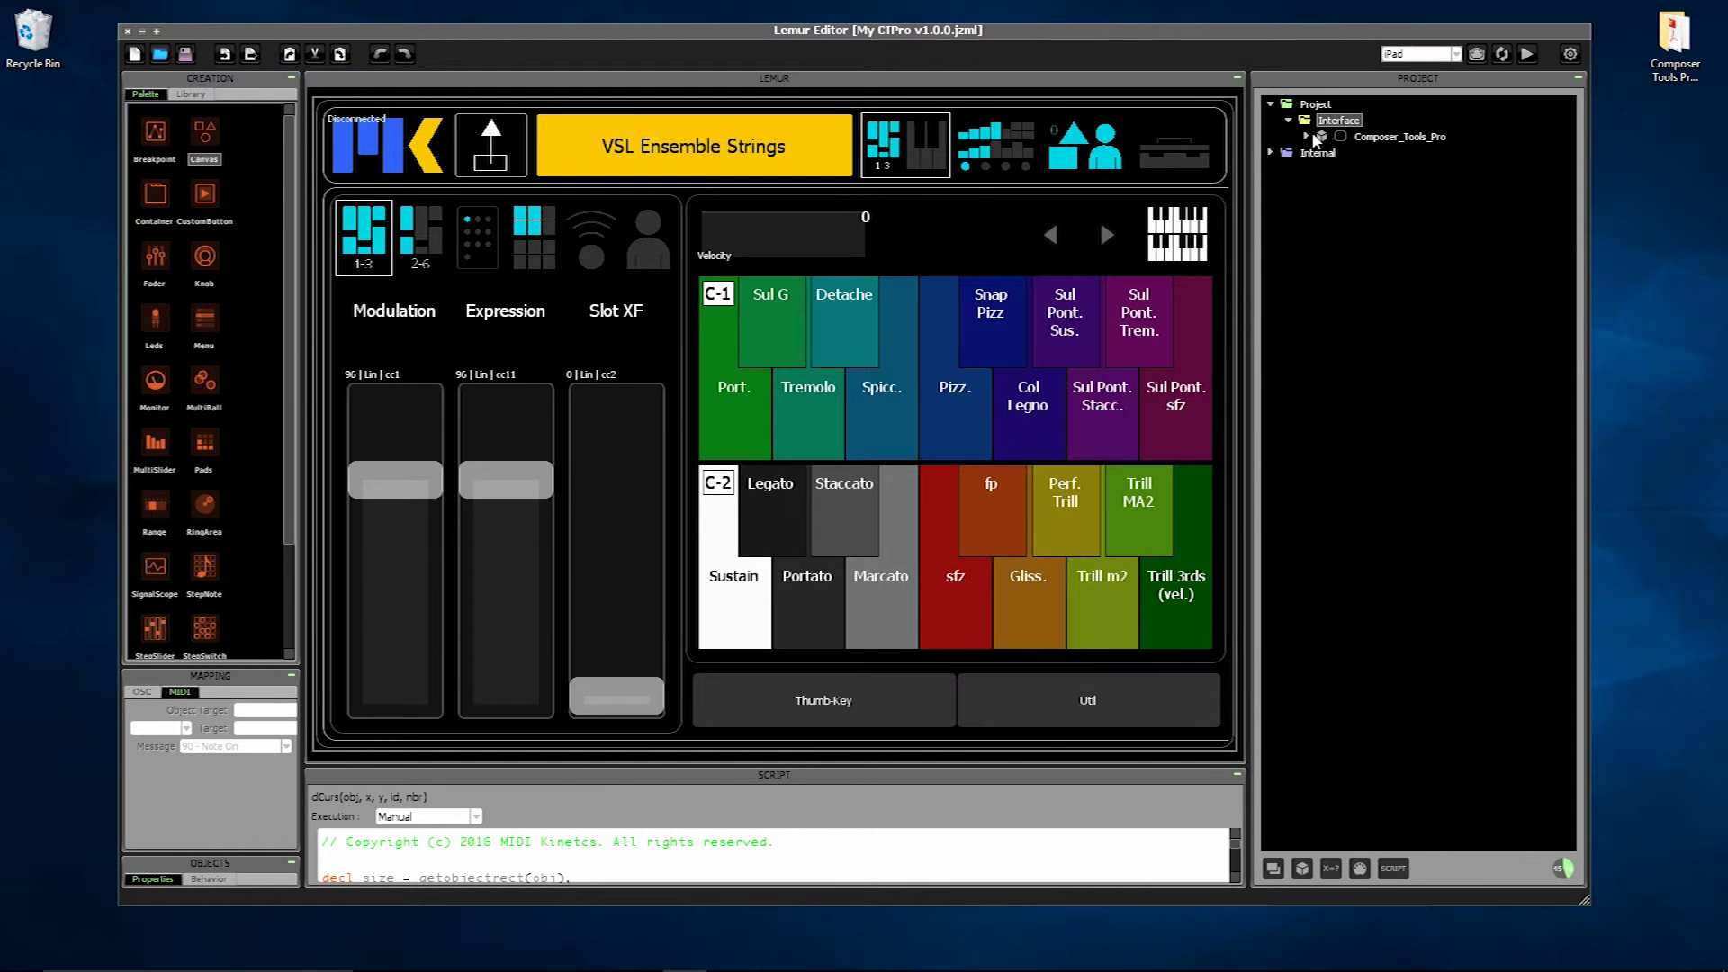
pyautogui.click(1306, 137)
pyautogui.click(1415, 155)
pyautogui.rightClick(1417, 160)
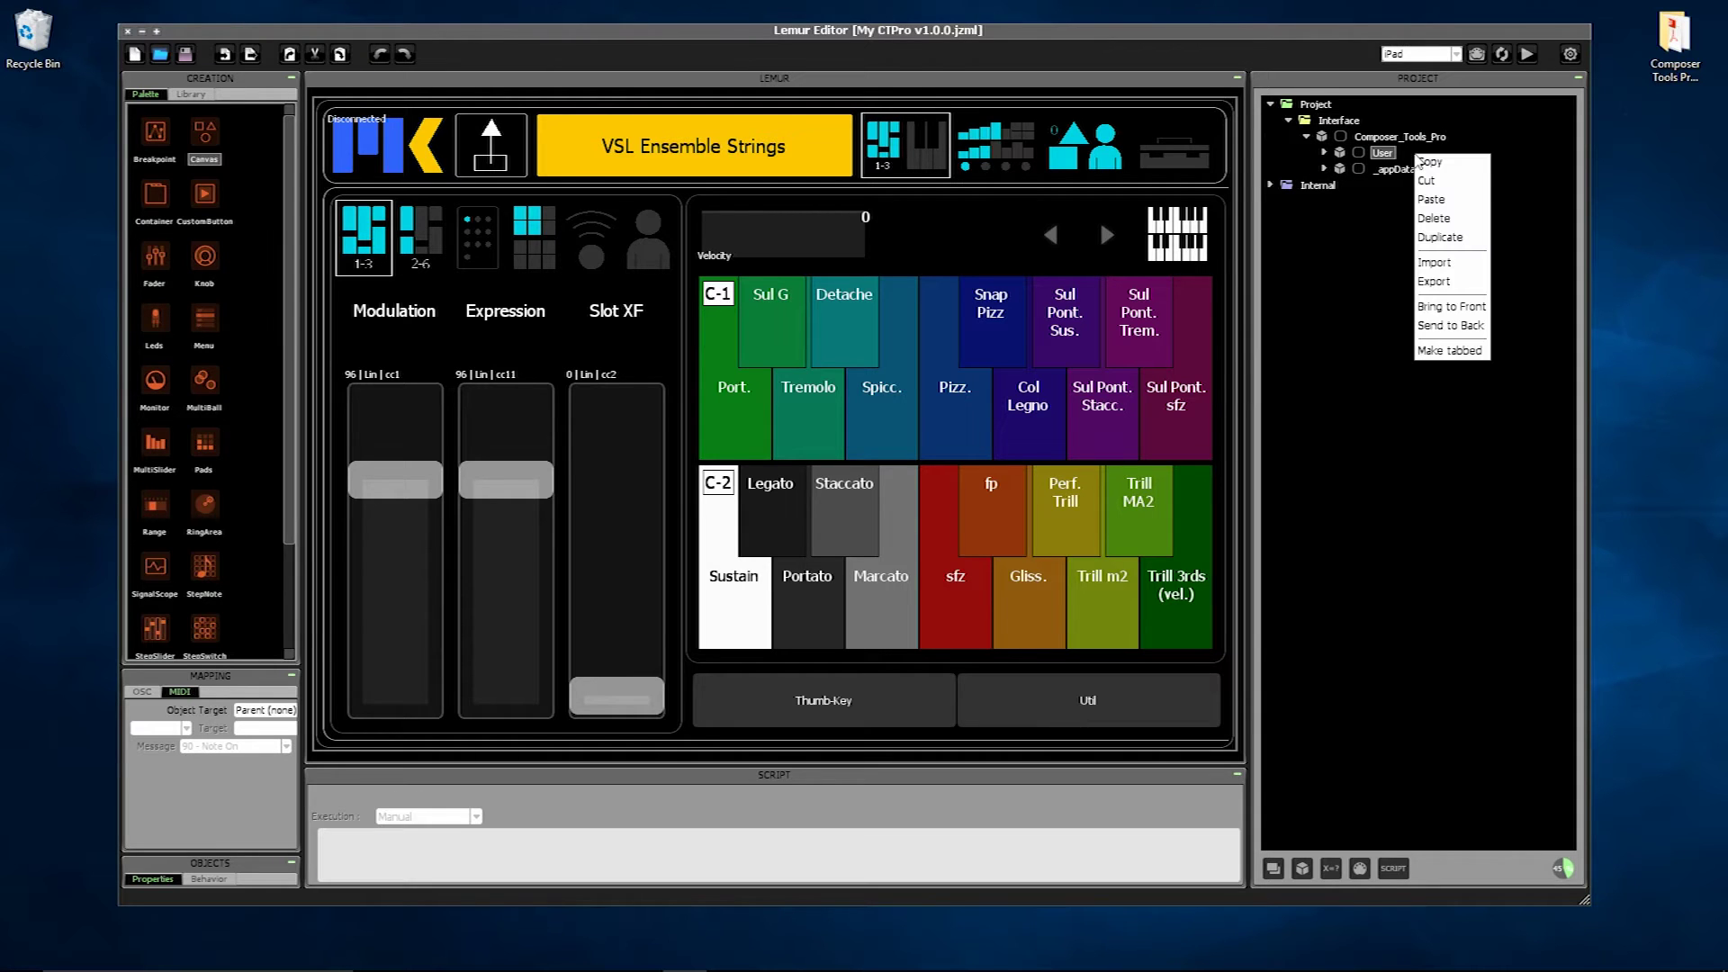
pyautogui.click(1472, 280)
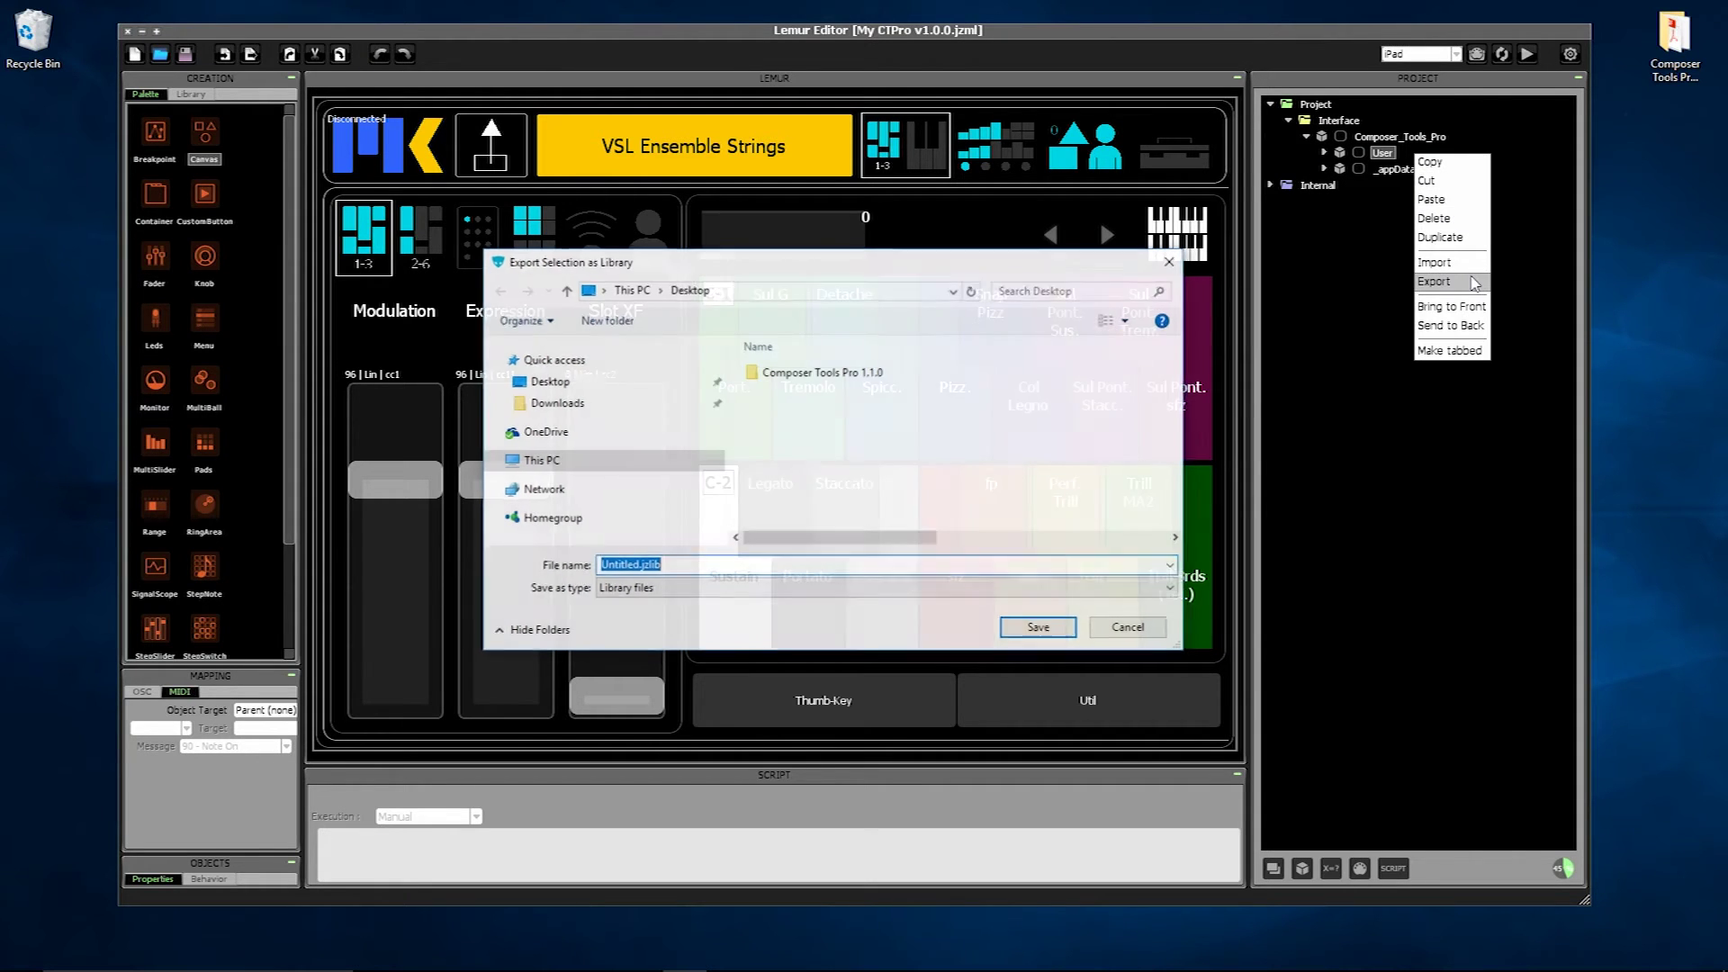
pyautogui.write('My User Folder')
pyautogui.press('Return')
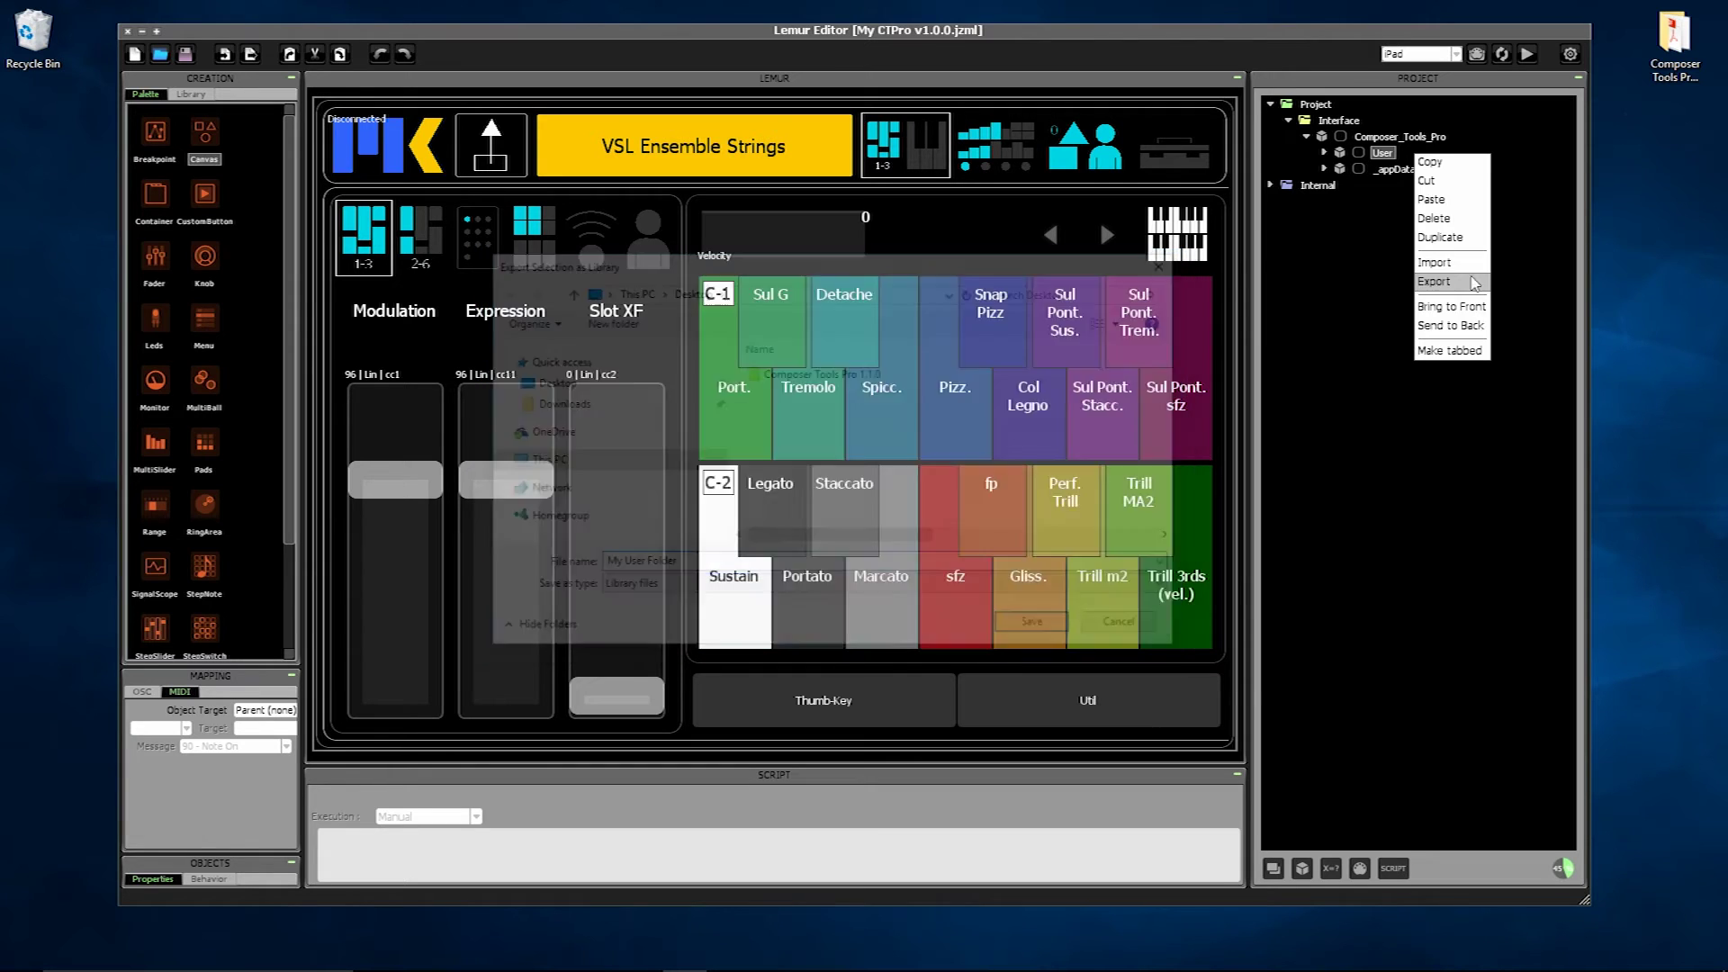
# - Open CTPro Update Utility v1.1.0.jzml from Composer Tools Pro 1.1.0 > Supporting Files
pyautogui.doubleClick(1675, 40)
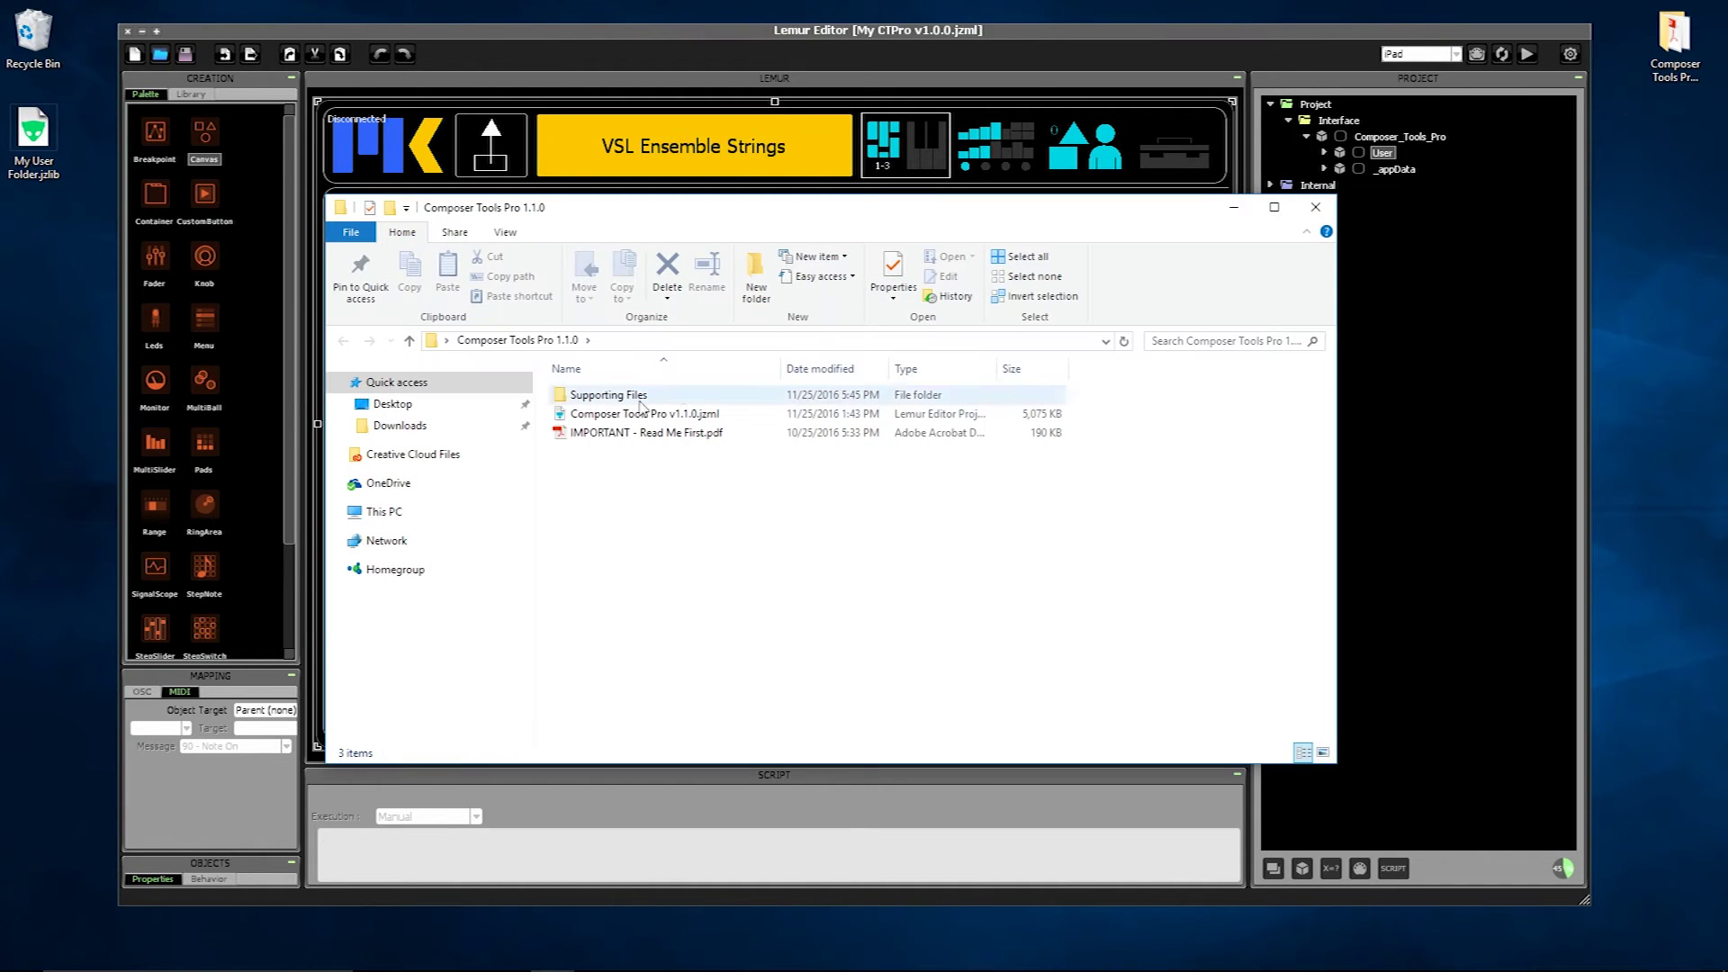
pyautogui.doubleClick(621, 395)
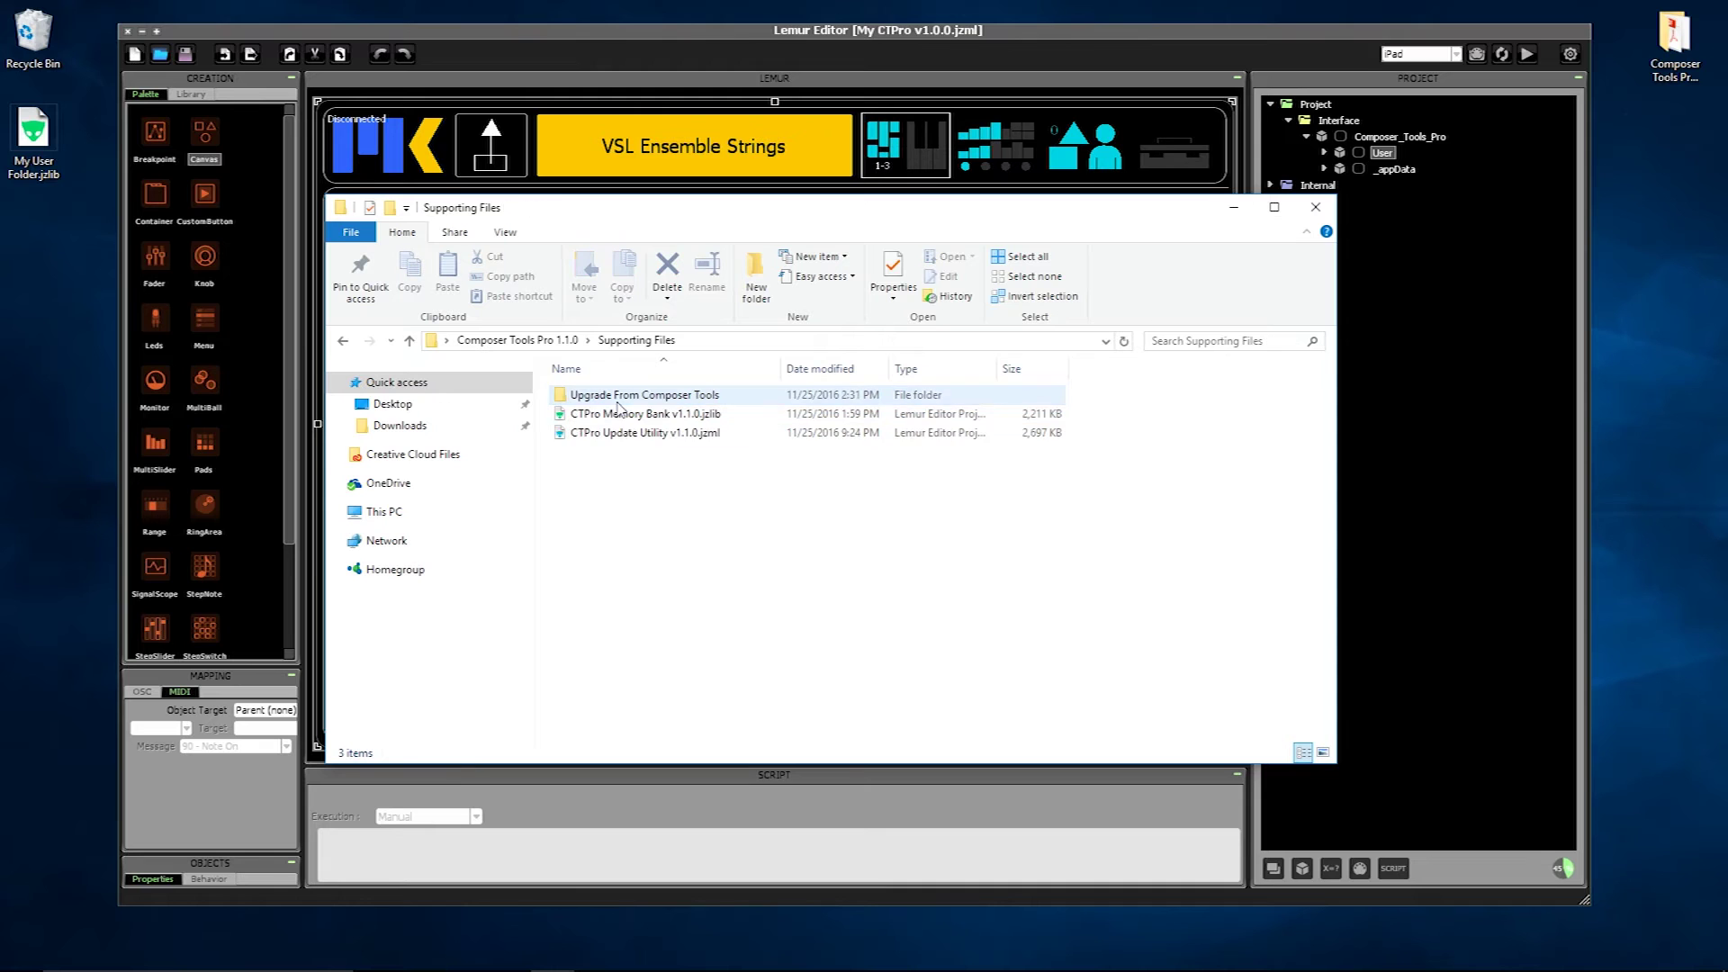
pyautogui.doubleClick(671, 432)
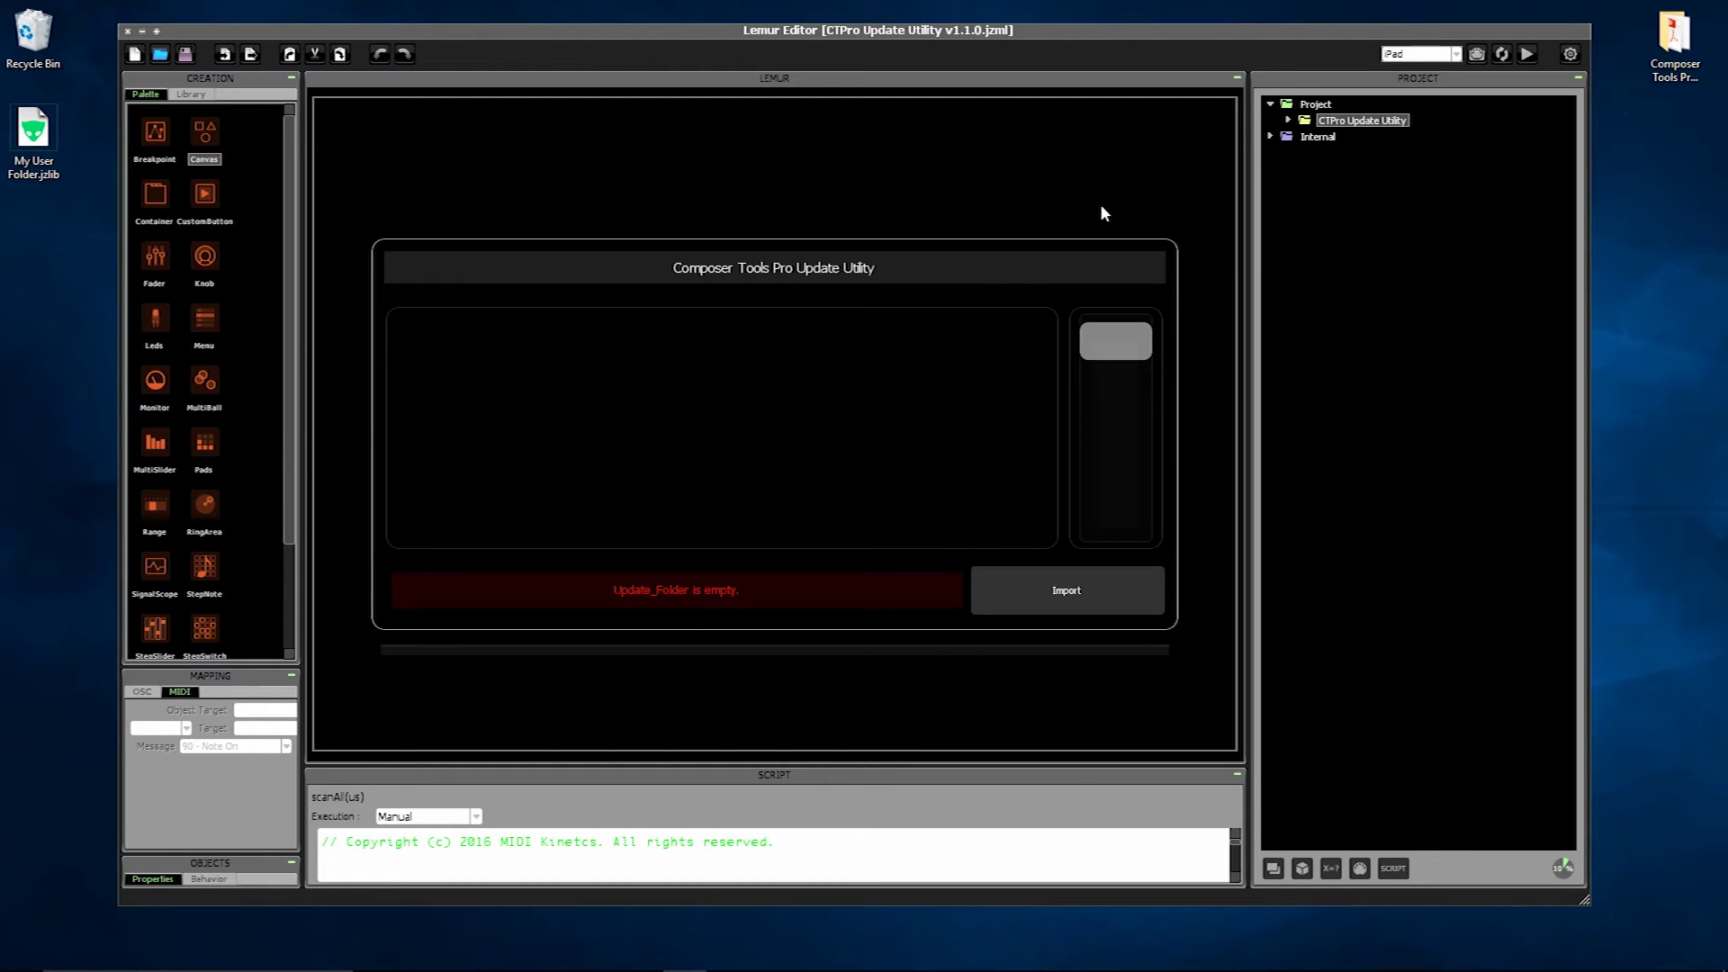
# - Import My User Folder.jzlib into the utility's Update_Folder
pyautogui.click(1288, 120)
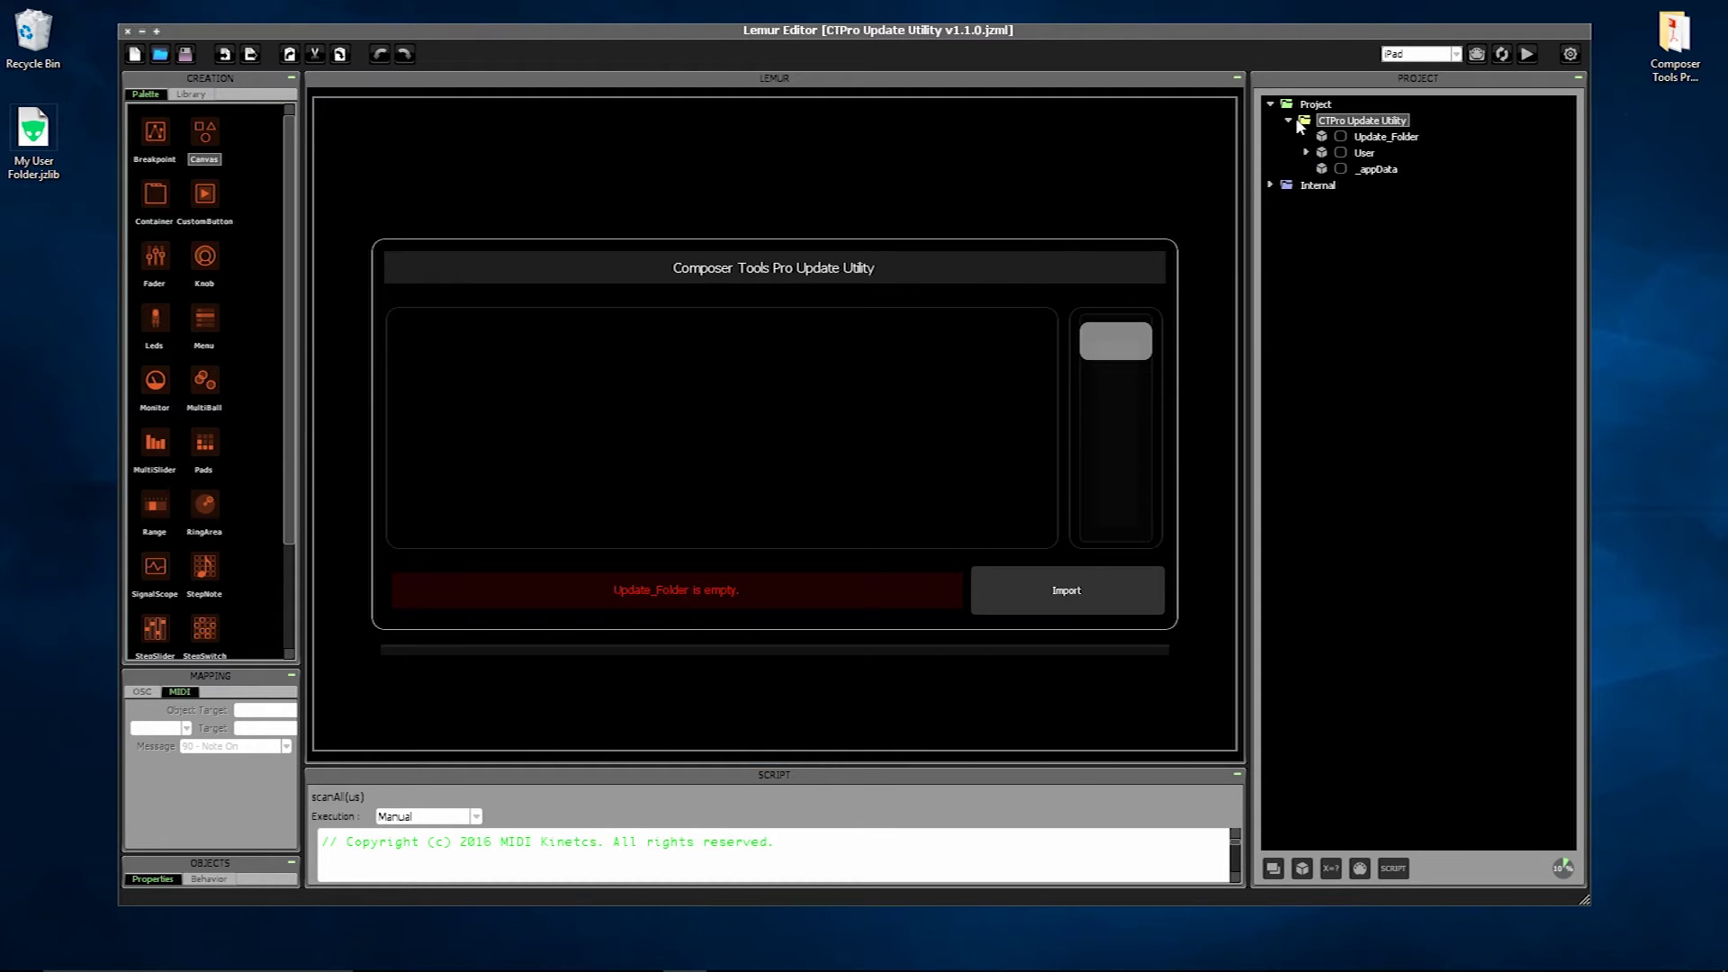
pyautogui.rightClick(1384, 139)
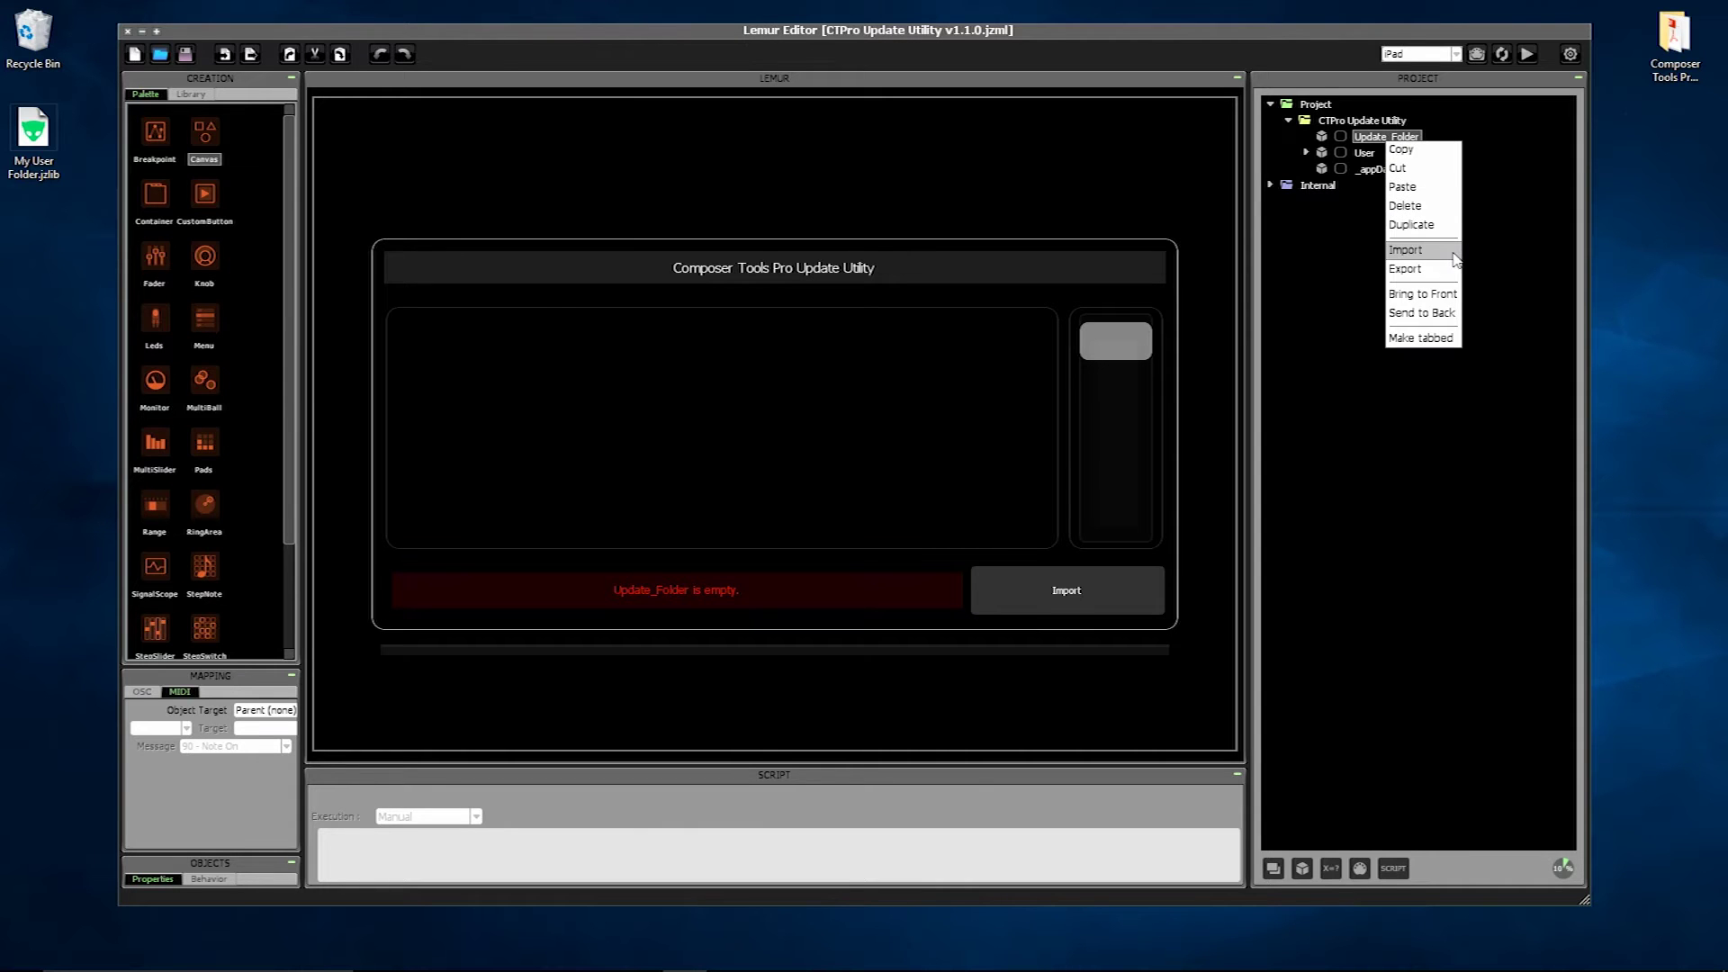
pyautogui.click(1453, 258)
pyautogui.click(765, 394)
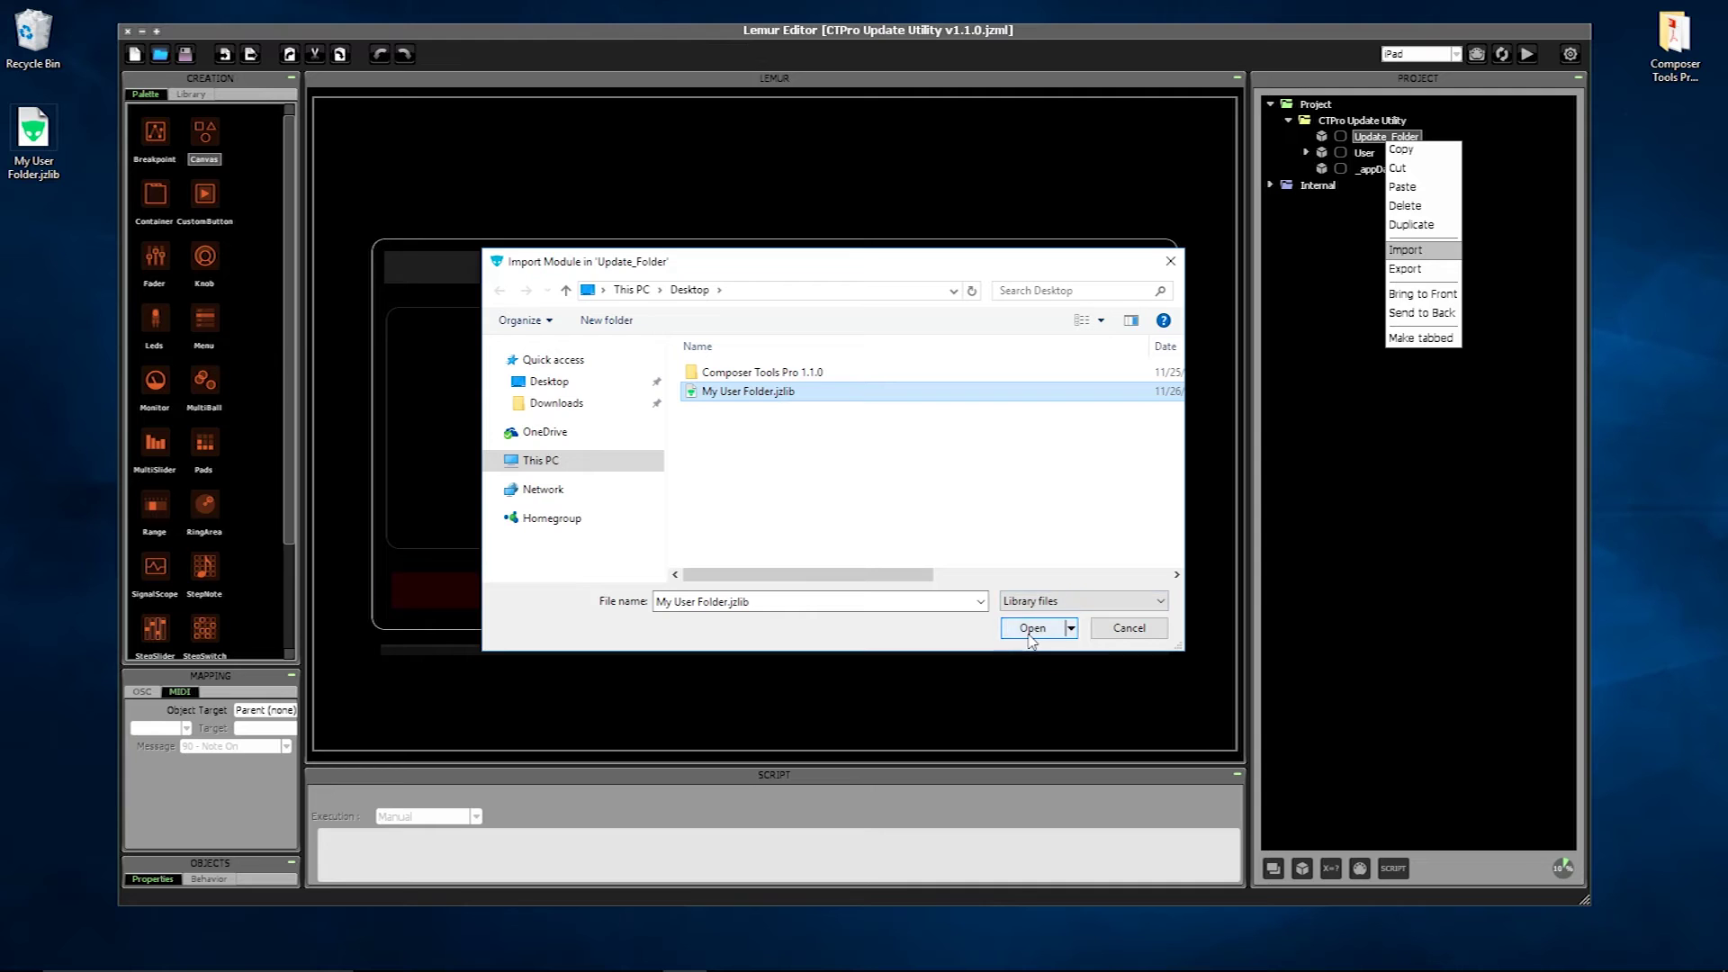
pyautogui.click(1031, 630)
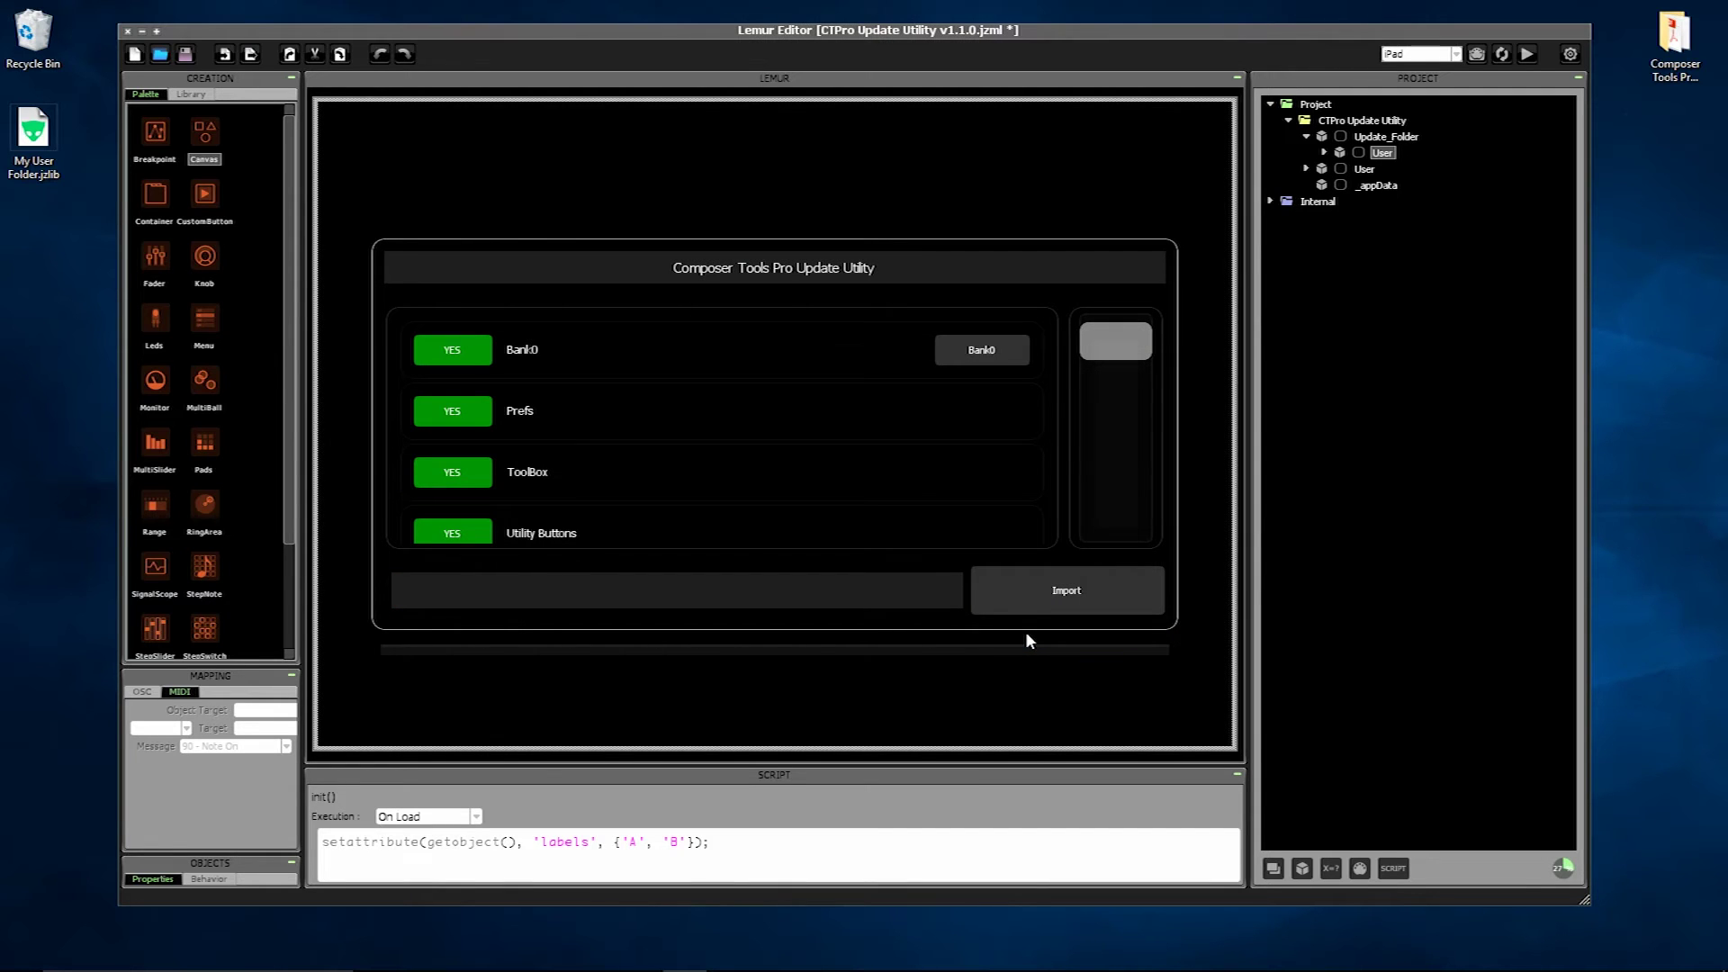
# - Run the utility's Import conversion and expand the resulting User > Custom_Areas
pyautogui.click(1051, 592)
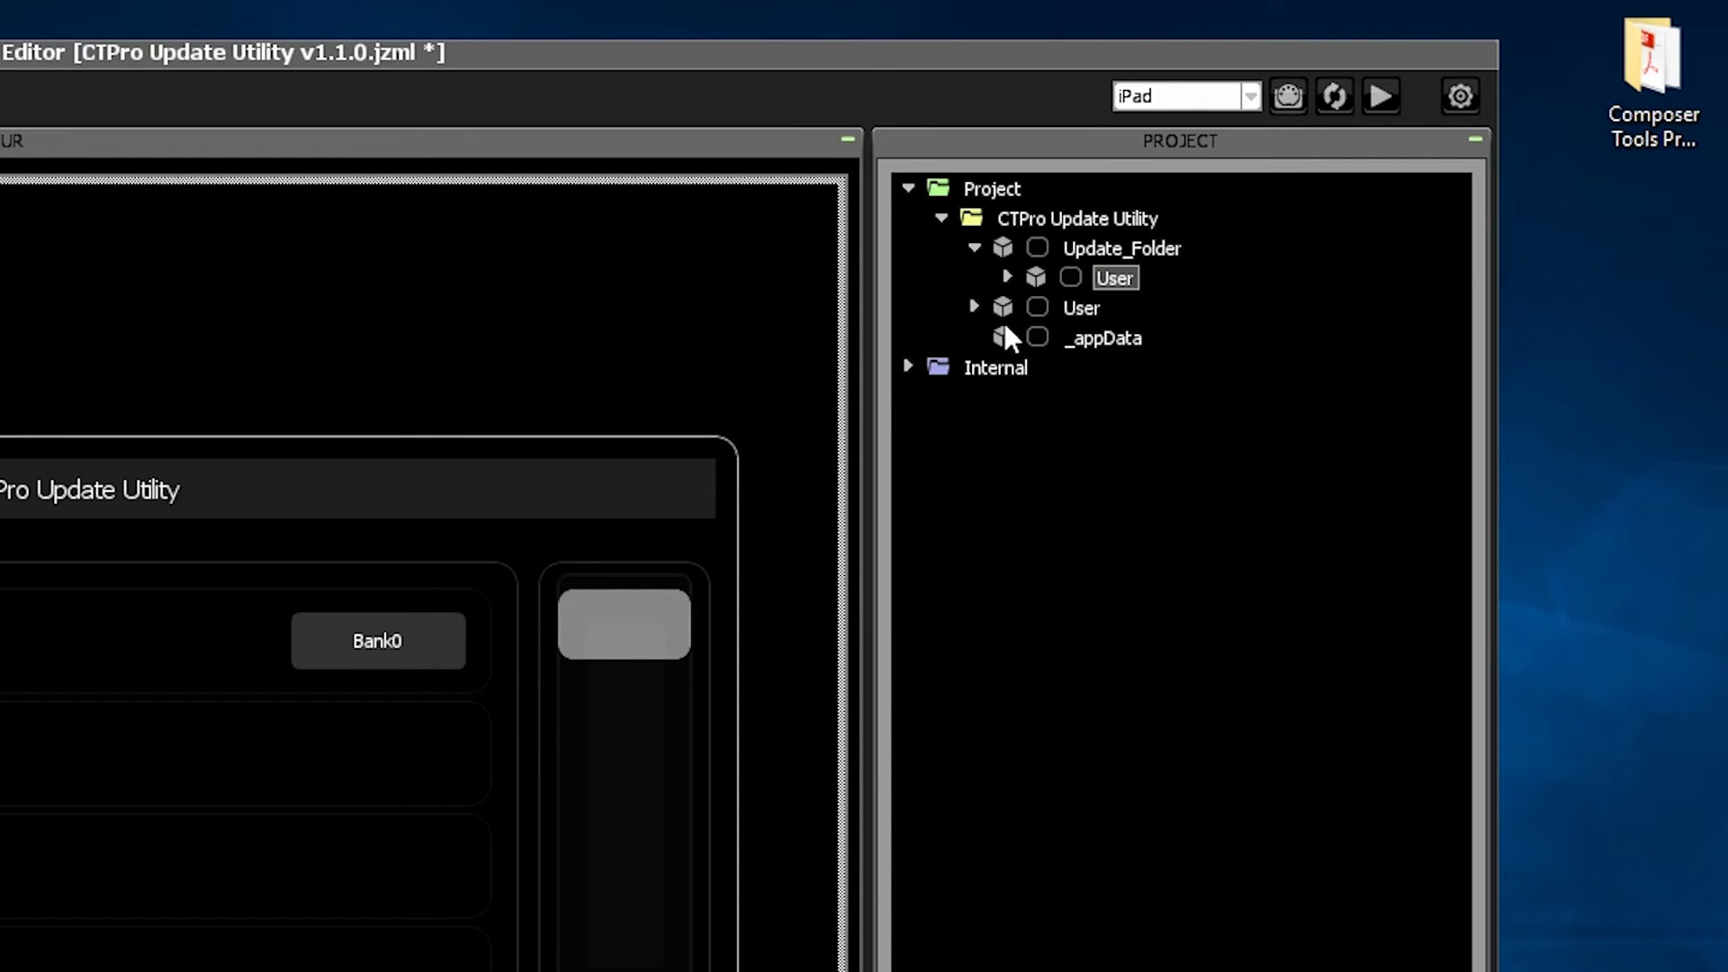
pyautogui.click(1007, 278)
pyautogui.click(1039, 307)
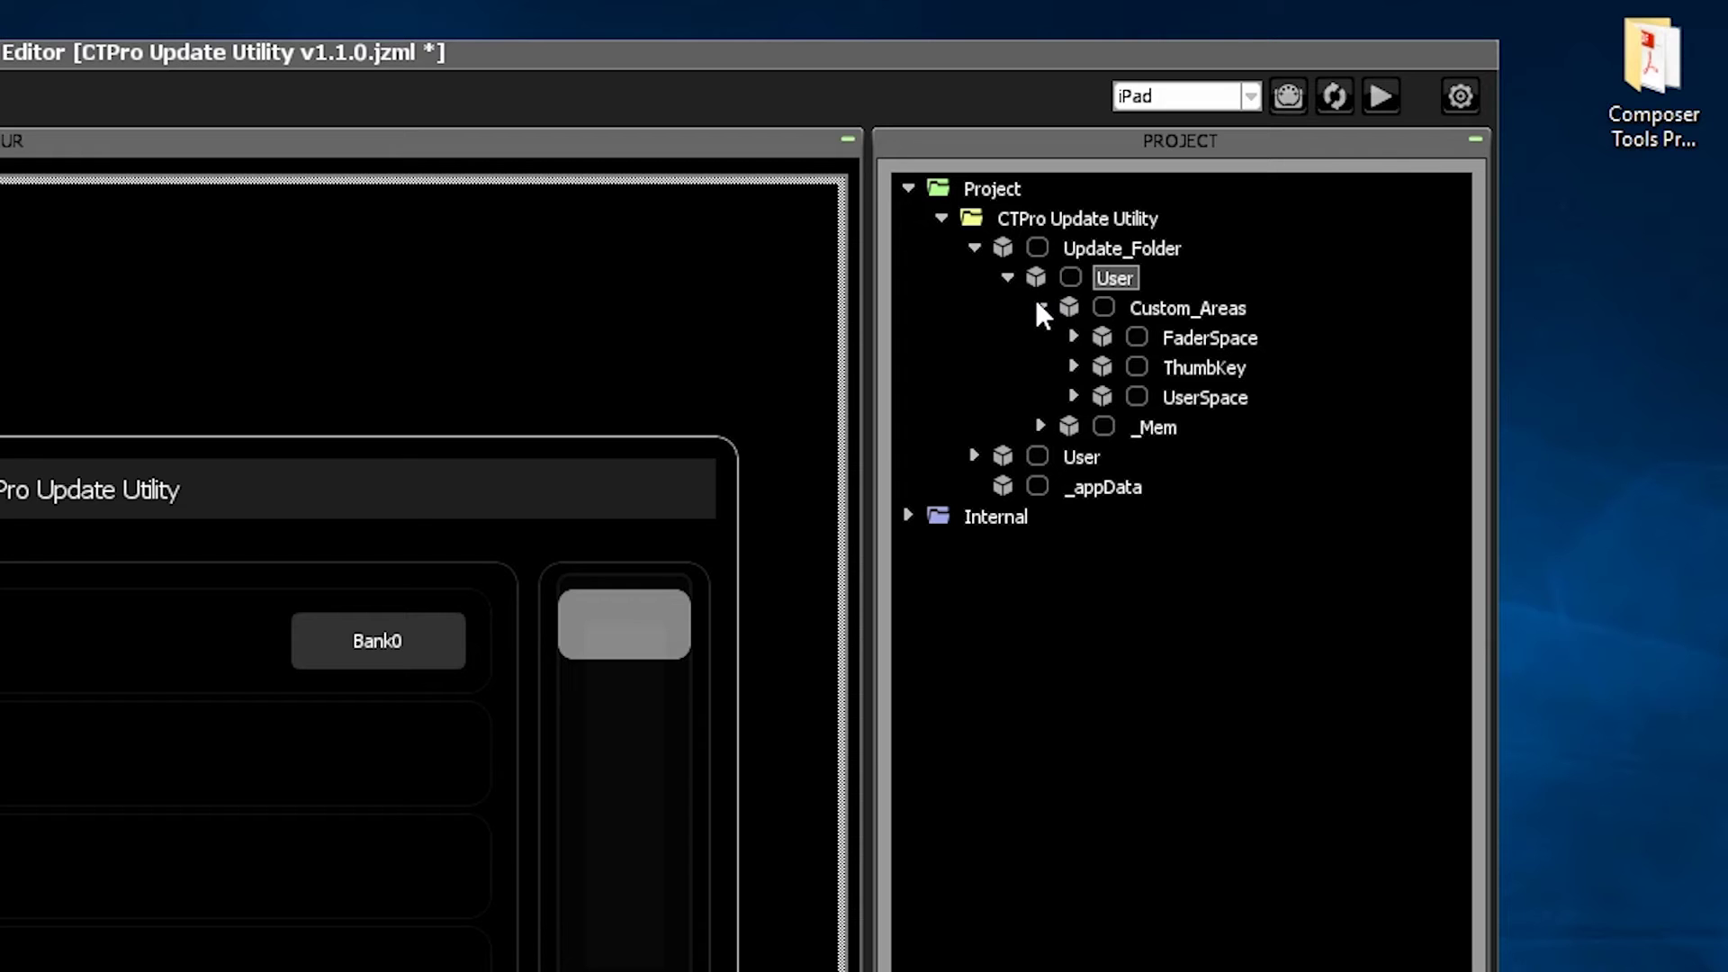
# - Delete the old FaderSpace, ThumbKey and UserSpace from the project's User > Custom_Areas
pyautogui.click(974, 456)
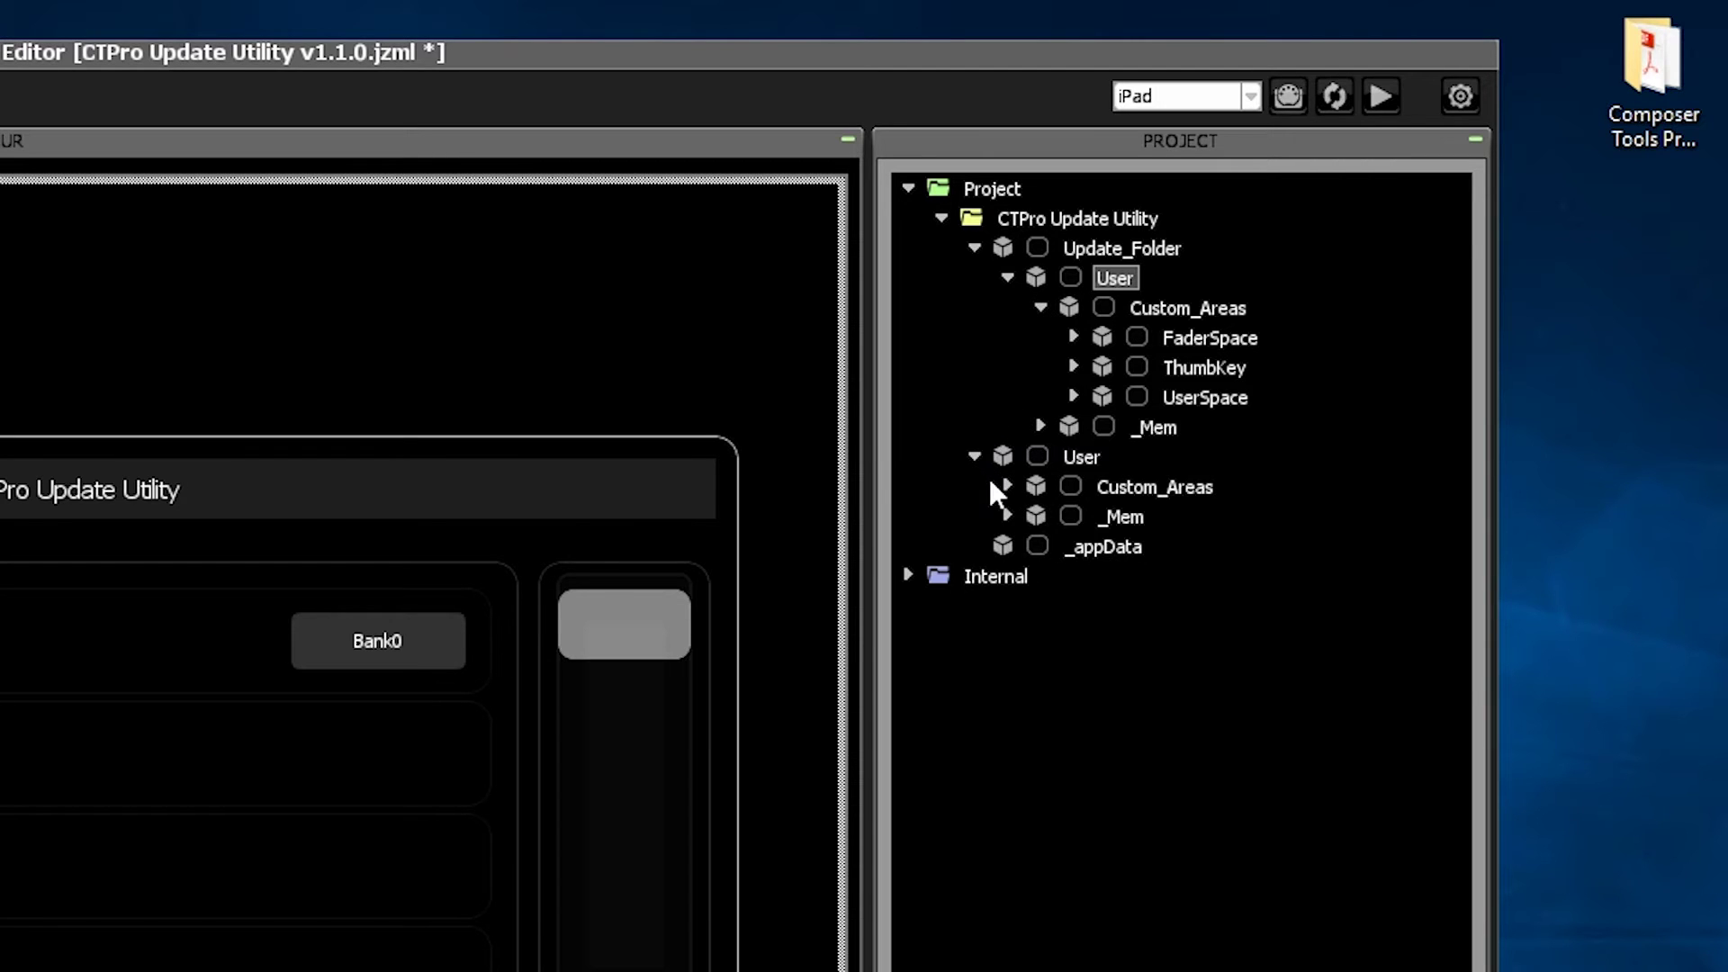
pyautogui.click(1007, 487)
pyautogui.rightClick(1250, 518)
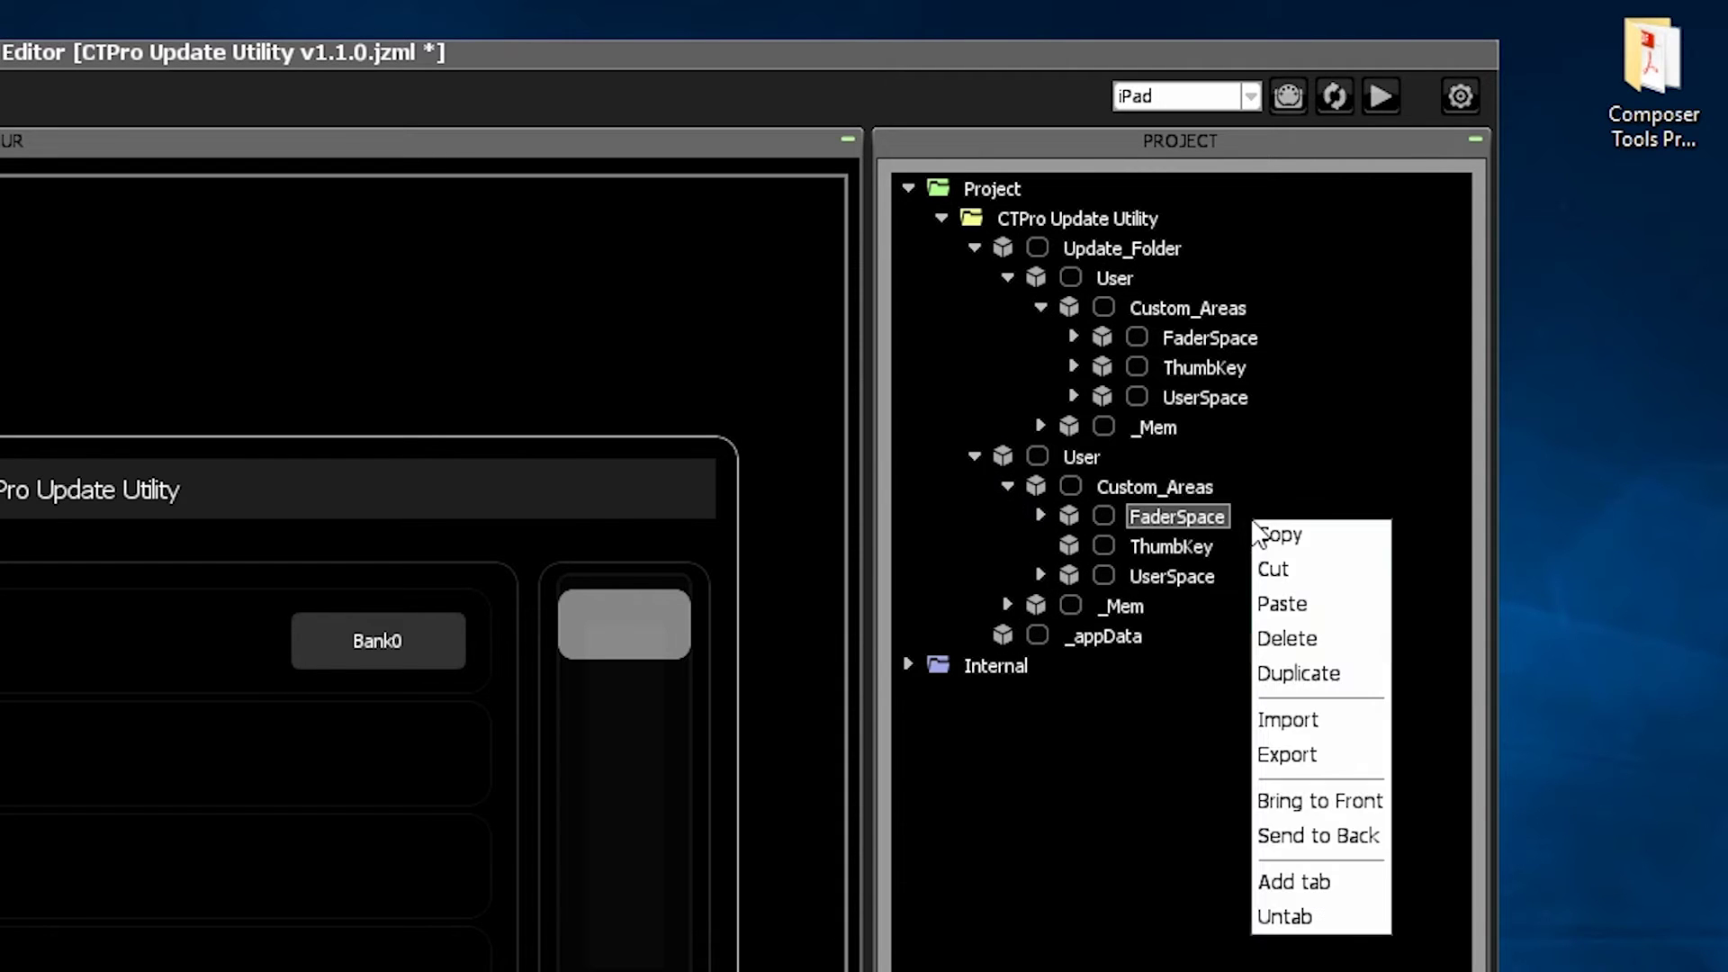
pyautogui.click(1328, 639)
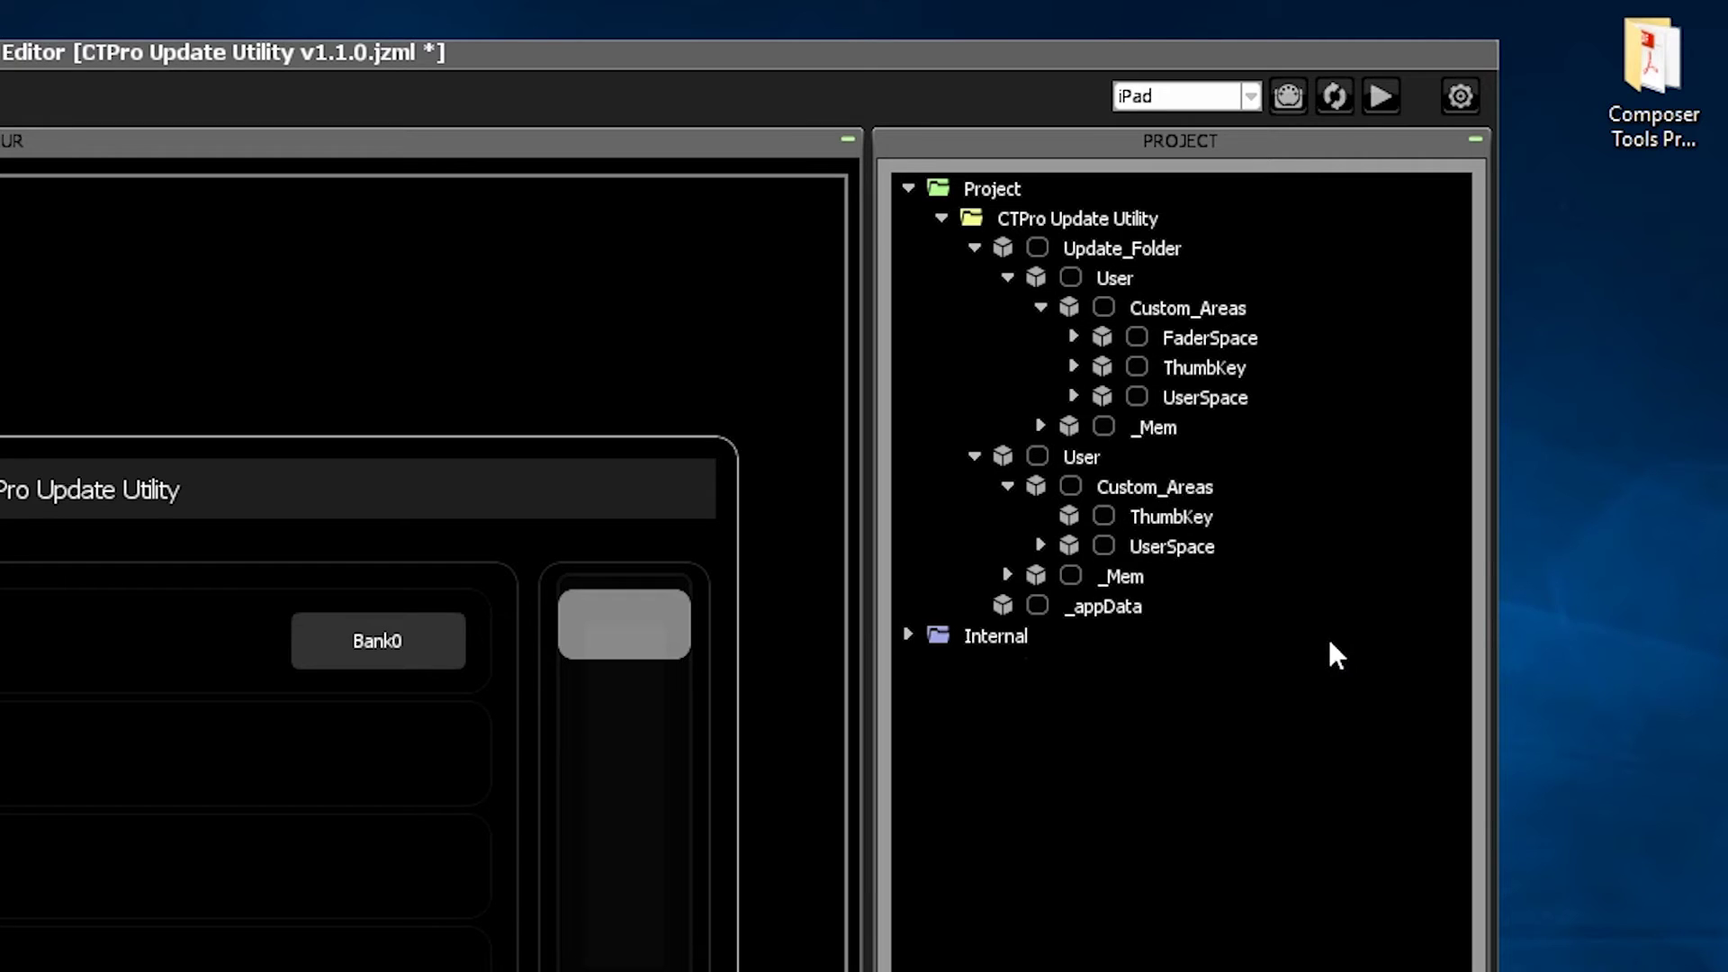
pyautogui.rightClick(1252, 509)
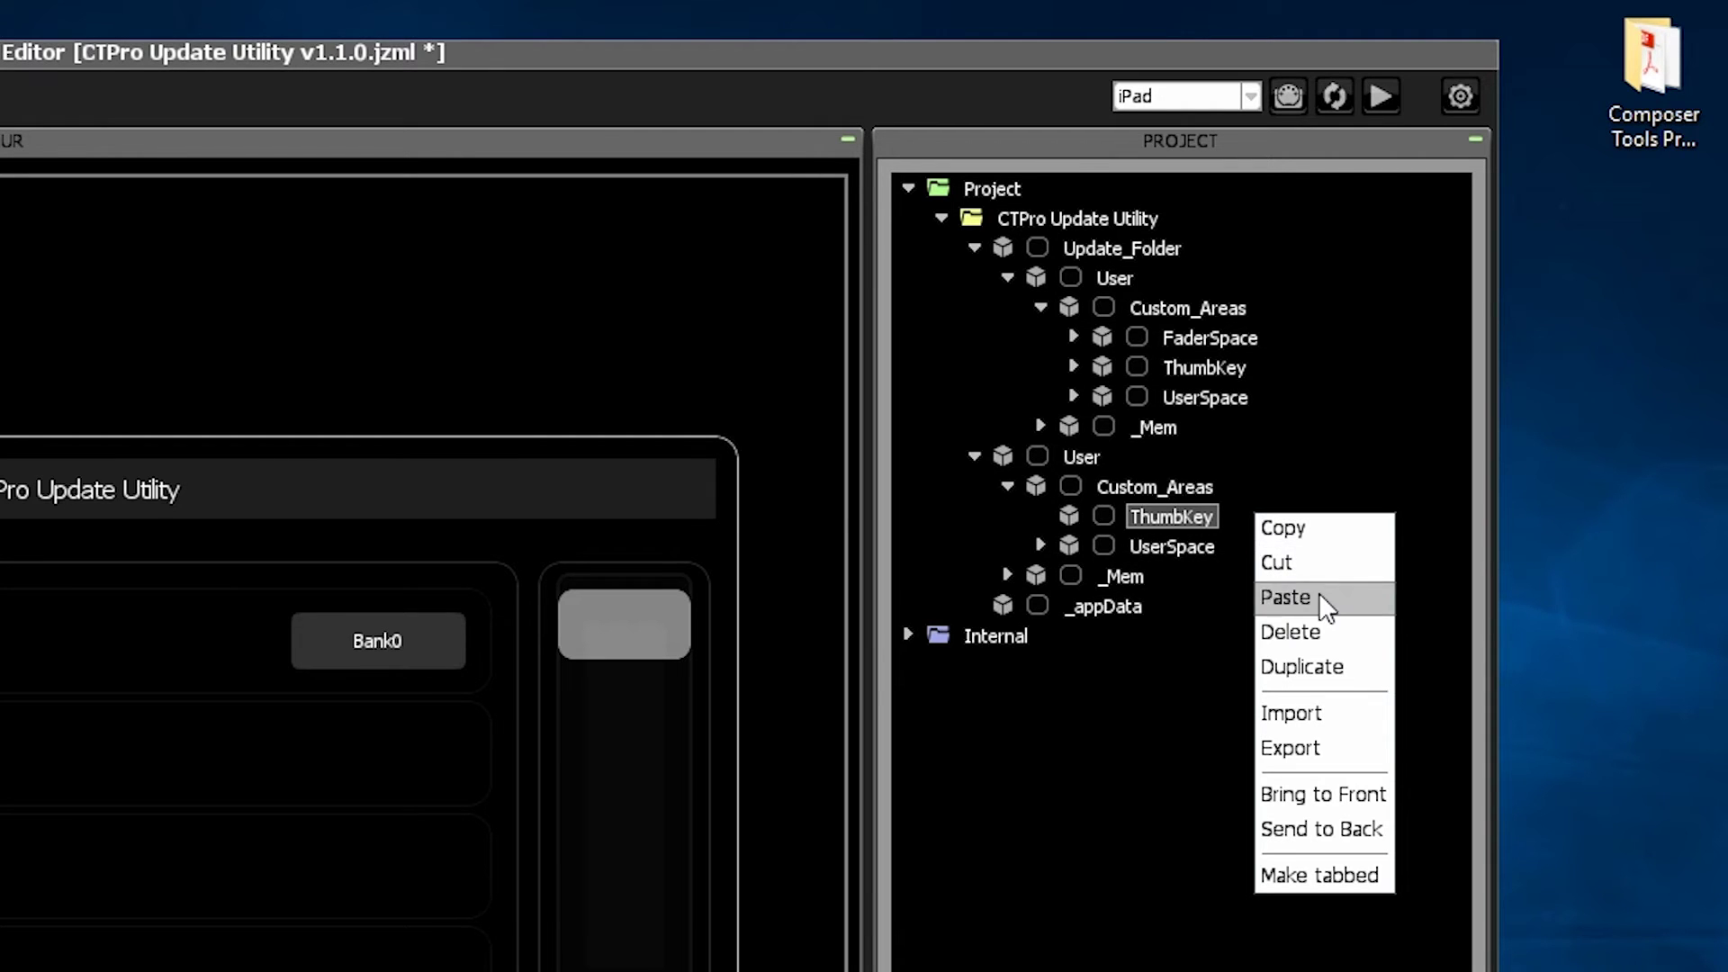
pyautogui.click(1318, 639)
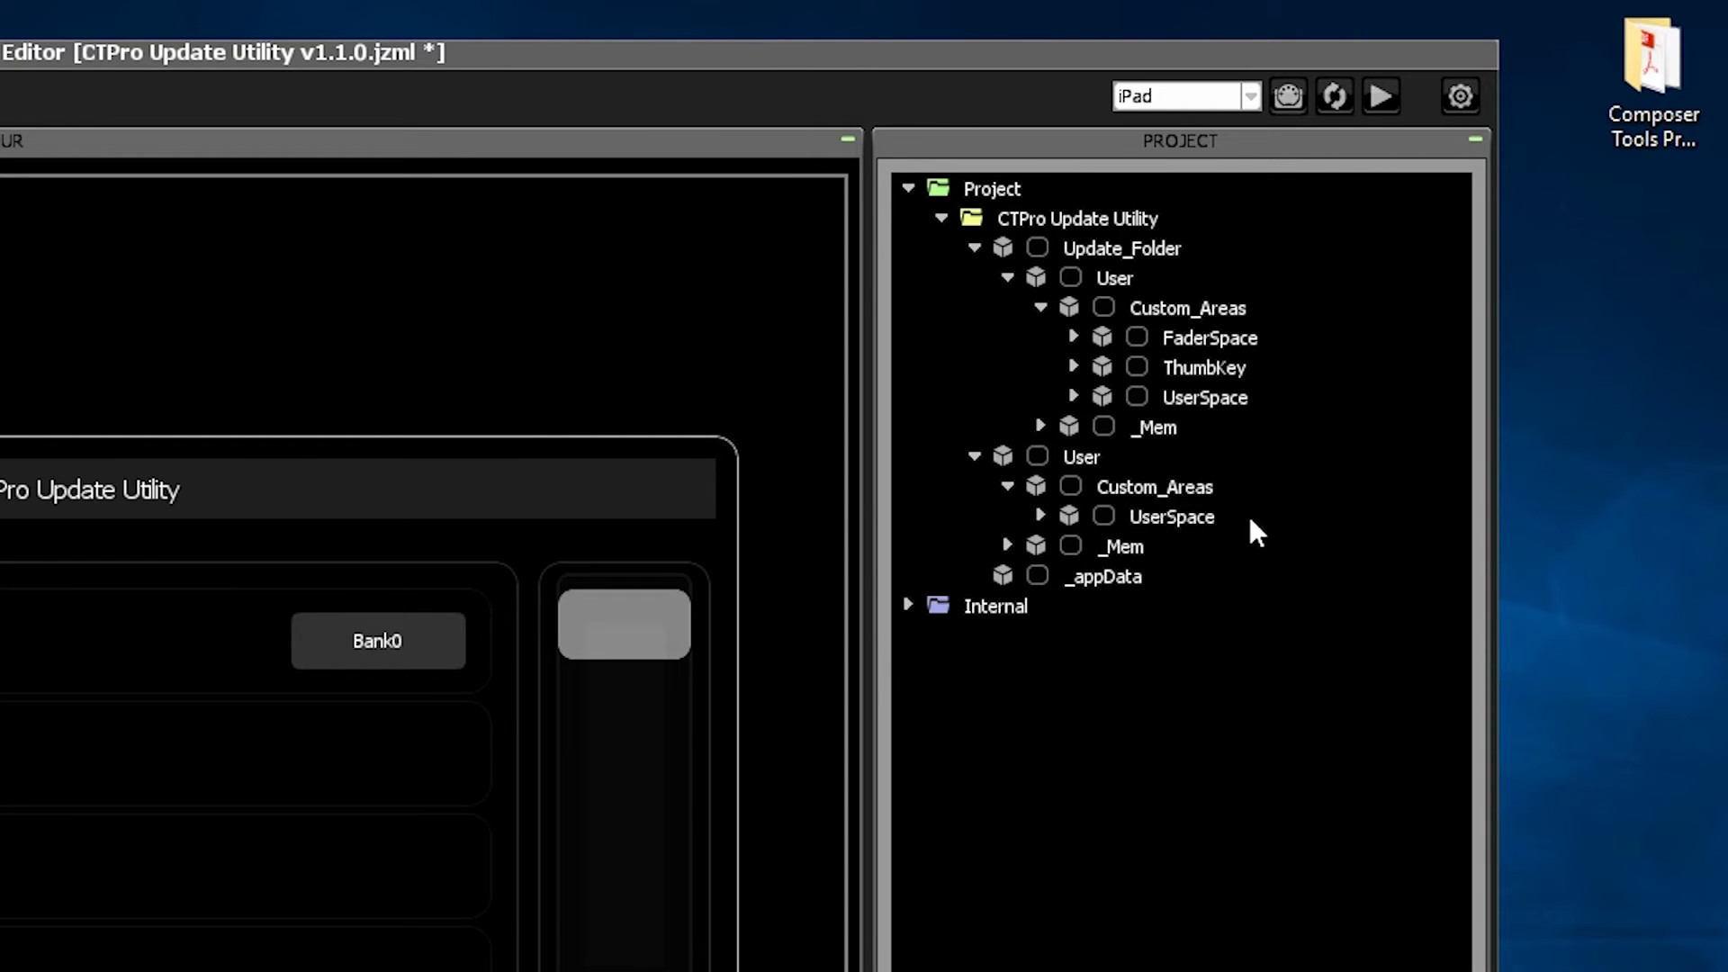
pyautogui.rightClick(1249, 517)
pyautogui.click(1310, 629)
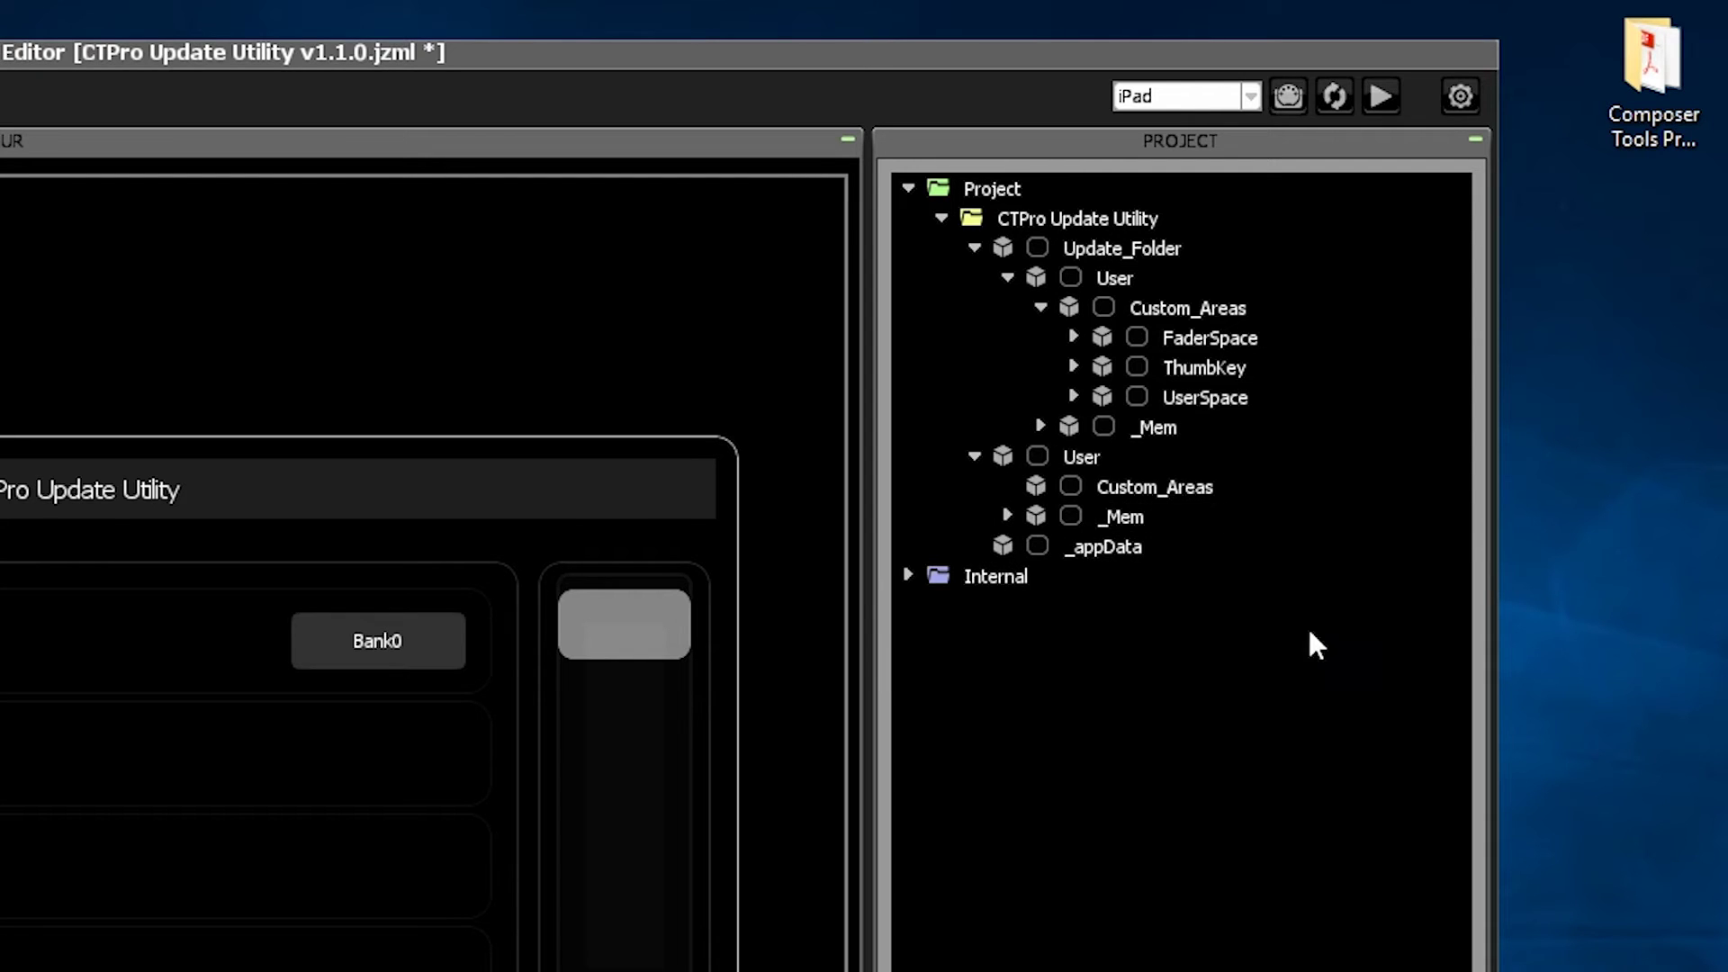
# - Copy the converted FaderSpace, ThumbKey and UserSpace from Update_Folder into the project's Custom_Areas
pyautogui.rightClick(1226, 343)
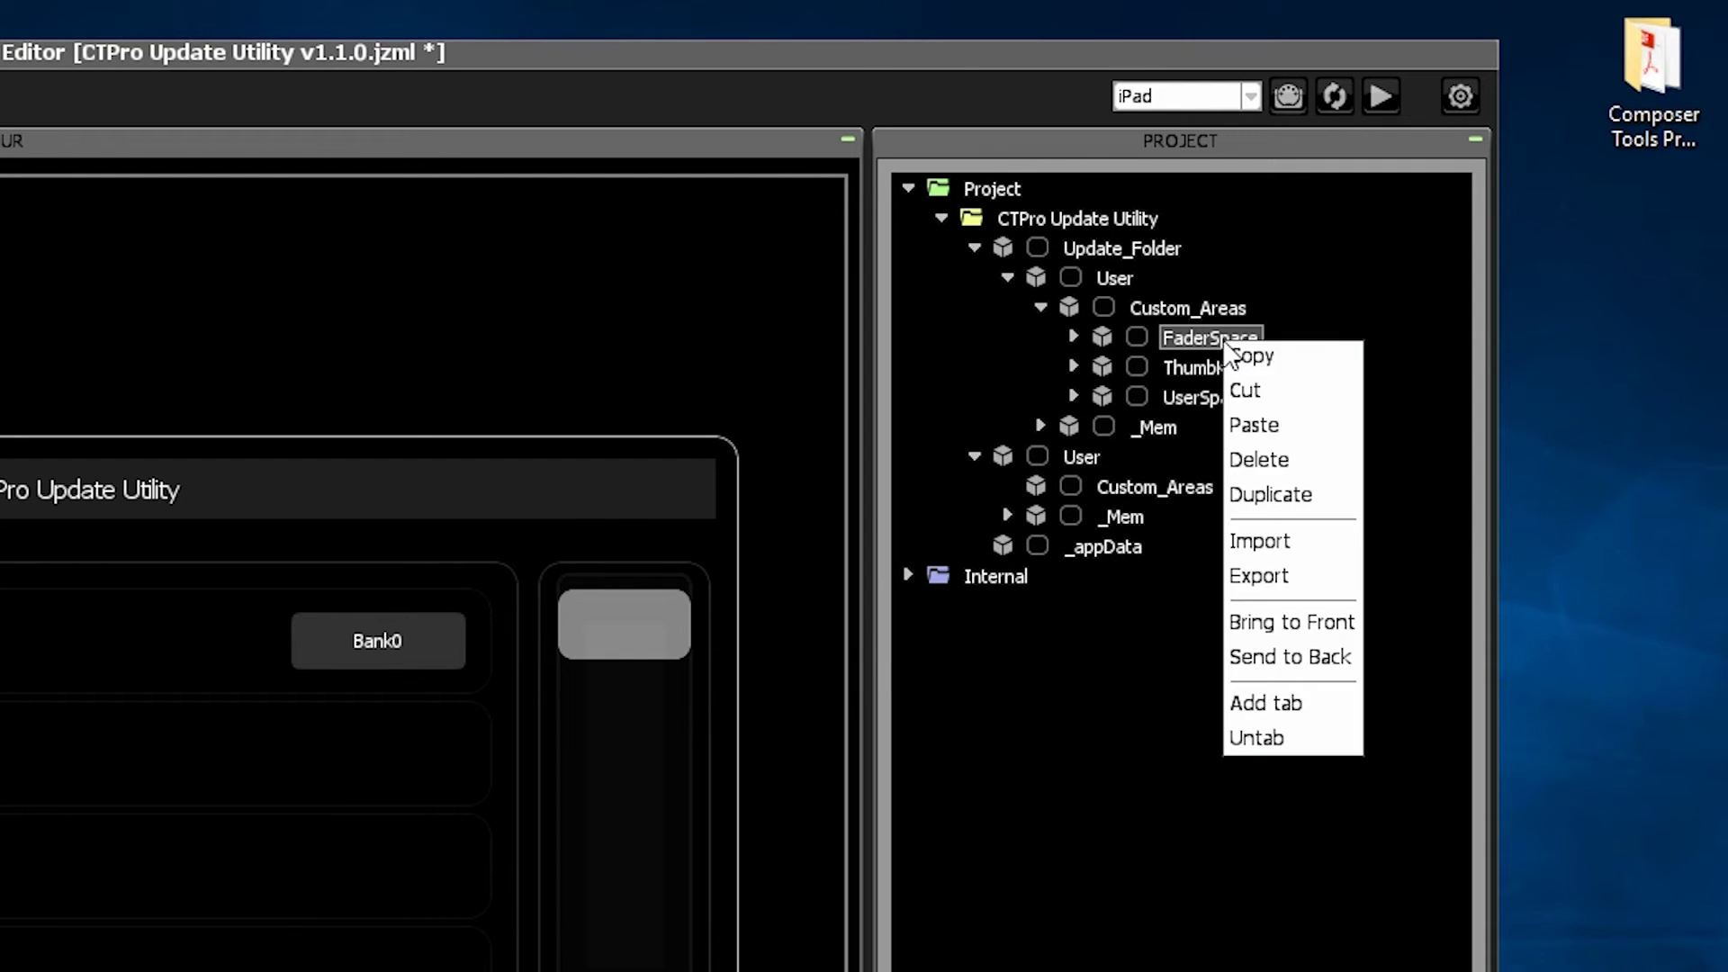
pyautogui.click(1310, 357)
pyautogui.rightClick(1204, 482)
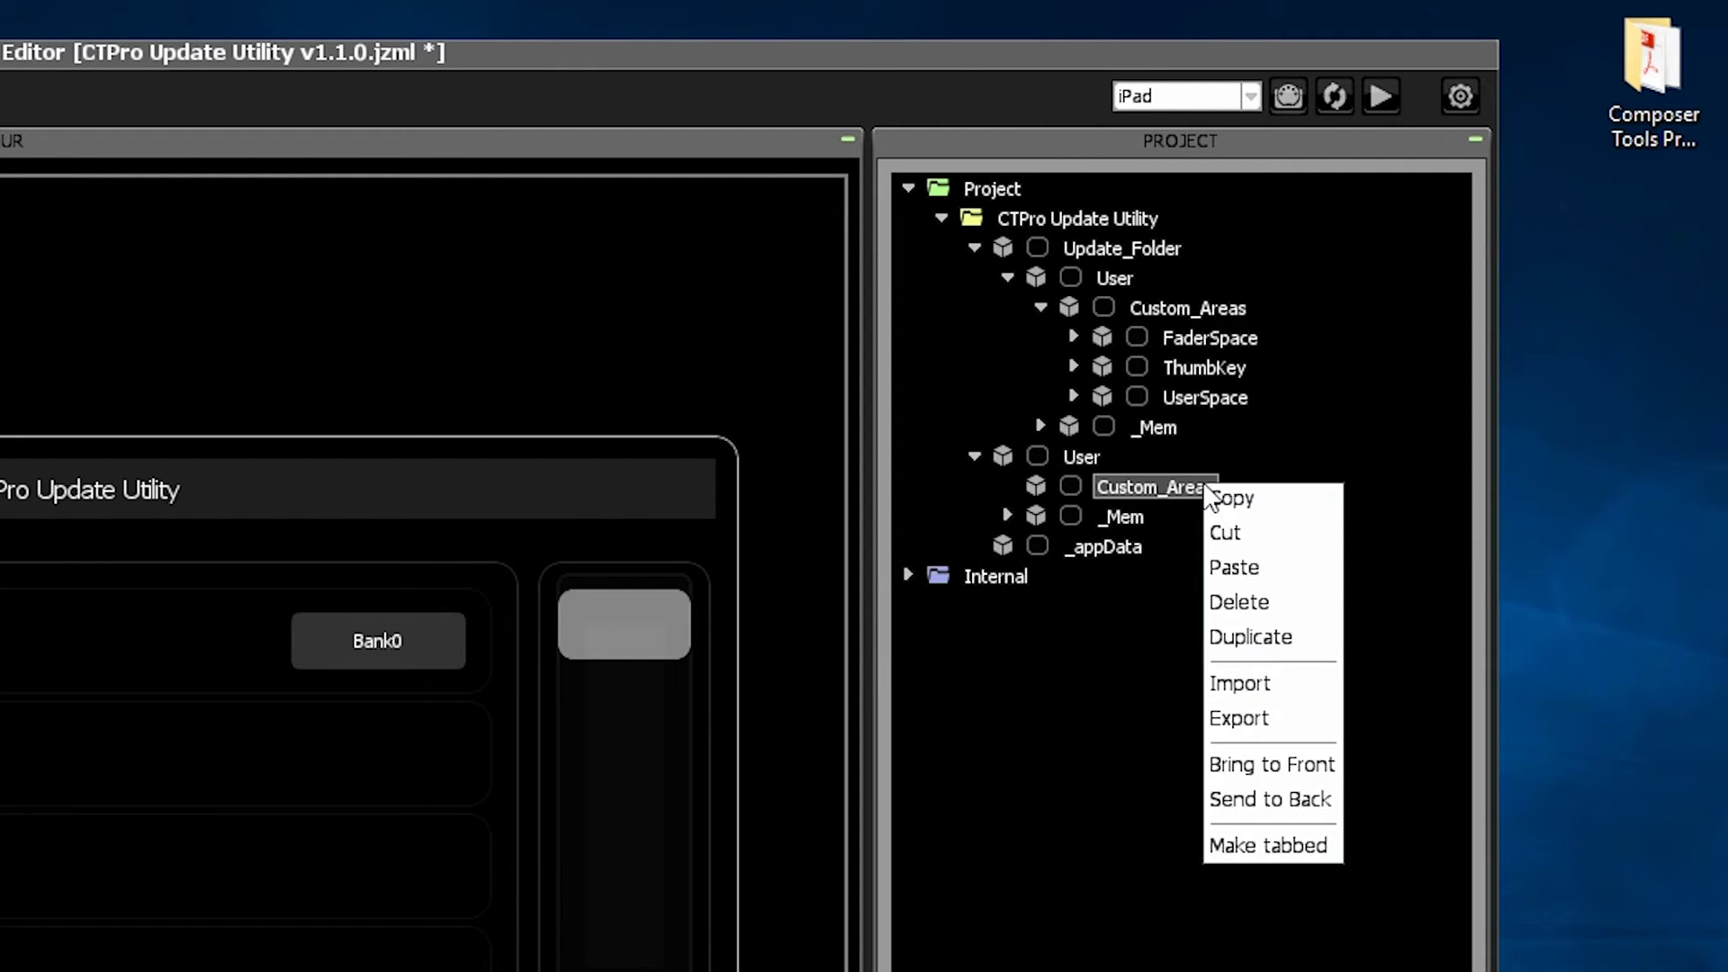
pyautogui.click(1273, 563)
pyautogui.rightClick(1240, 369)
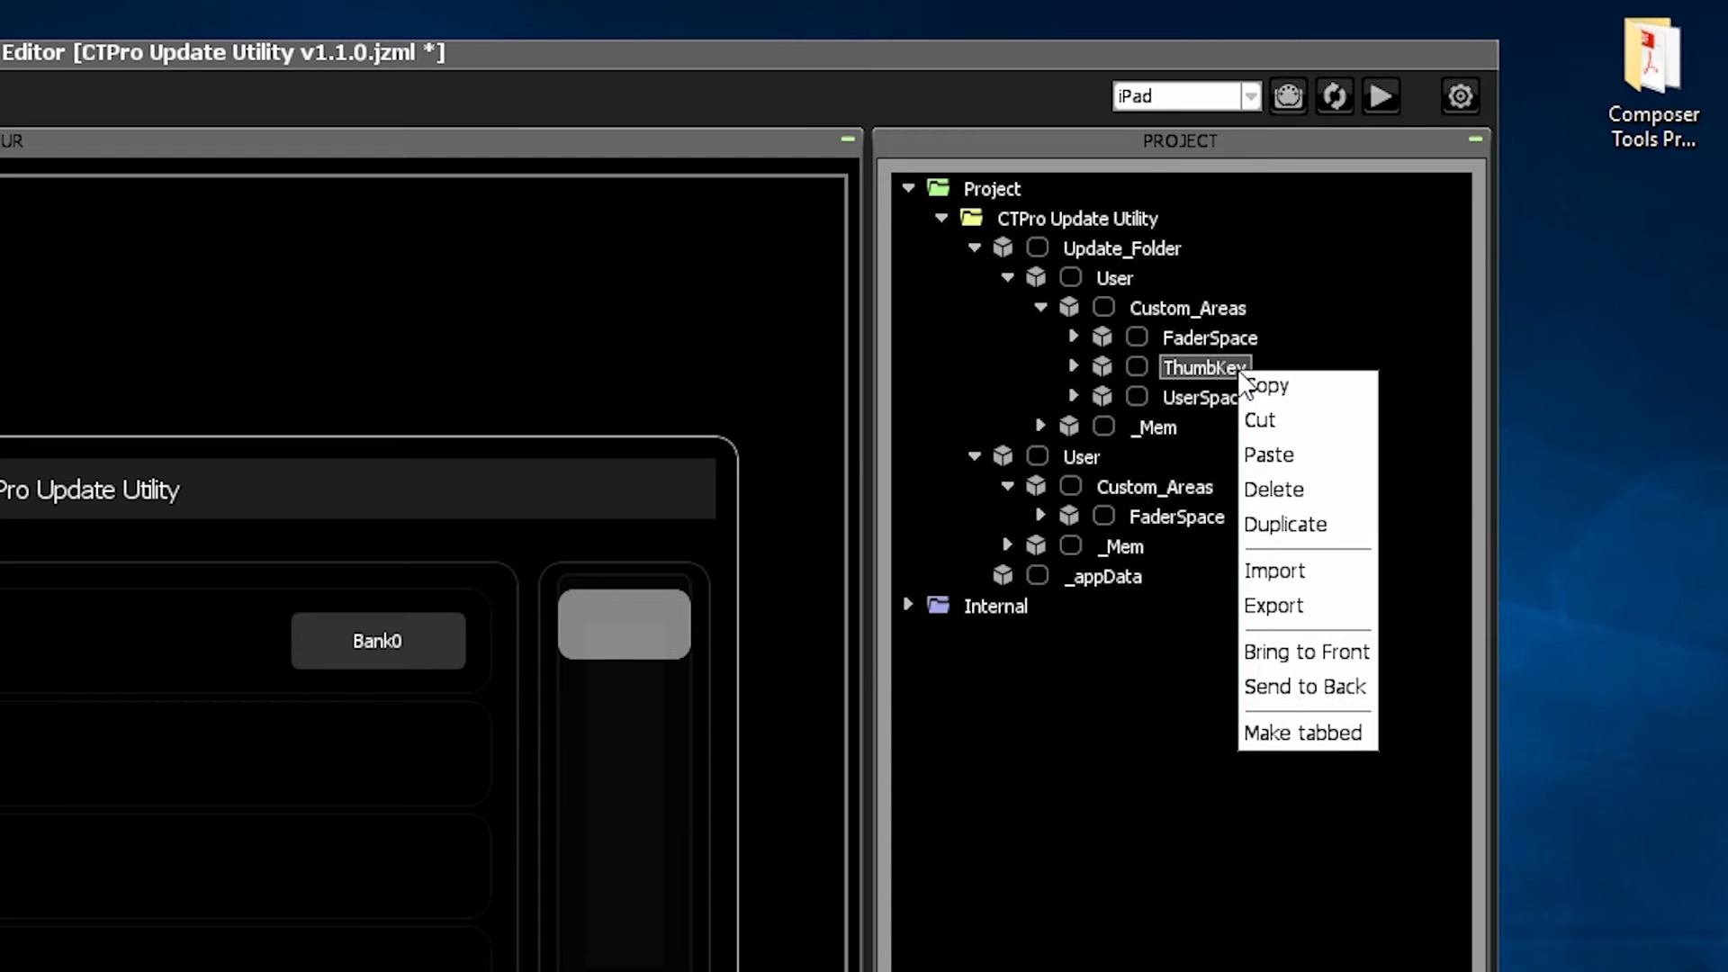
pyautogui.click(1303, 385)
pyautogui.rightClick(1242, 486)
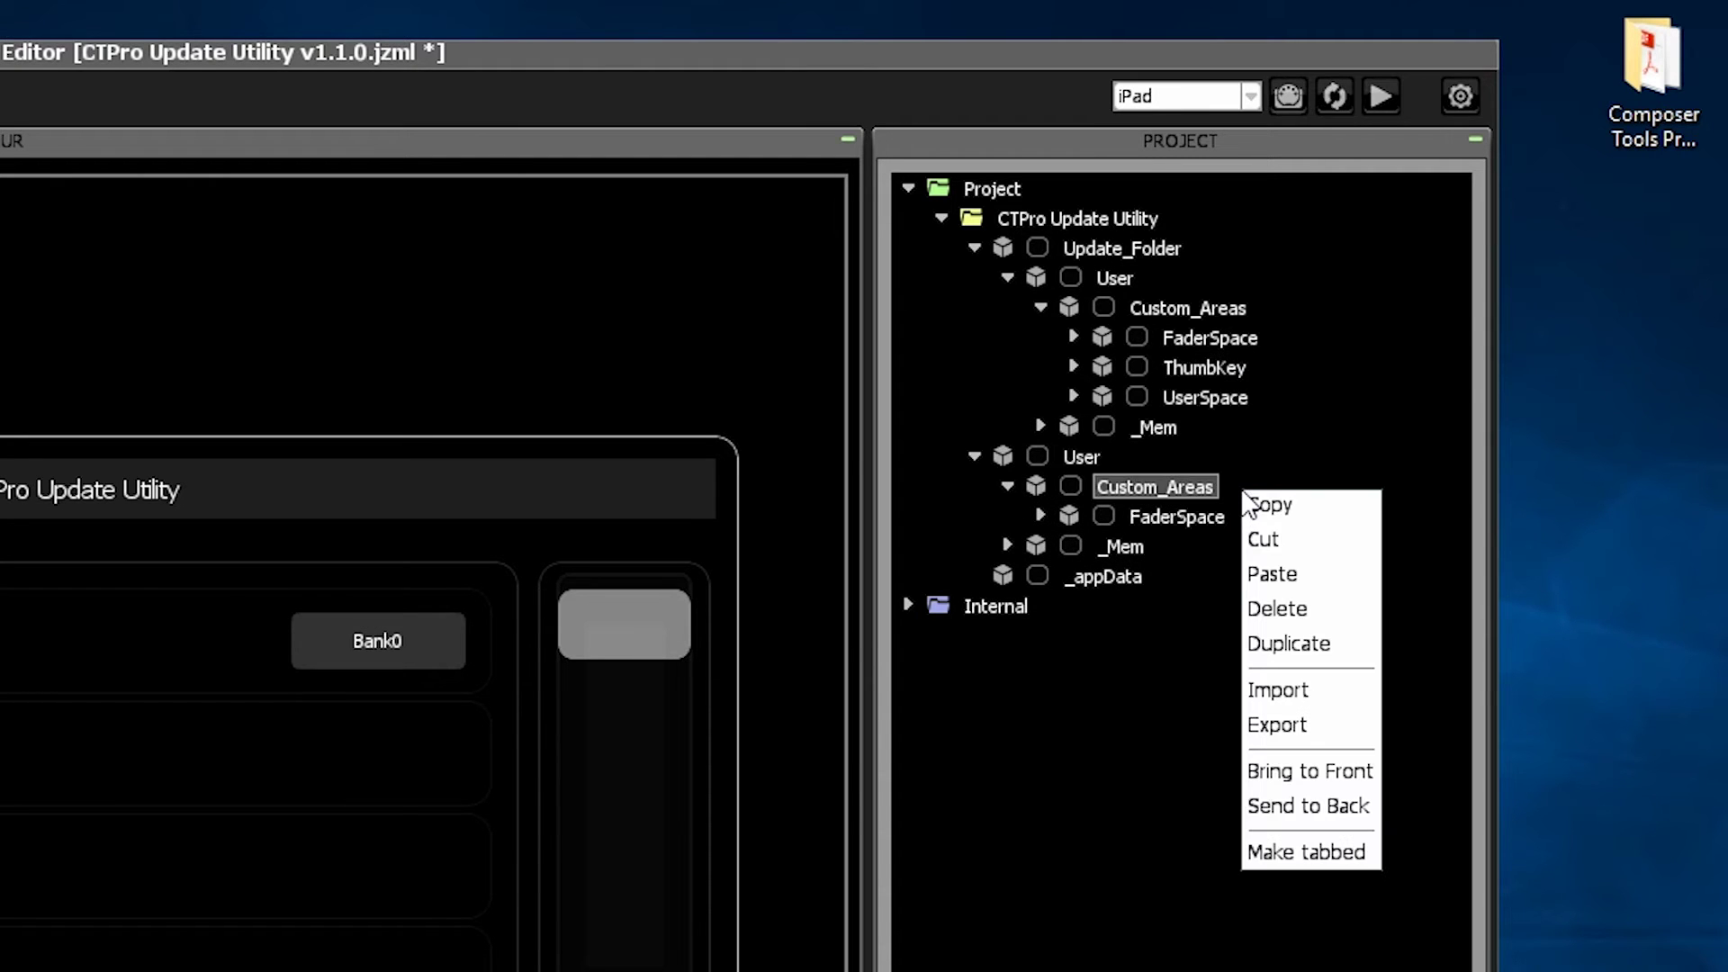
pyautogui.click(1300, 578)
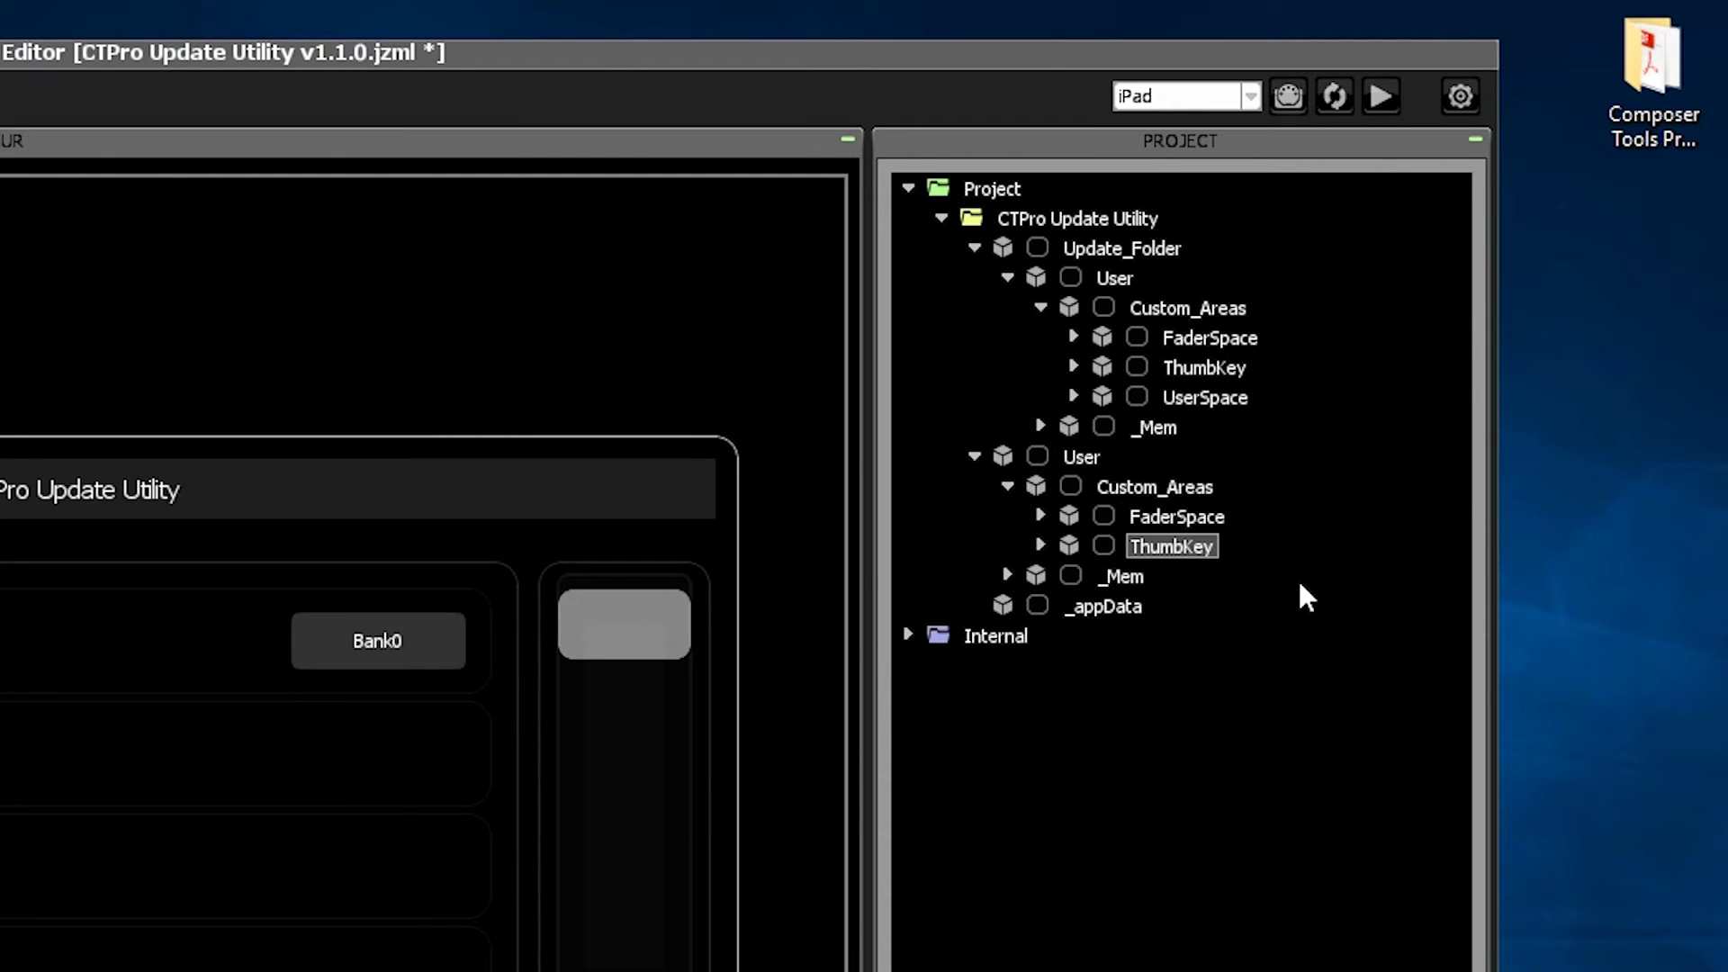
pyautogui.rightClick(1219, 398)
pyautogui.click(1321, 418)
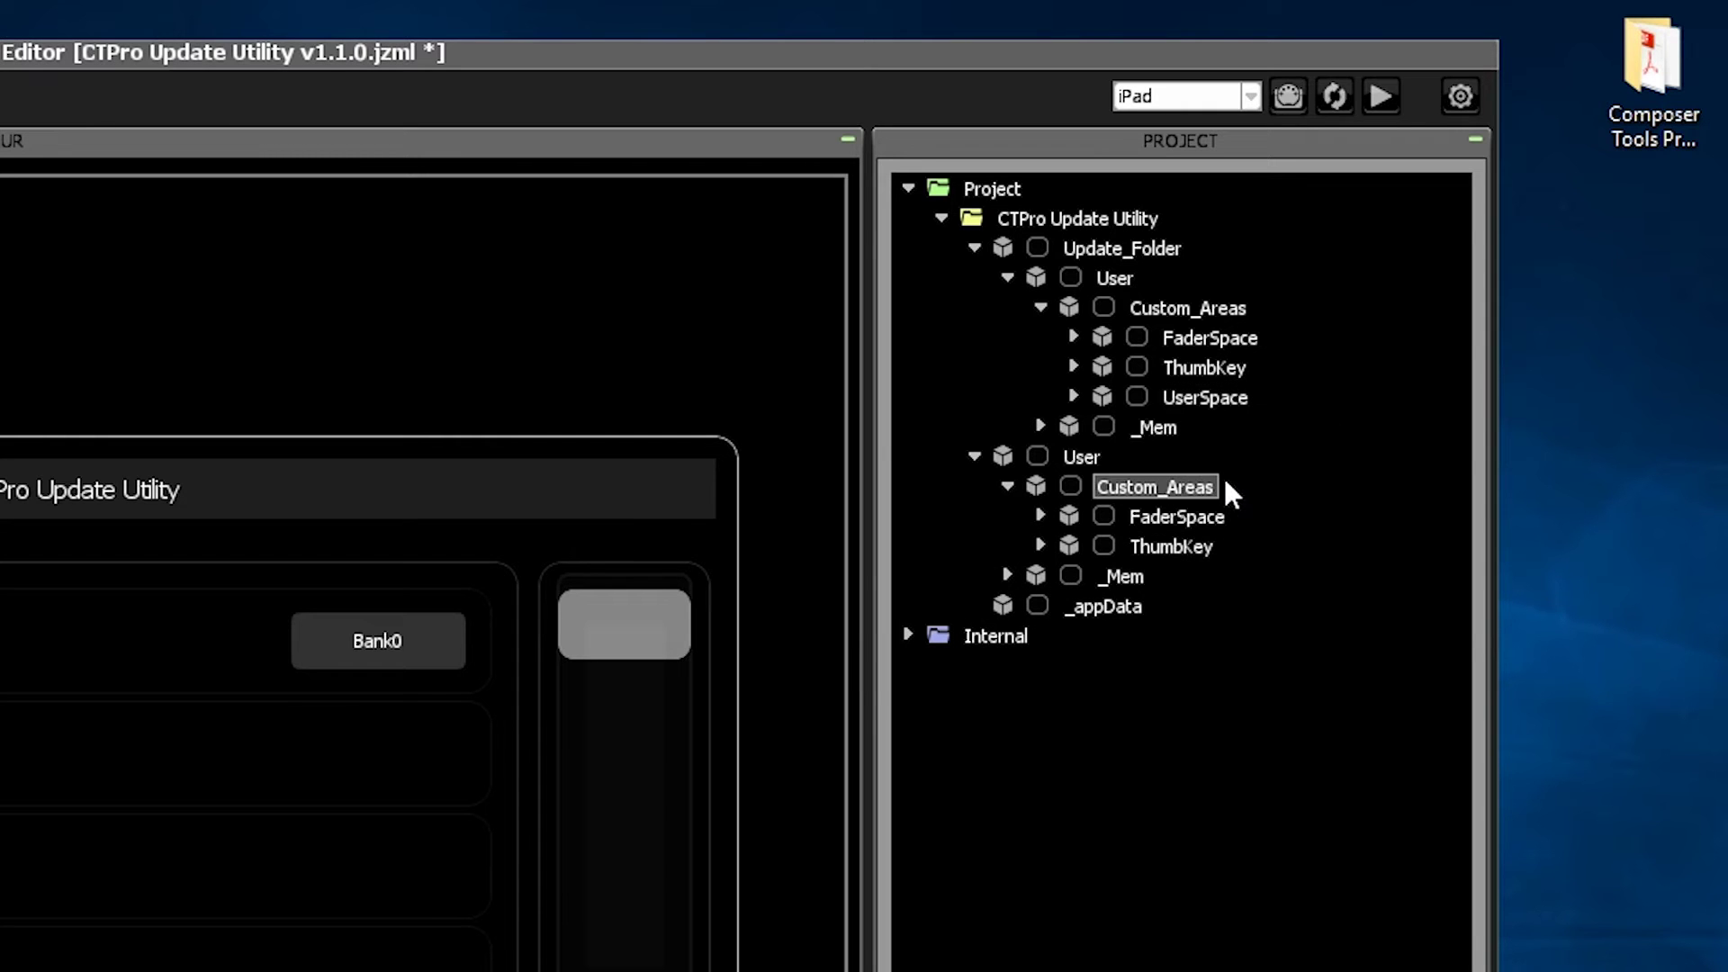
pyautogui.rightClick(1226, 481)
pyautogui.click(1304, 565)
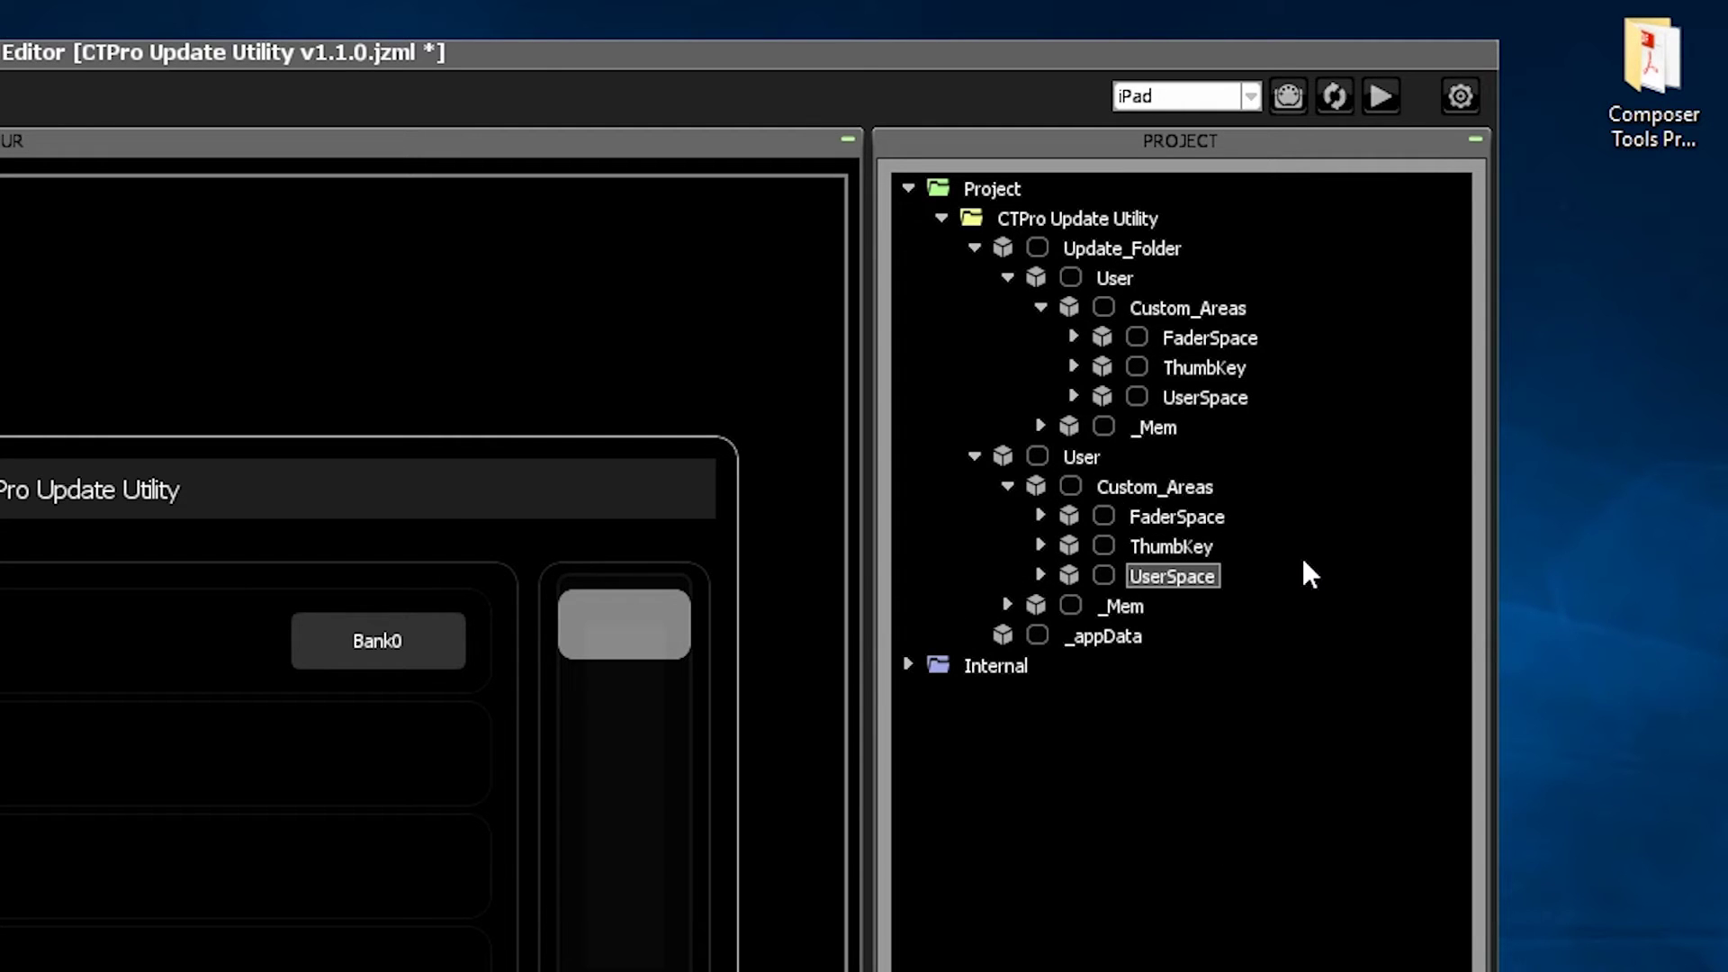
pyautogui.click(975, 458)
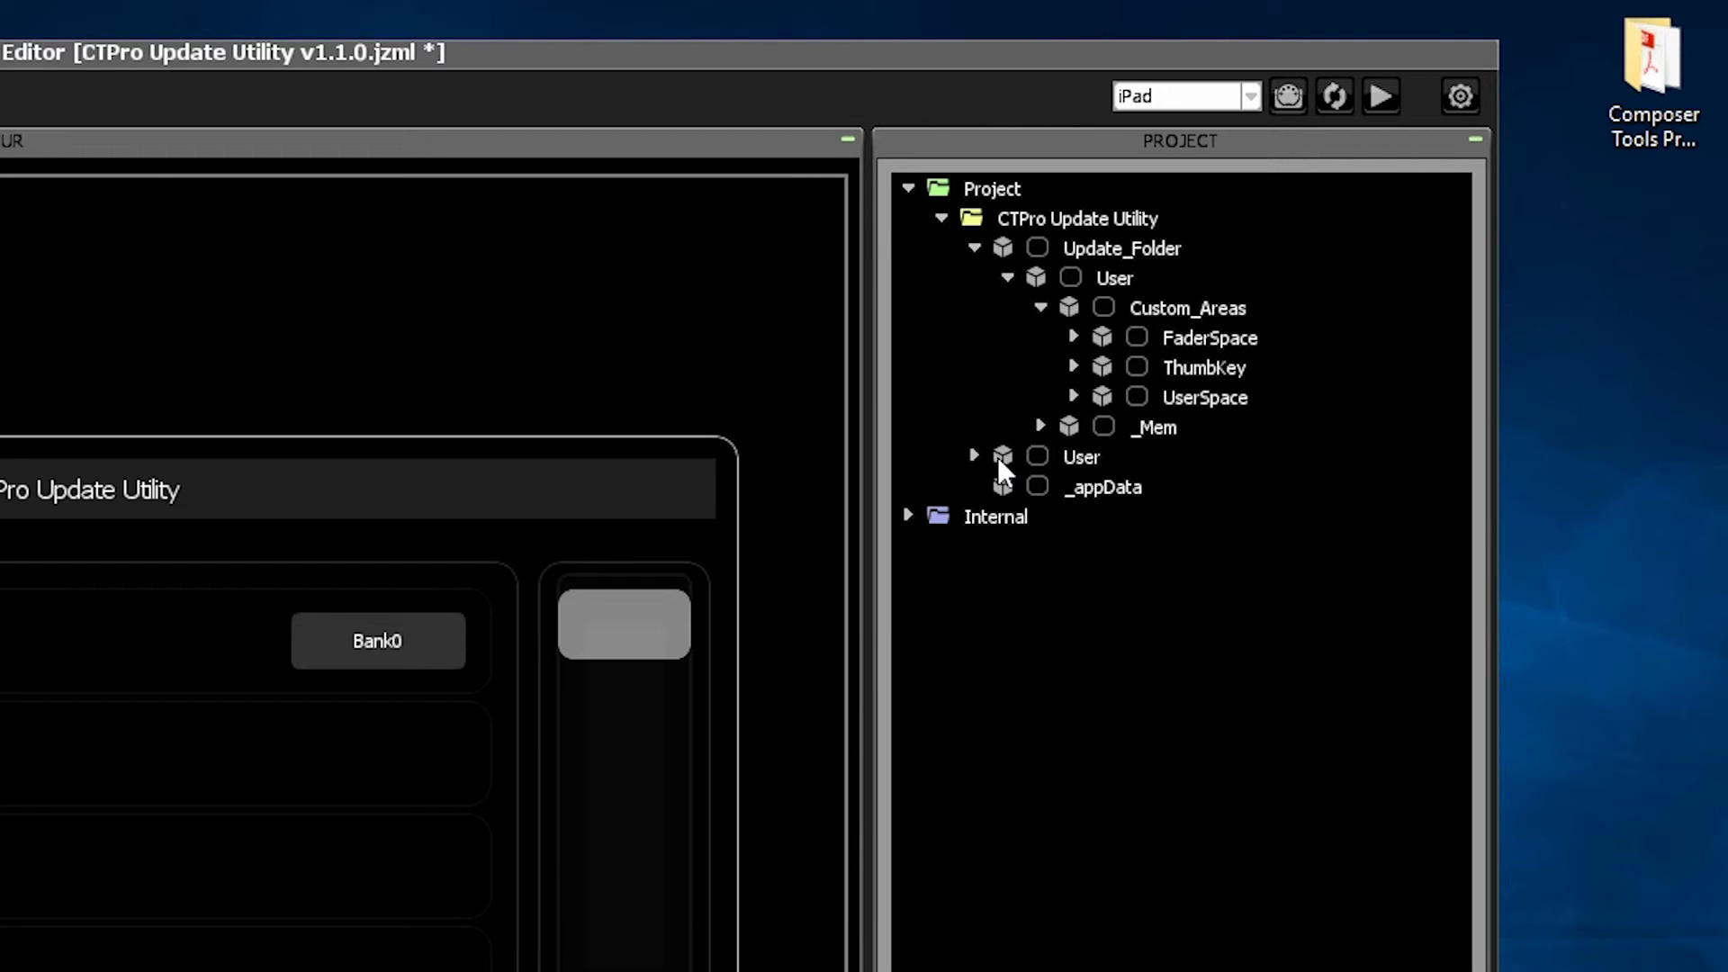
# - Export the updated User module to the desktop as library 'My User Folder - CTPro v1.1.0'
pyautogui.click(1099, 457)
pyautogui.rightClick(1100, 457)
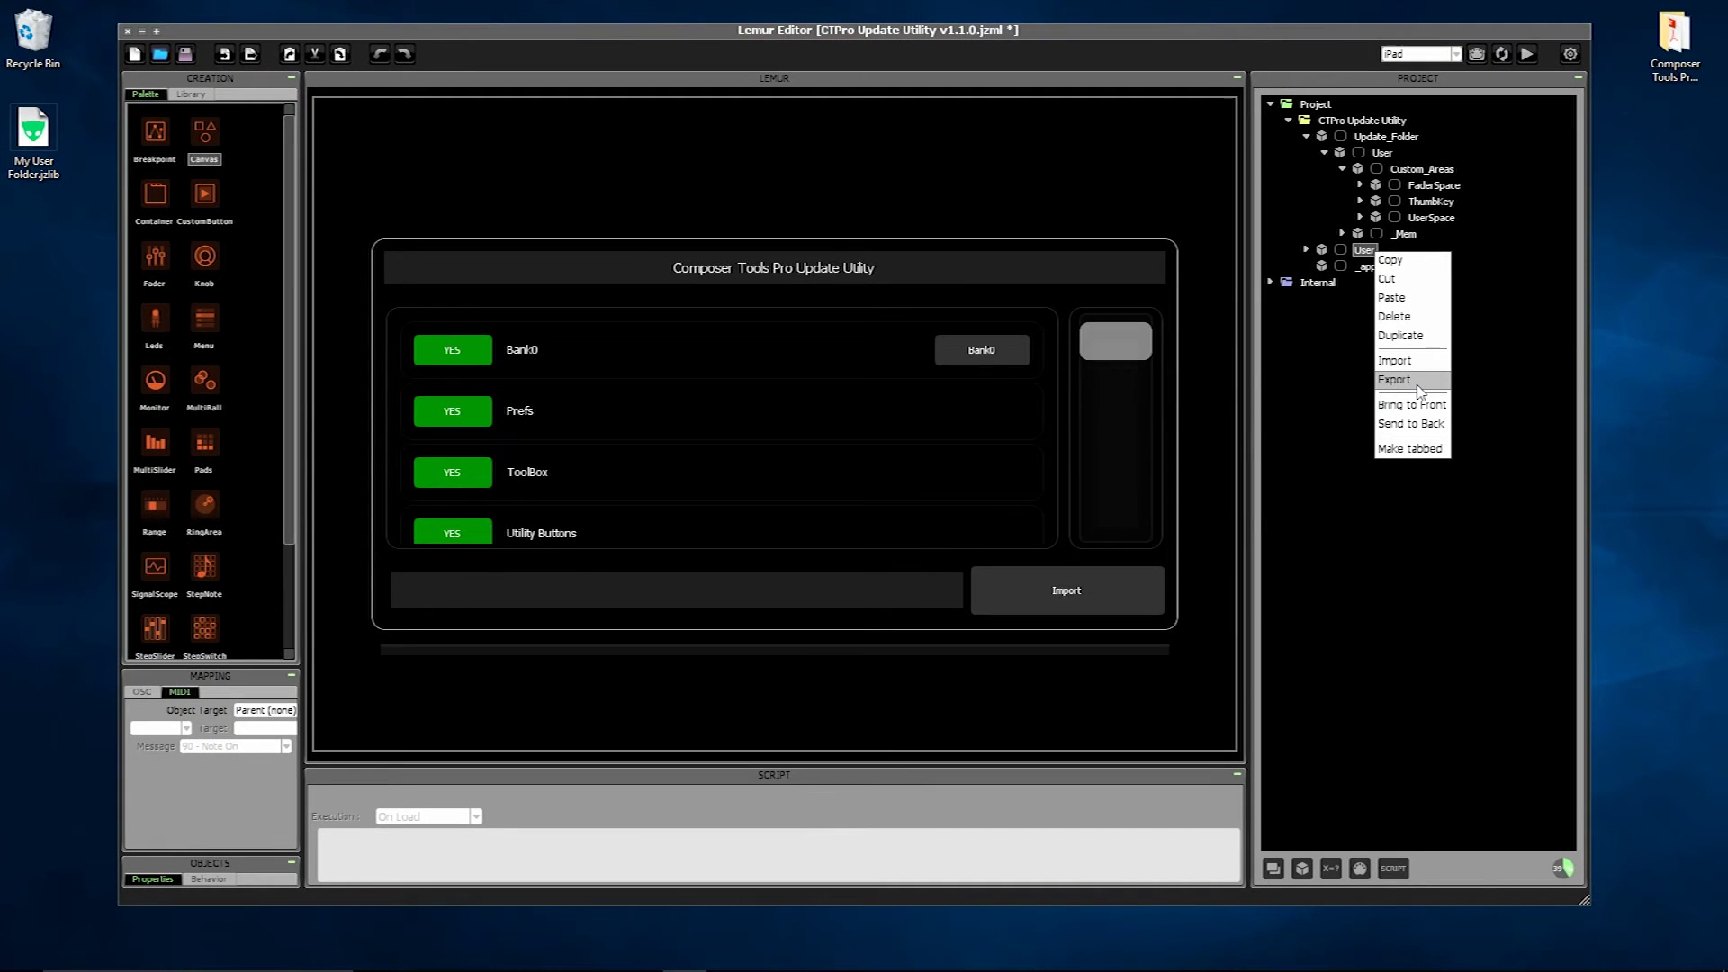
pyautogui.click(1391, 417)
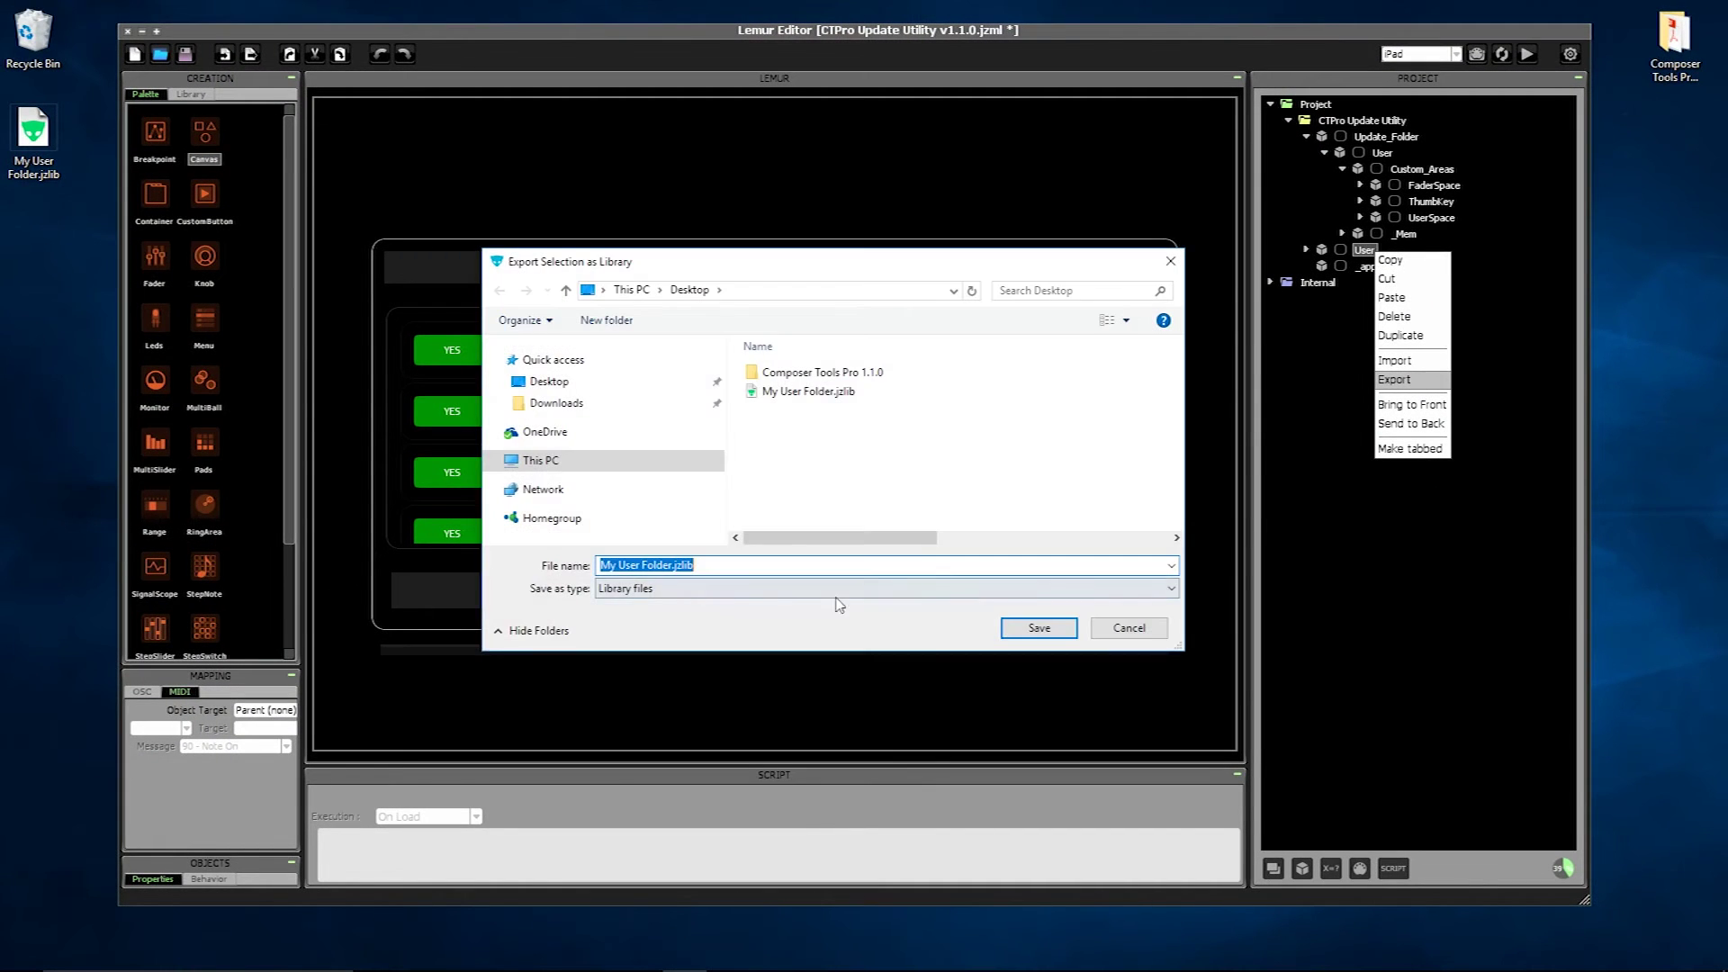
pyautogui.click(670, 565)
pyautogui.write('- ')
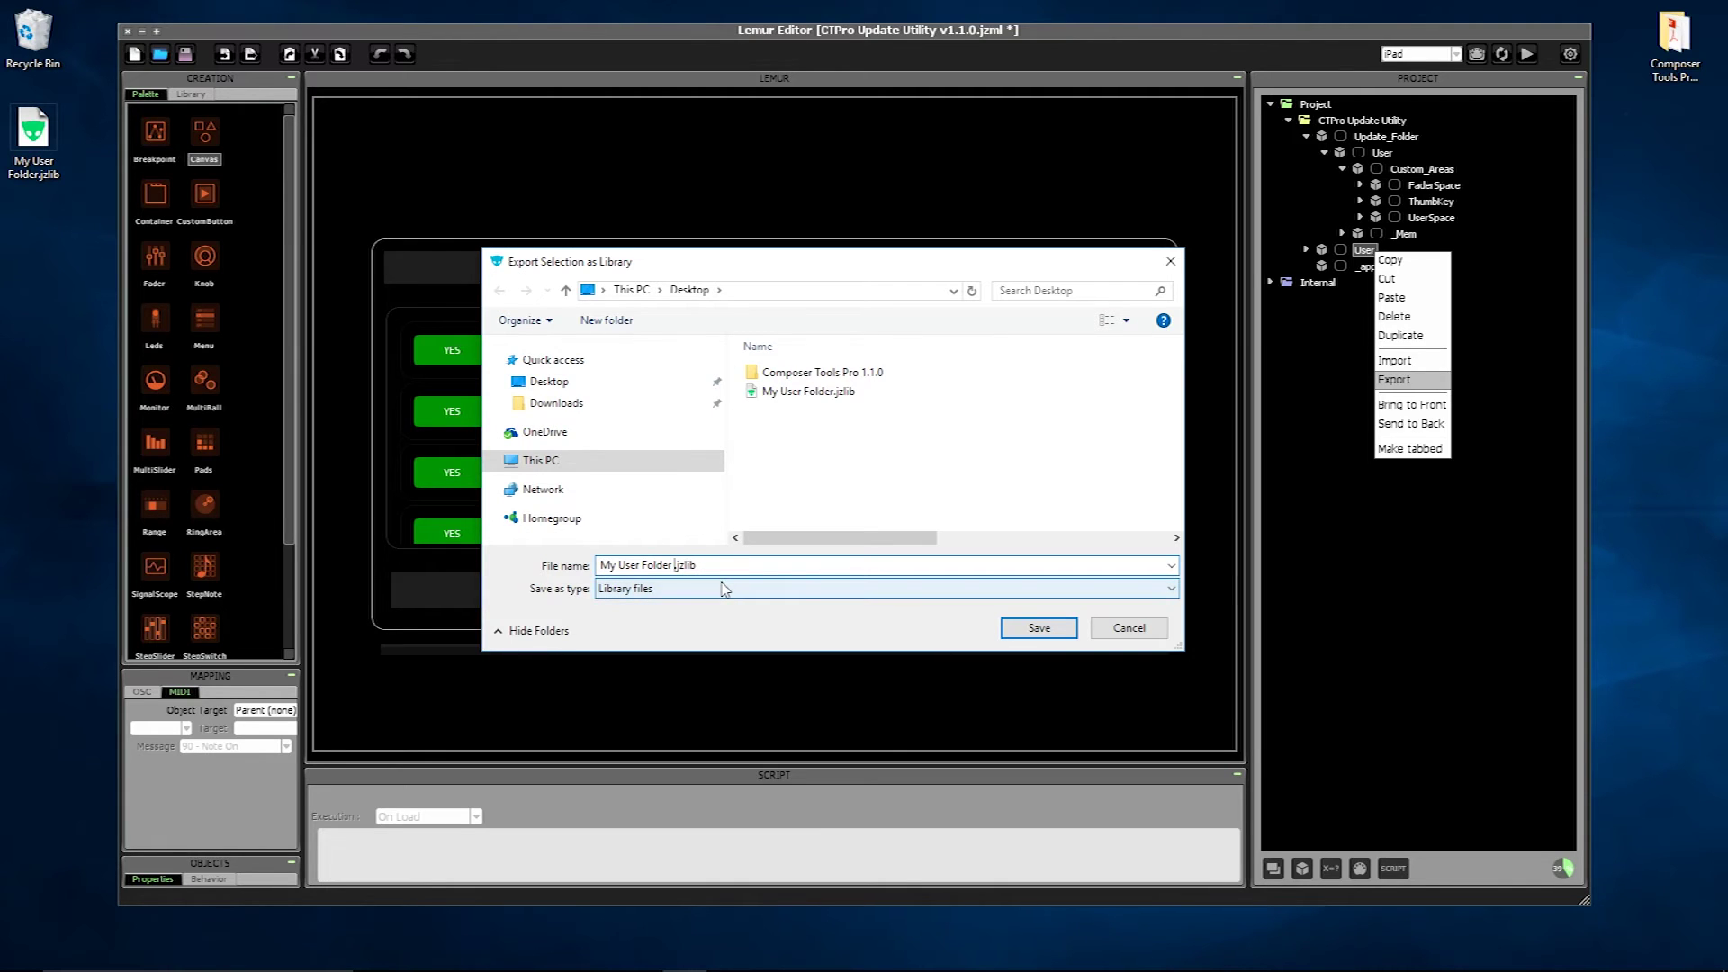
pyautogui.write('CTPro v1.1.0')
pyautogui.press('Return')
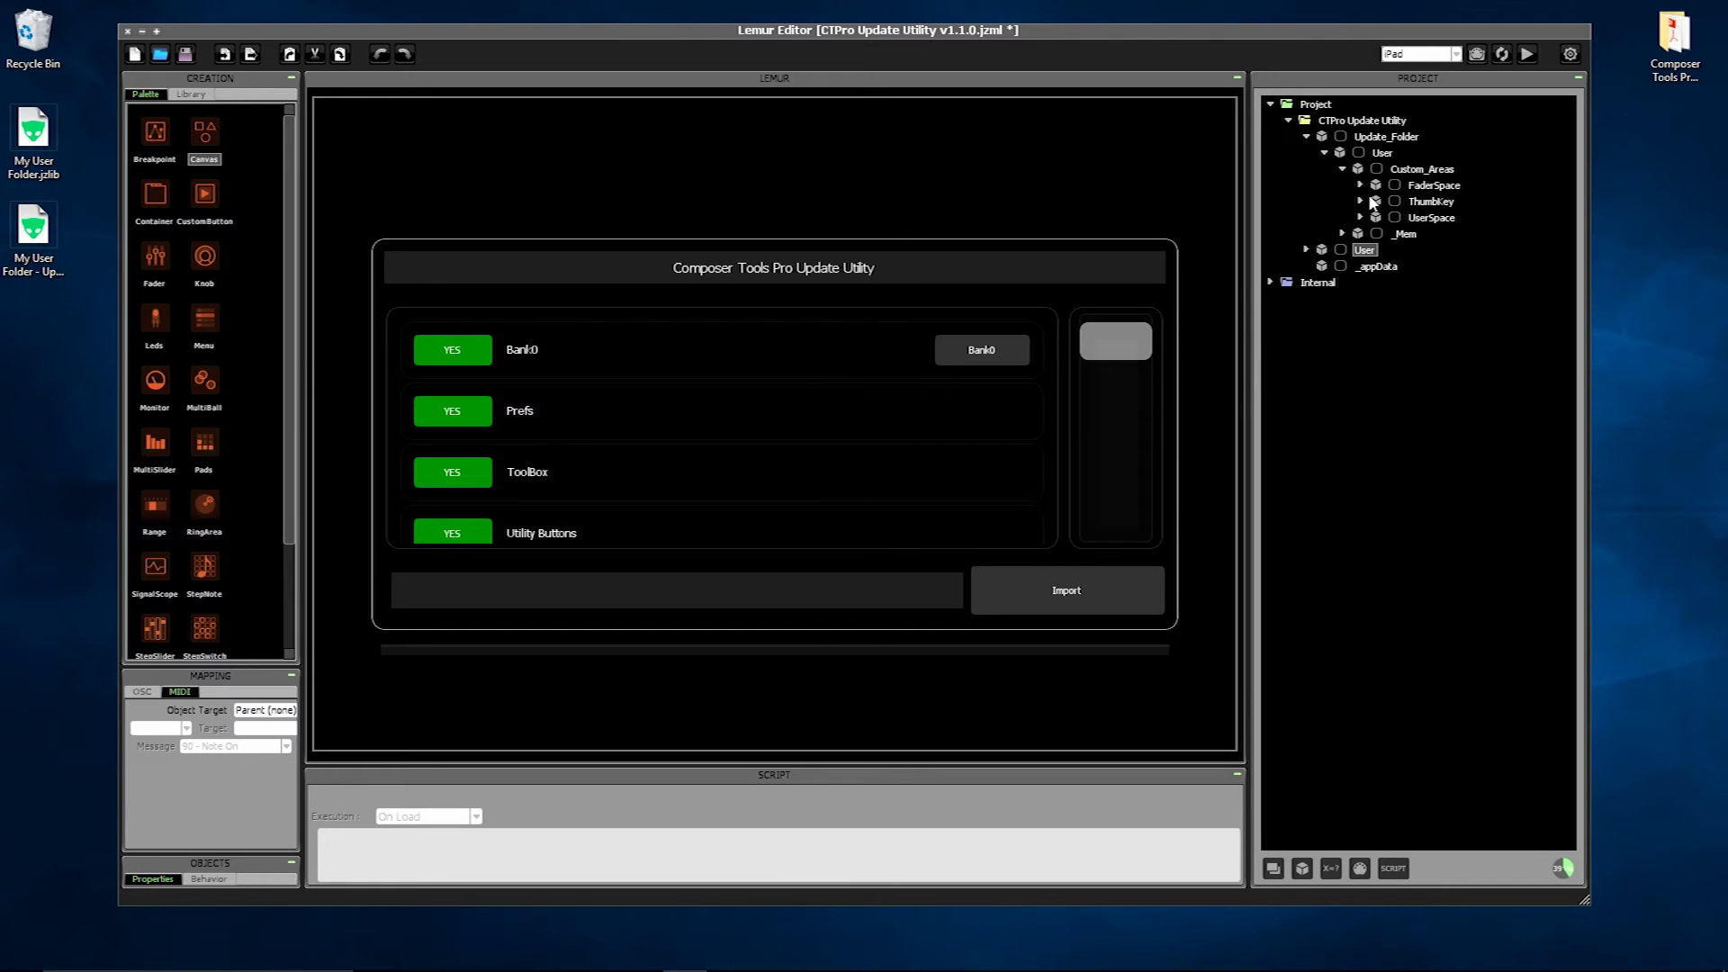
# - Open the Composer Tools Pro v1.1.0 project and delete its old User module
pyautogui.doubleClick(1674, 41)
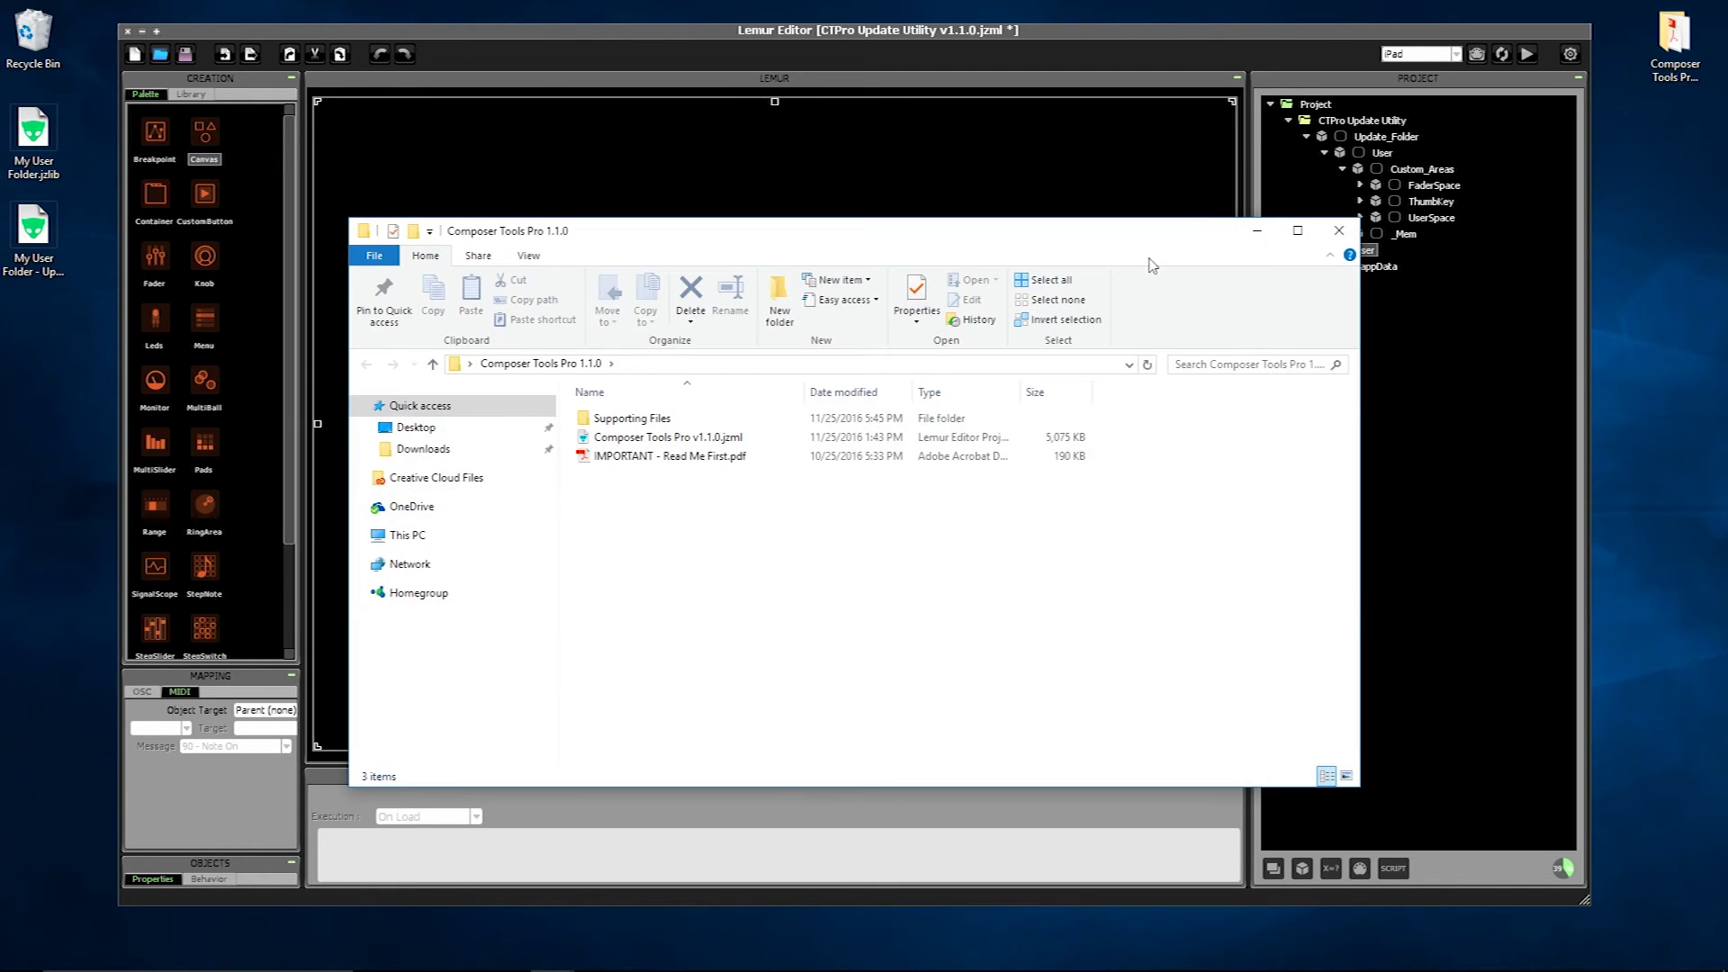
pyautogui.doubleClick(691, 436)
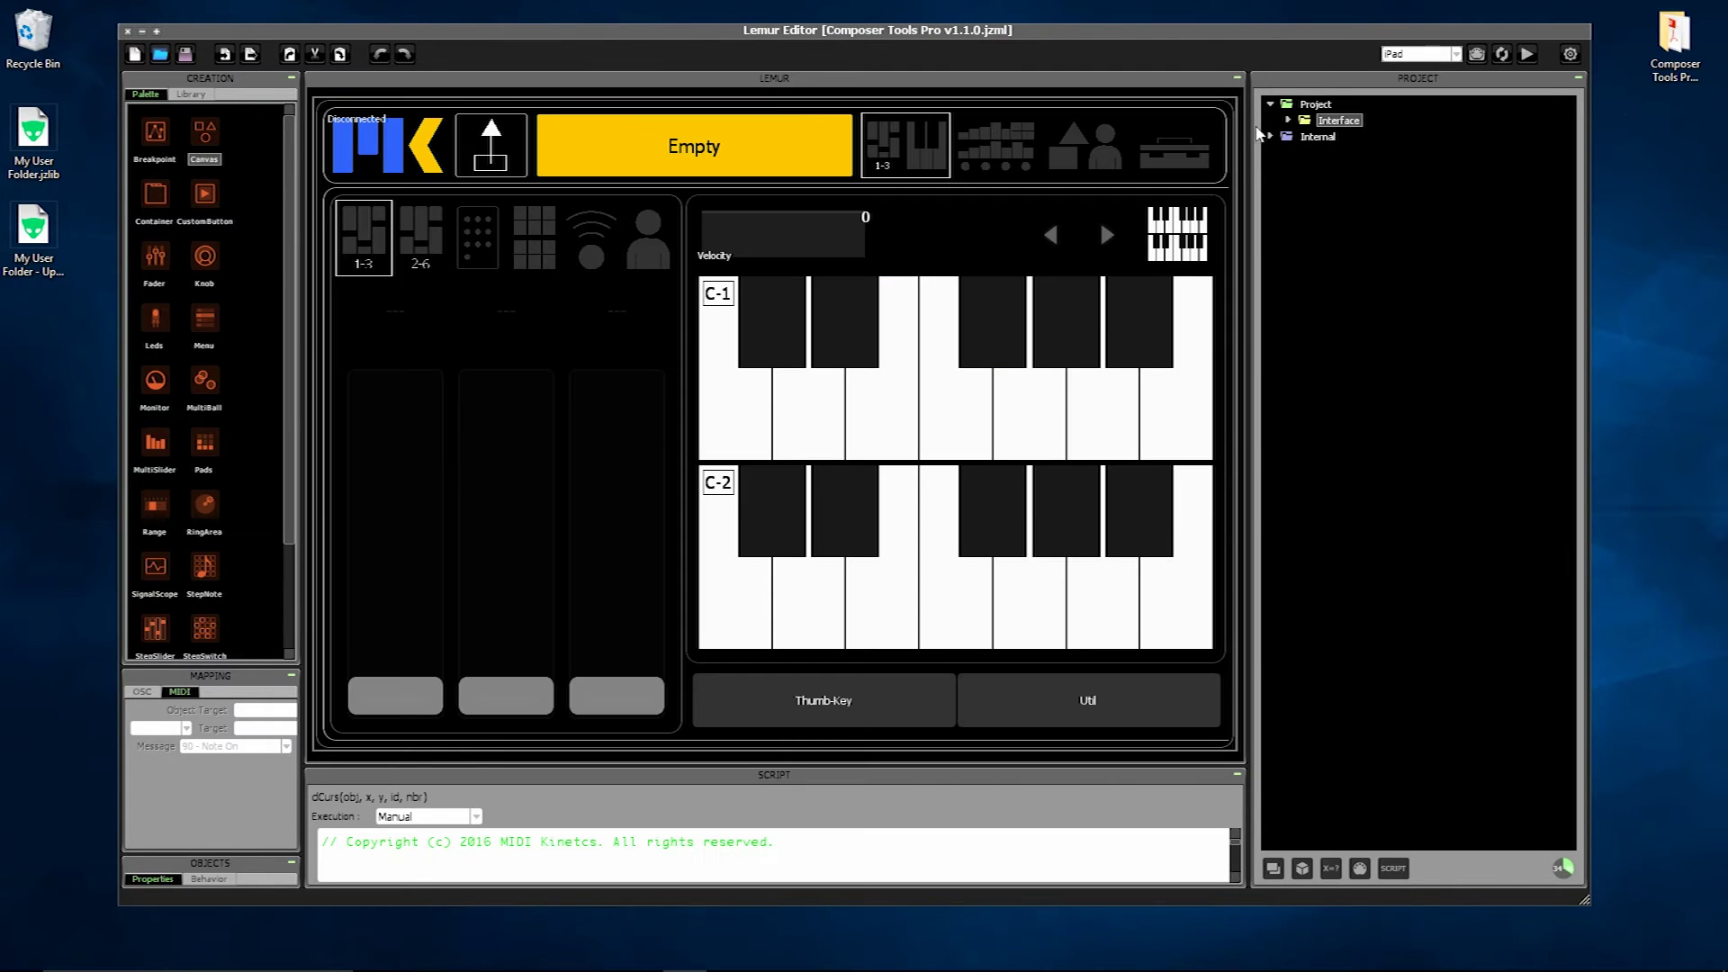
pyautogui.click(1289, 120)
pyautogui.click(1306, 137)
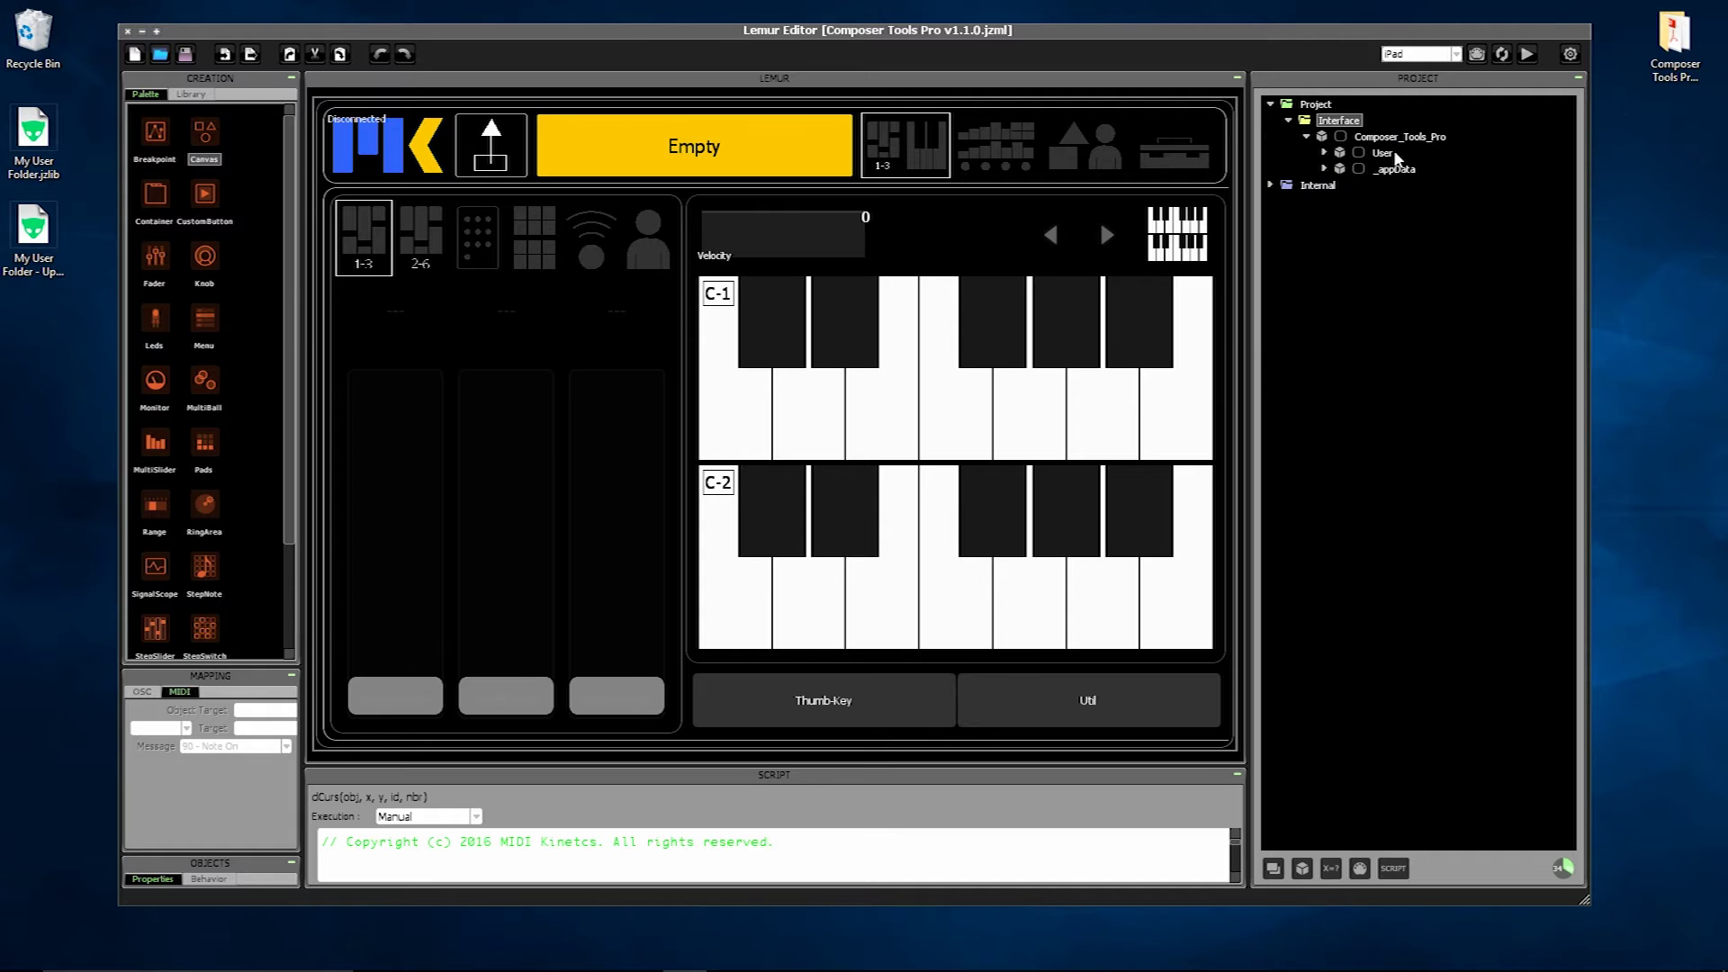
pyautogui.rightClick(1386, 153)
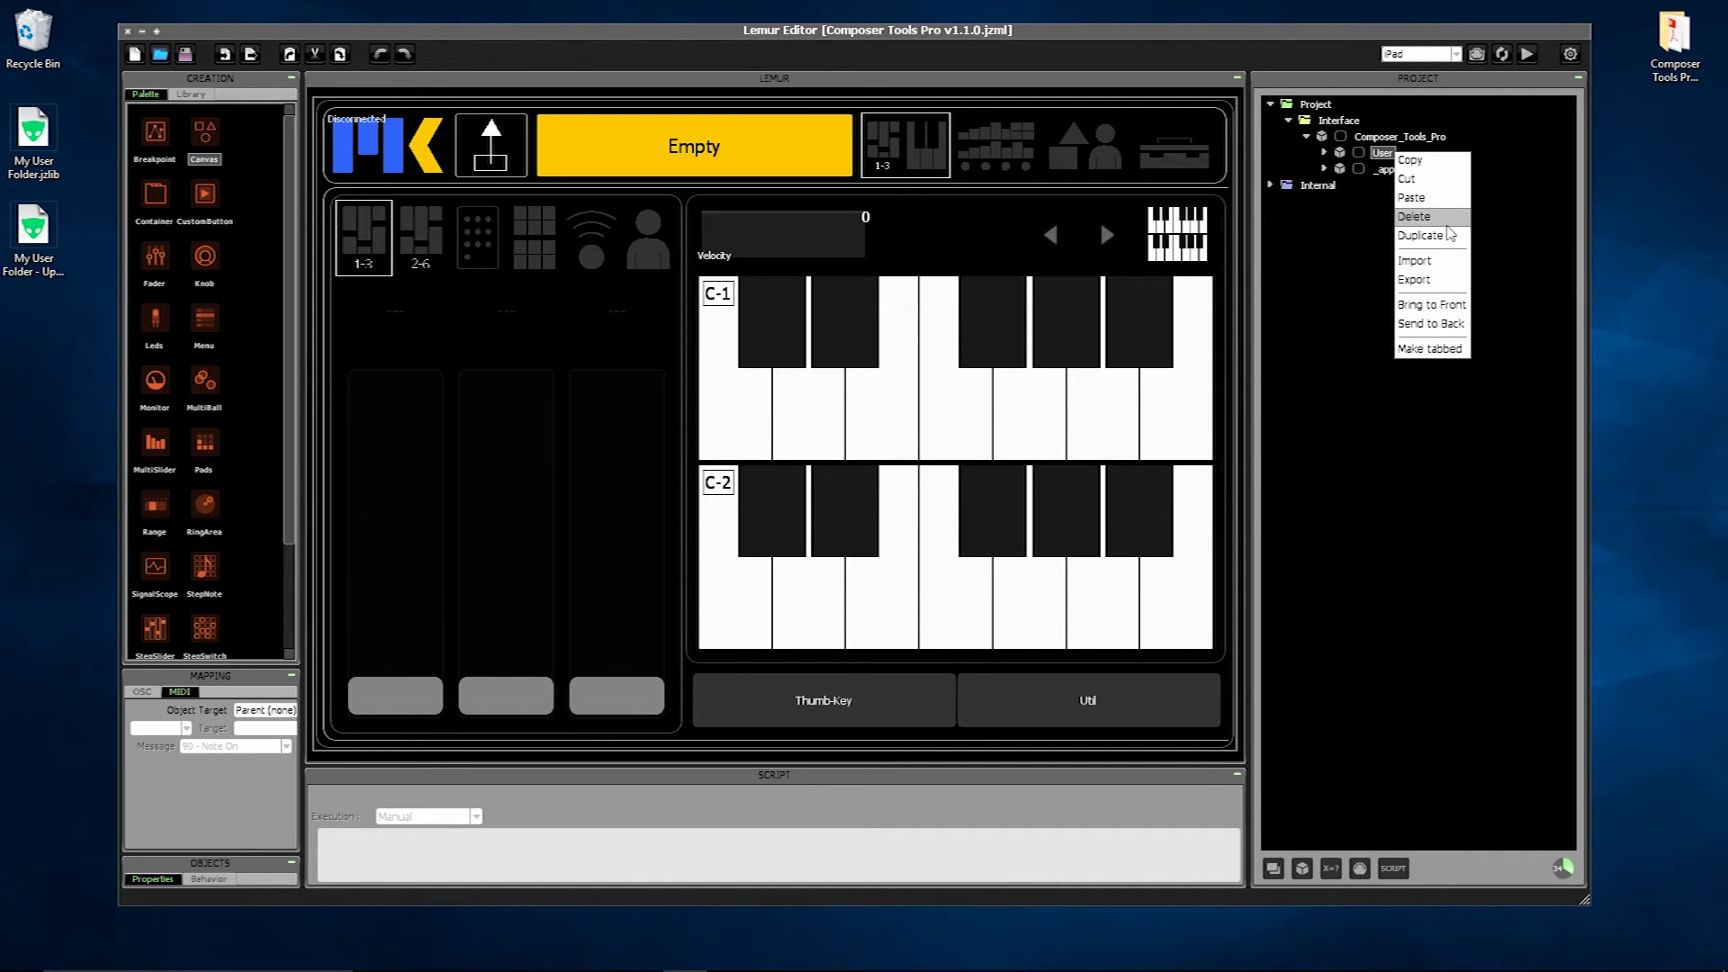
pyautogui.click(1446, 223)
# - Import My User Folder - Updated.jzlib into Composer_Tools_Pro
pyautogui.rightClick(1400, 140)
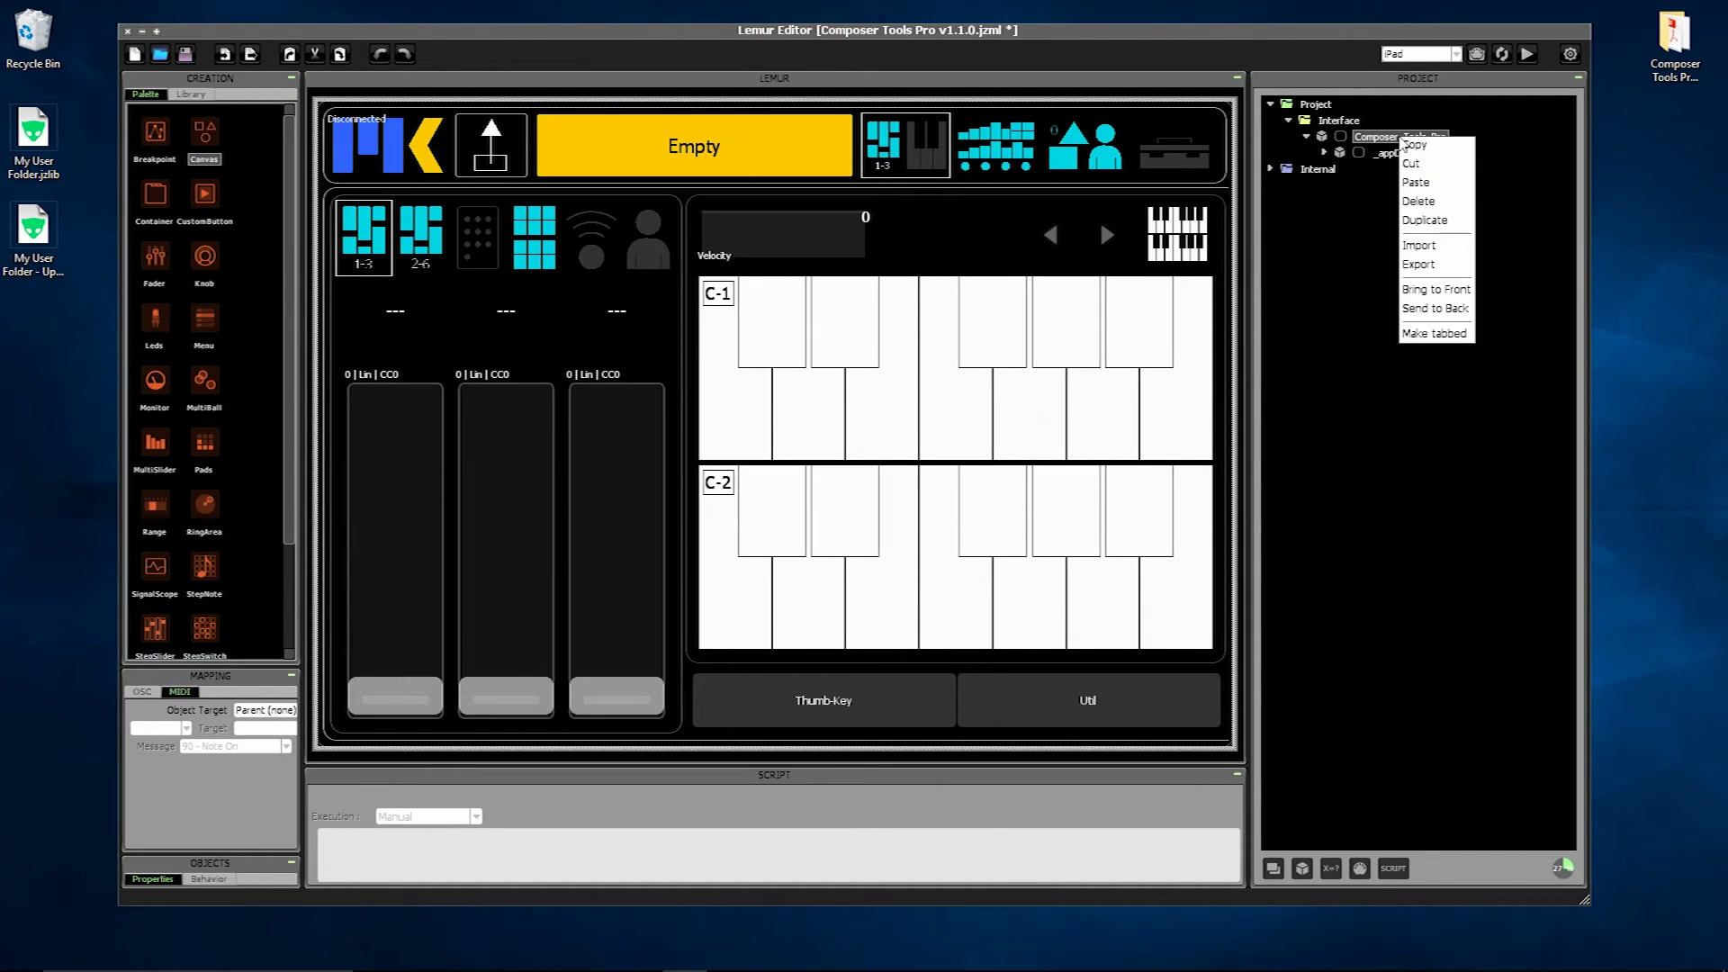
pyautogui.click(1419, 245)
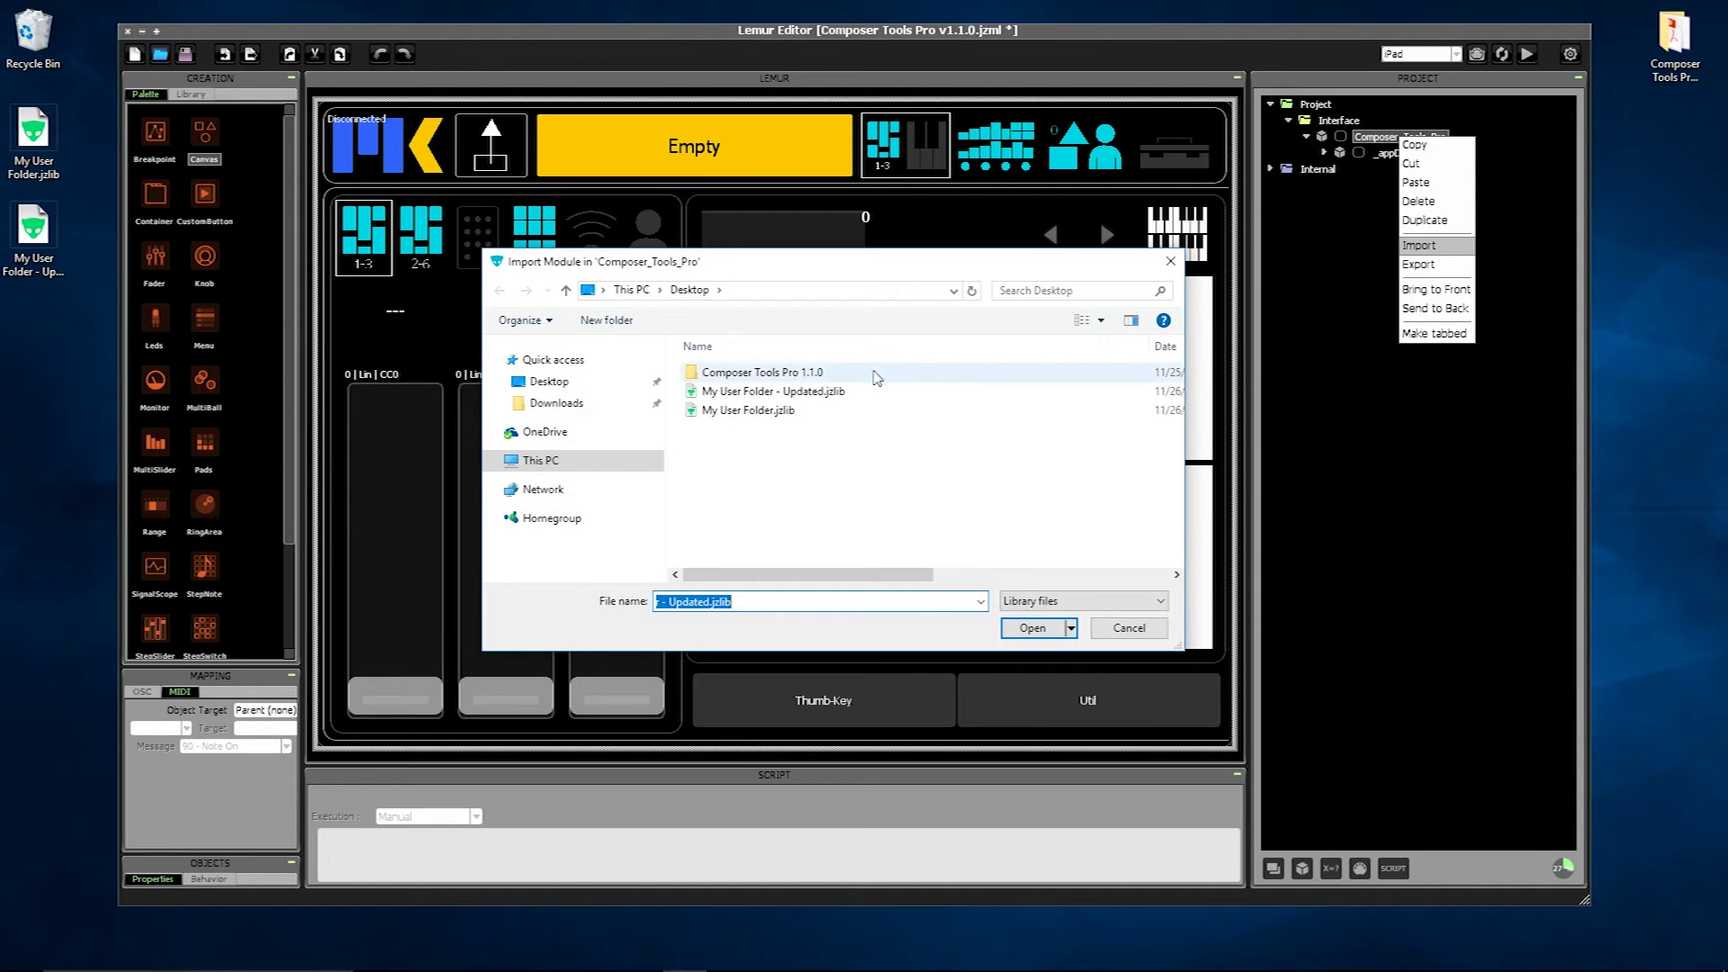
pyautogui.click(835, 393)
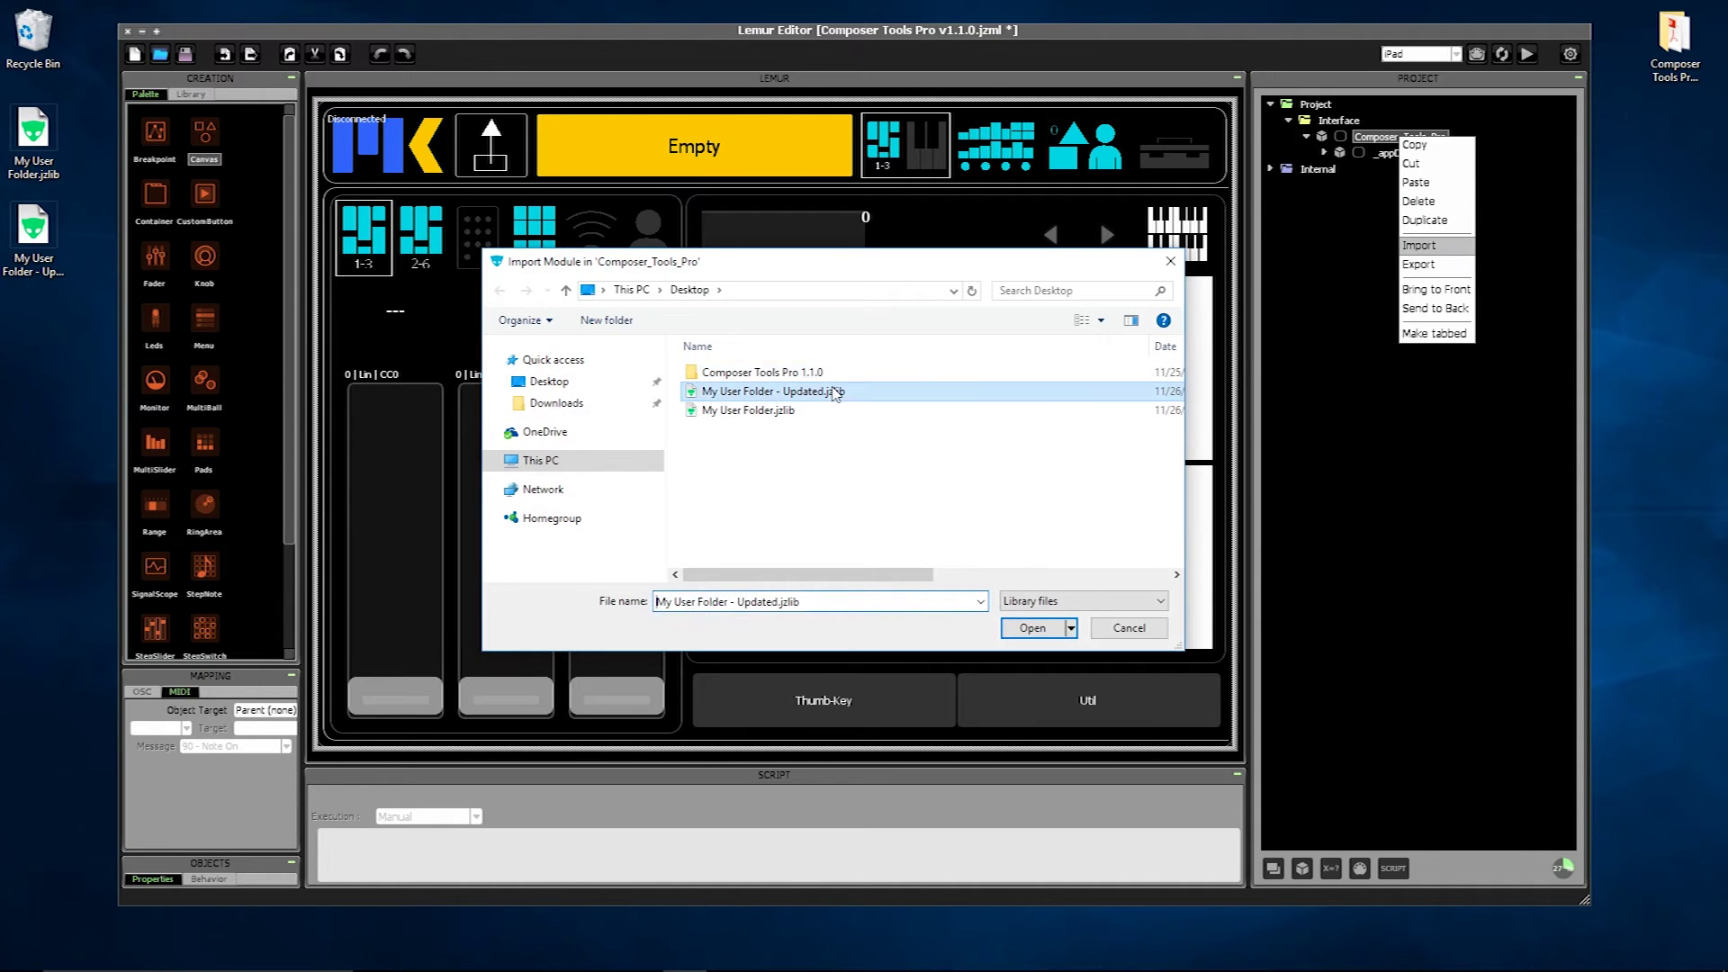
pyautogui.click(1032, 627)
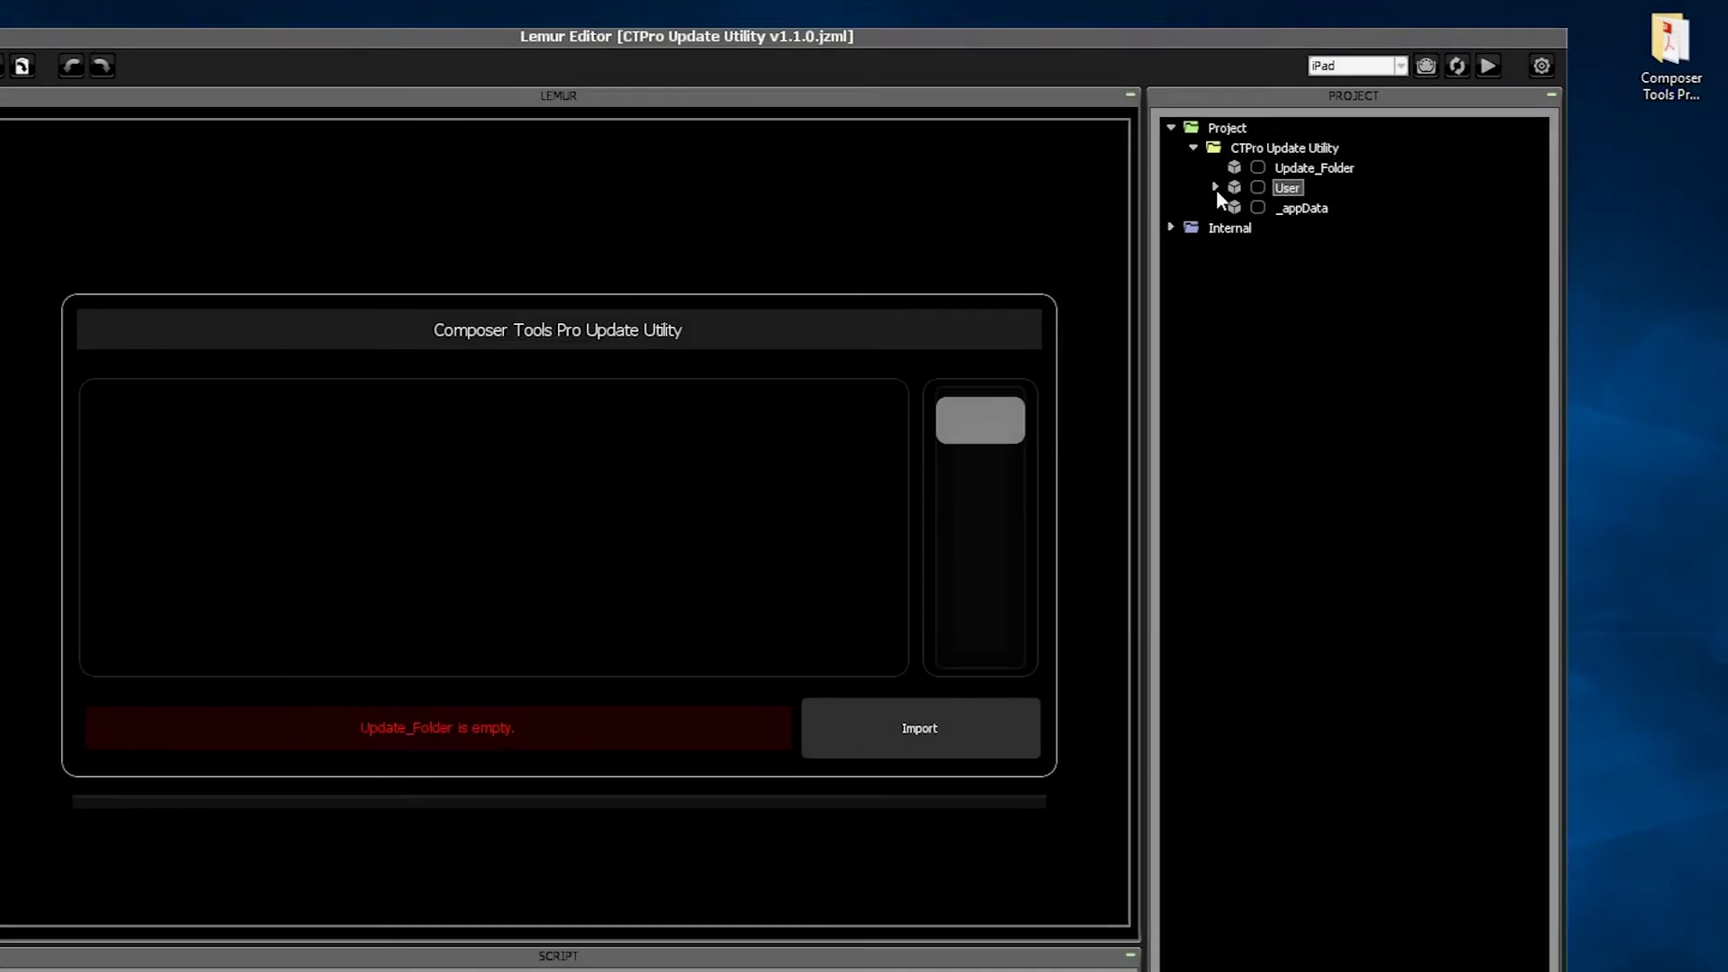
# - Expand User > _Mem > Banks and check the Bank0 entry
pyautogui.click(1306, 152)
pyautogui.click(1079, 304)
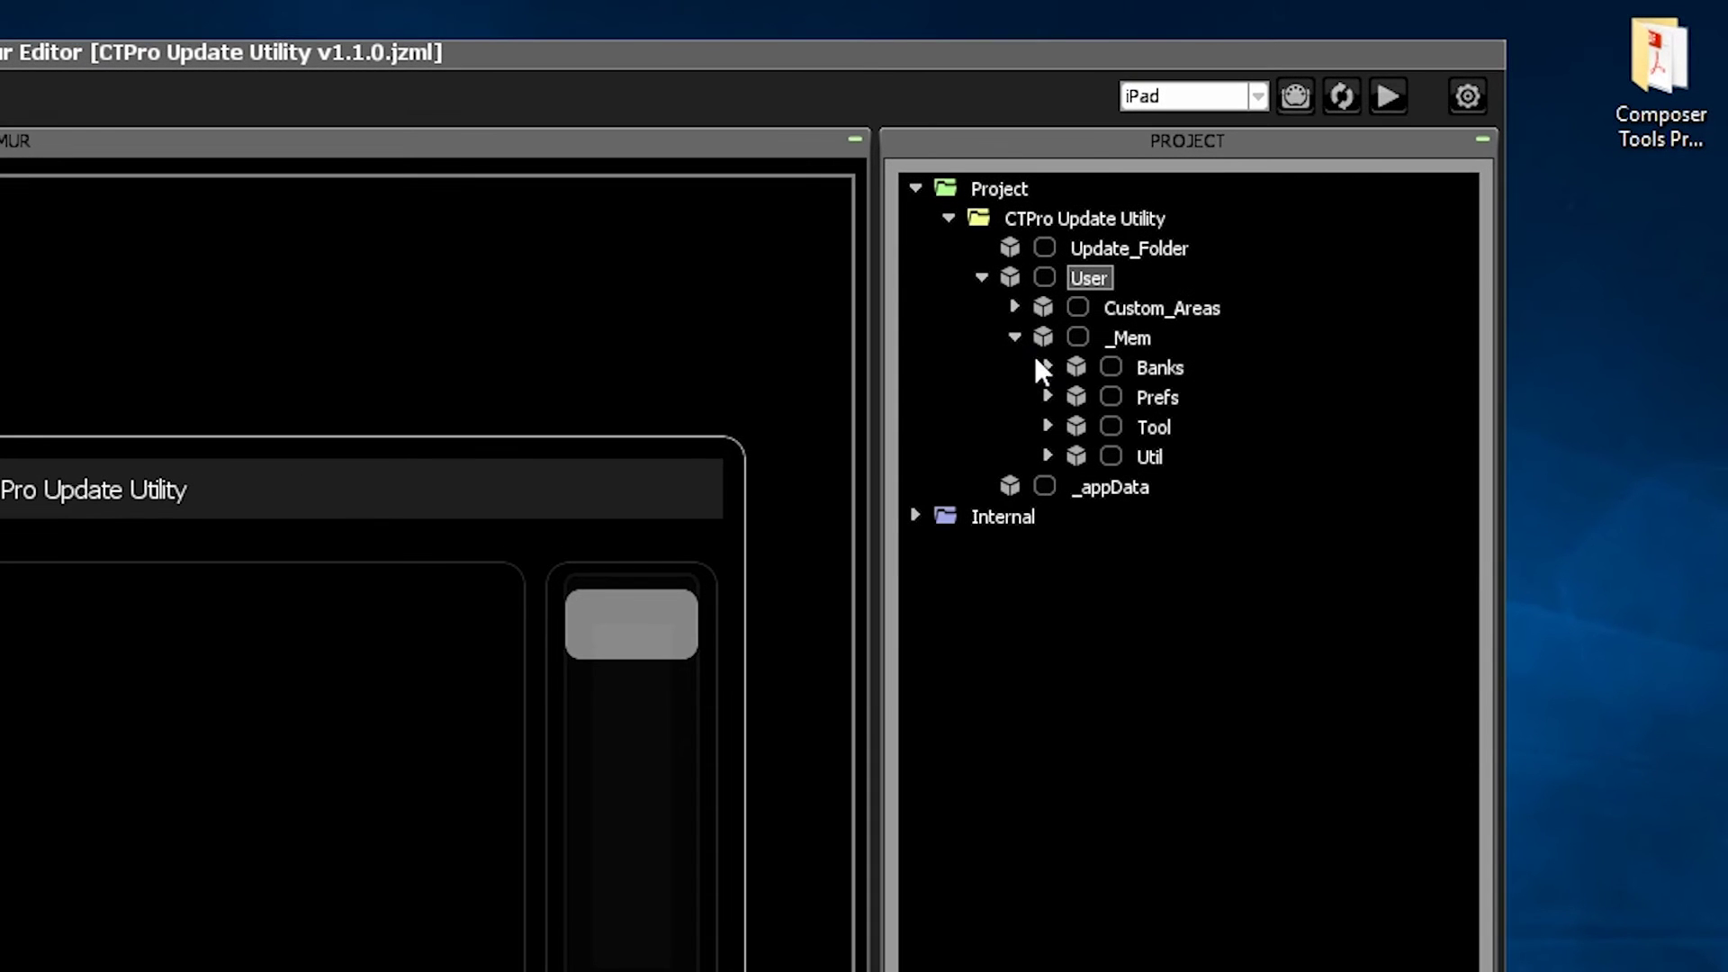
pyautogui.click(1109, 331)
pyautogui.click(1204, 401)
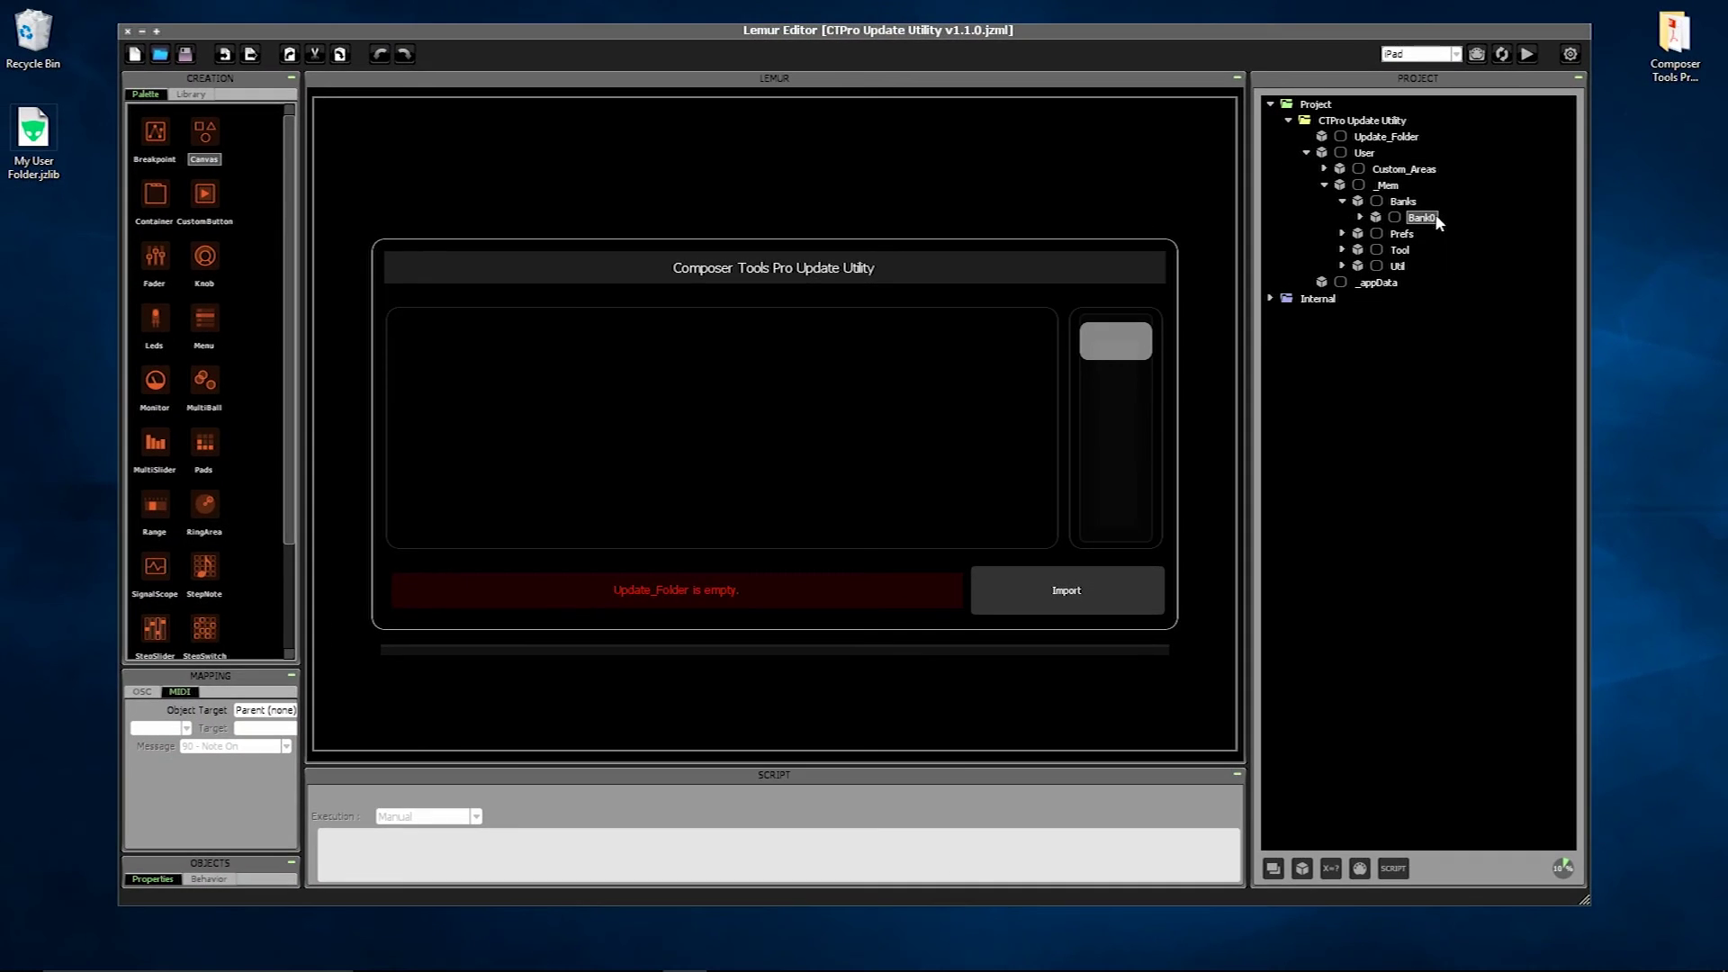
# - Import the old My User Folder.jzlib into Update_Folder
pyautogui.rightClick(1387, 138)
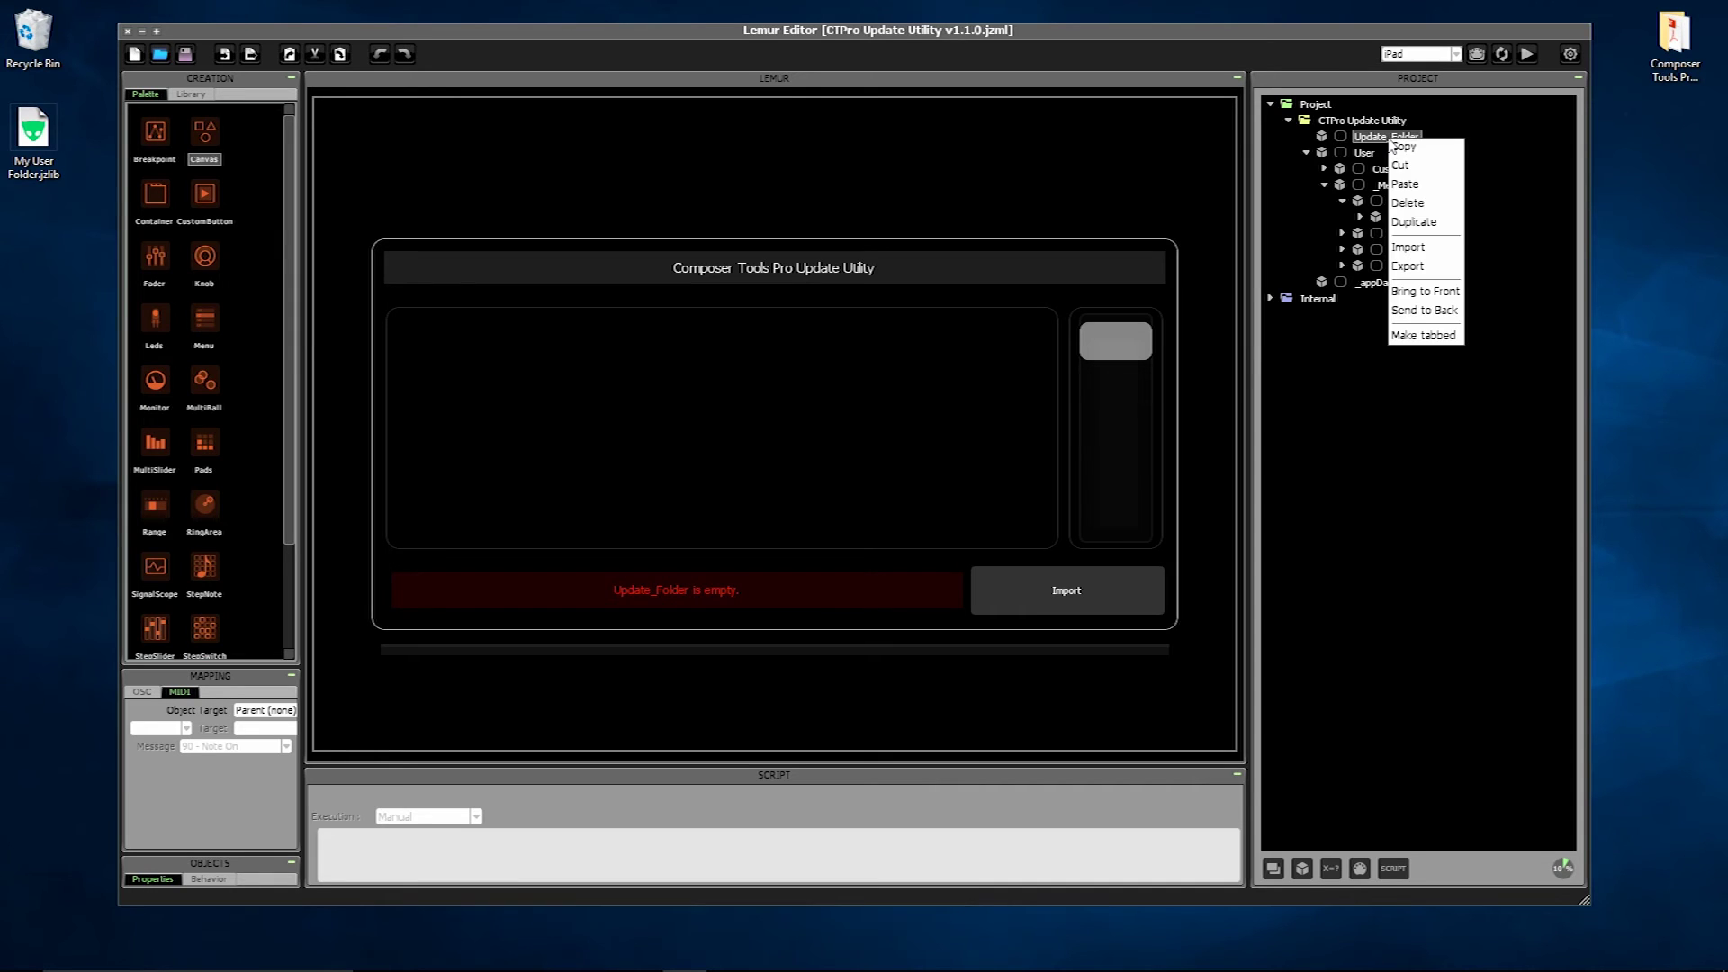
pyautogui.click(1443, 249)
pyautogui.click(754, 393)
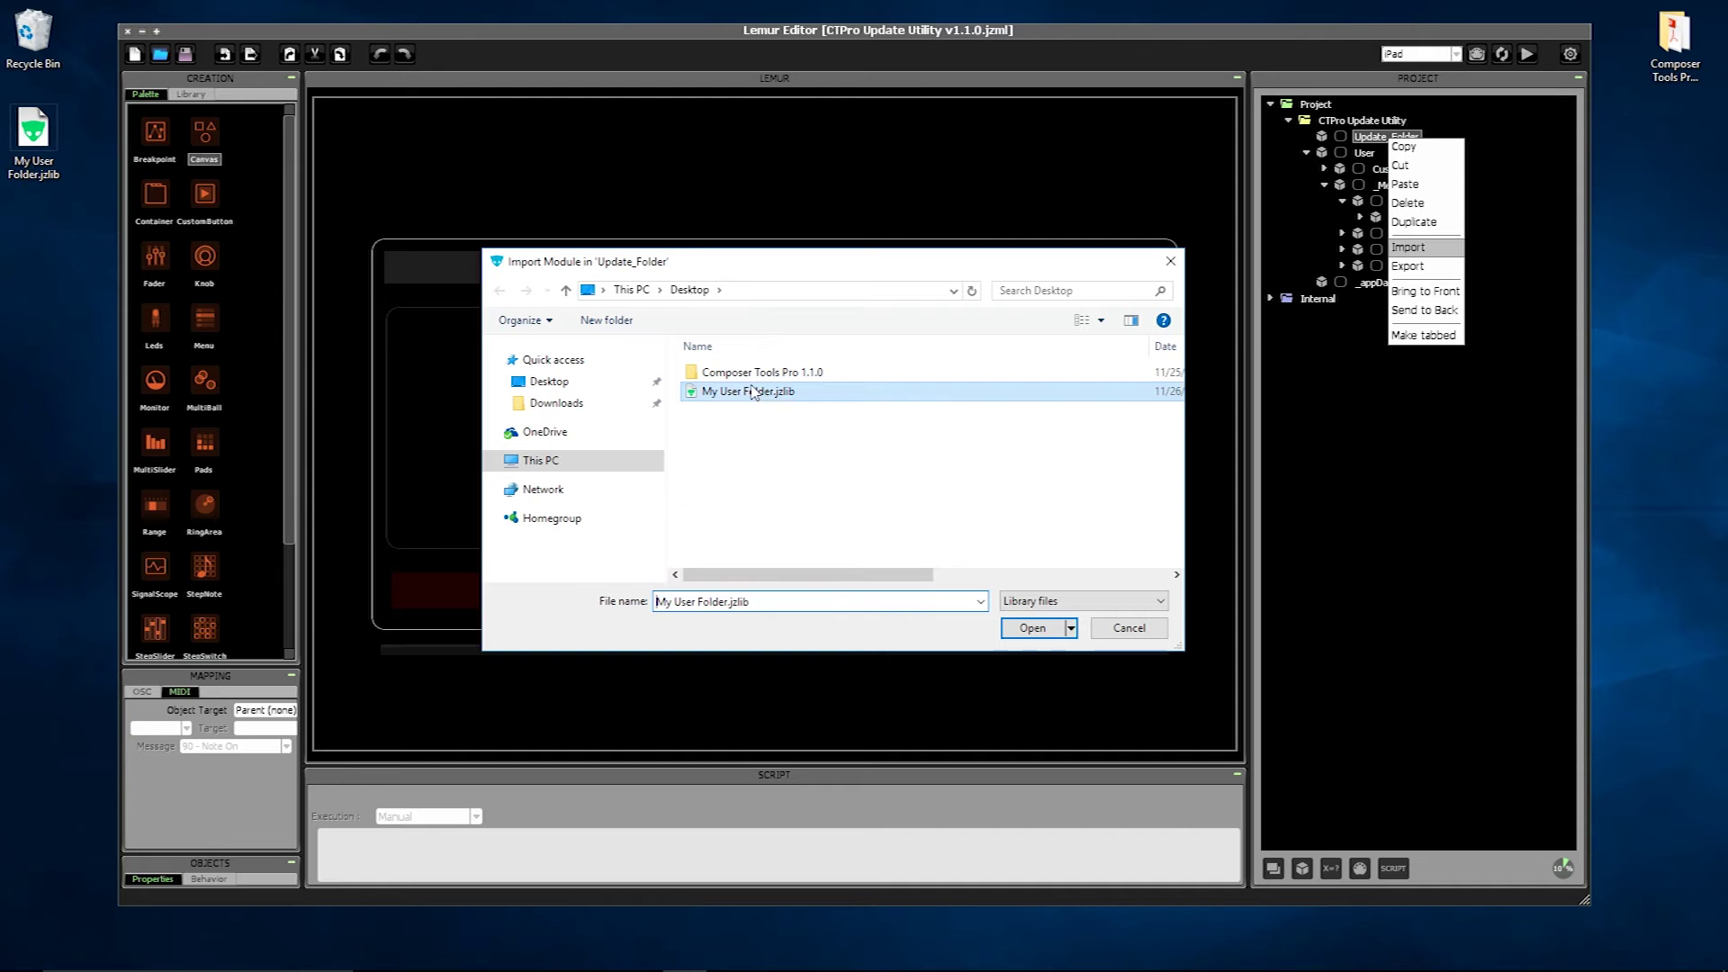
pyautogui.click(1043, 629)
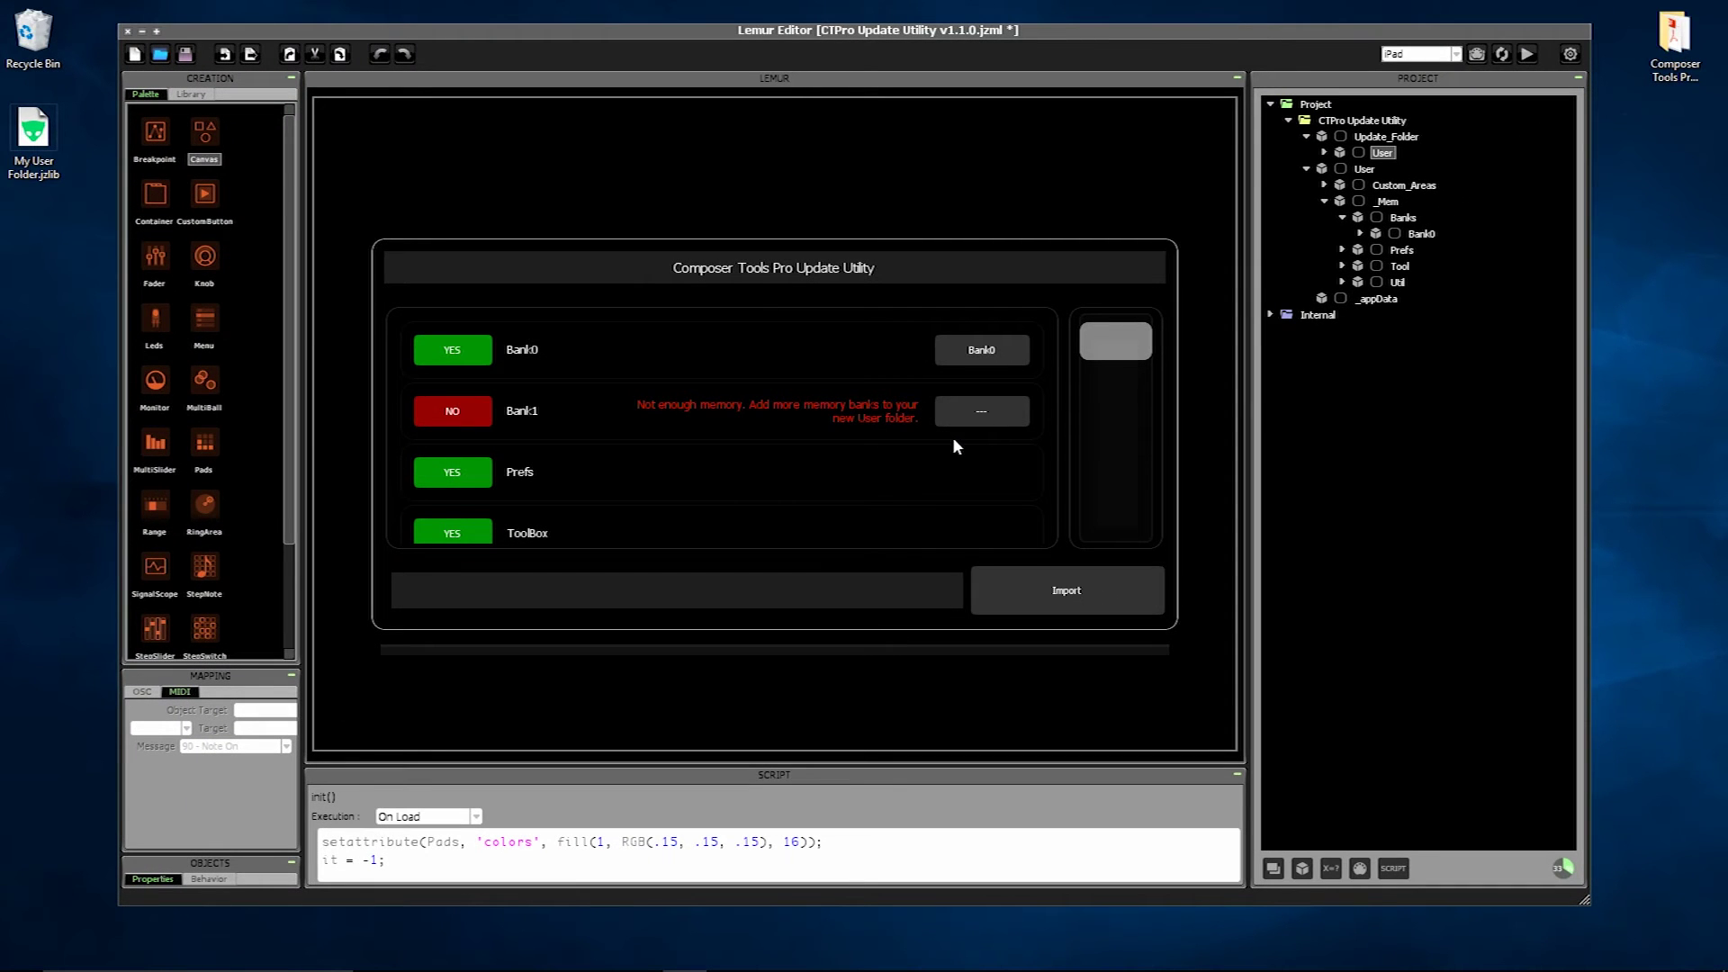
# - Import CTPro Memory Bank v1.1.0.jzlib from Supporting Files into Banks, then run the conversion
pyautogui.rightClick(1402, 218)
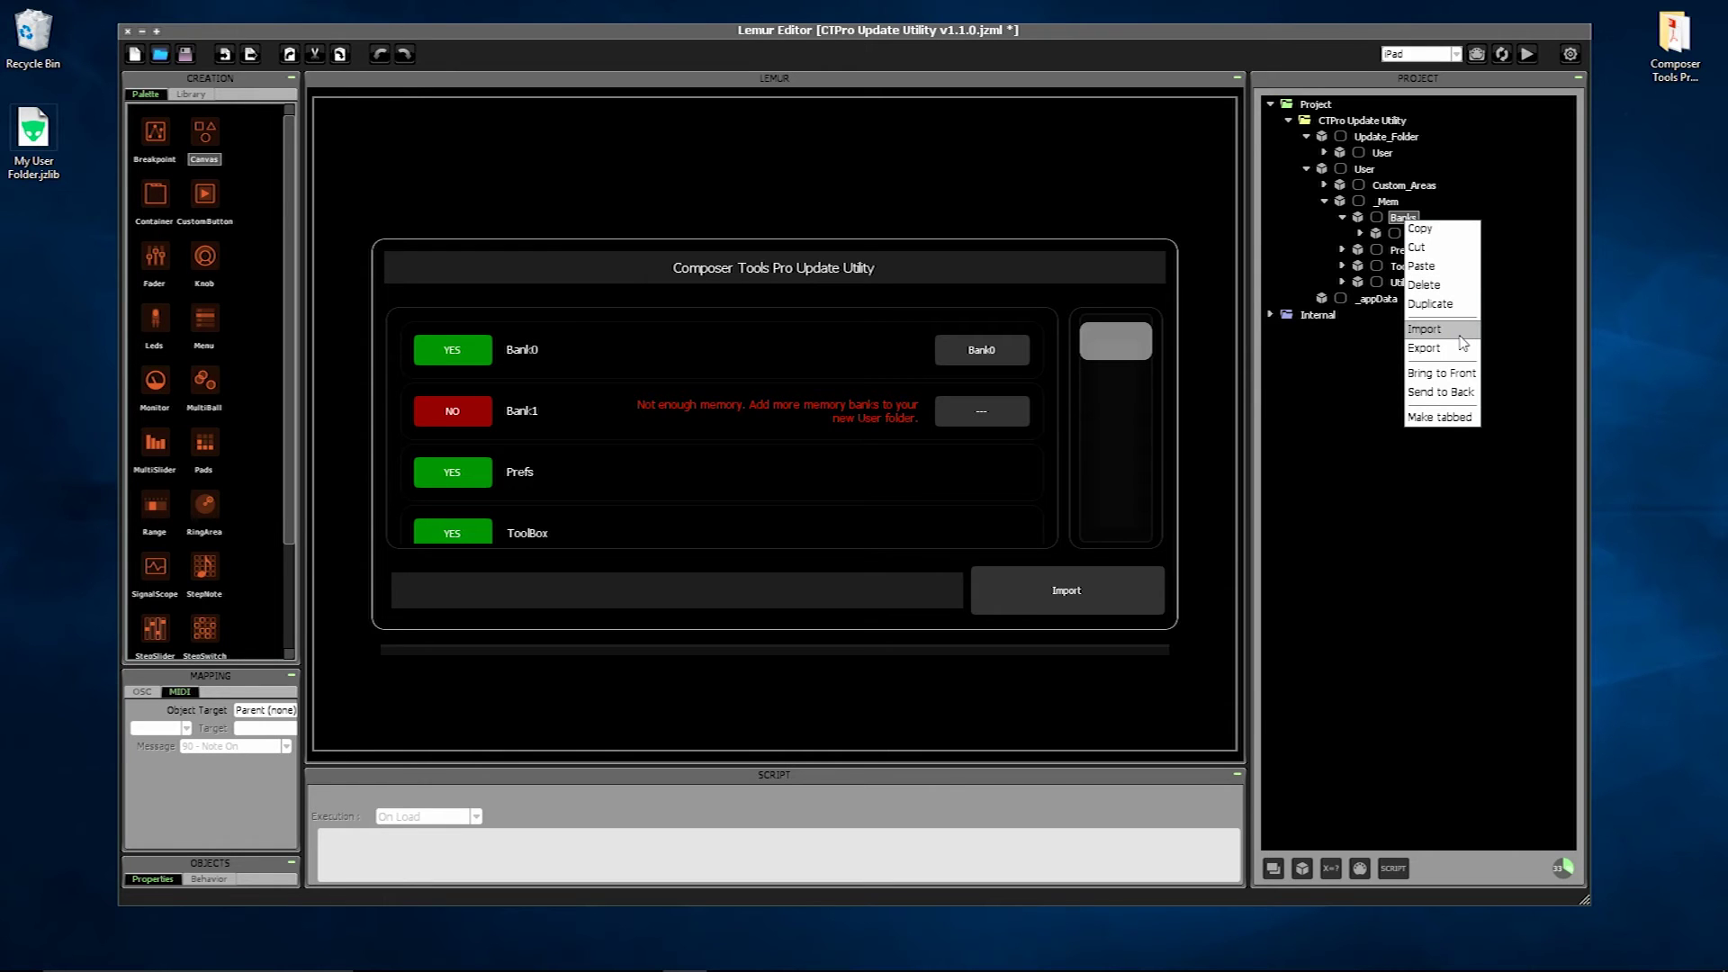
pyautogui.click(1458, 330)
pyautogui.doubleClick(977, 378)
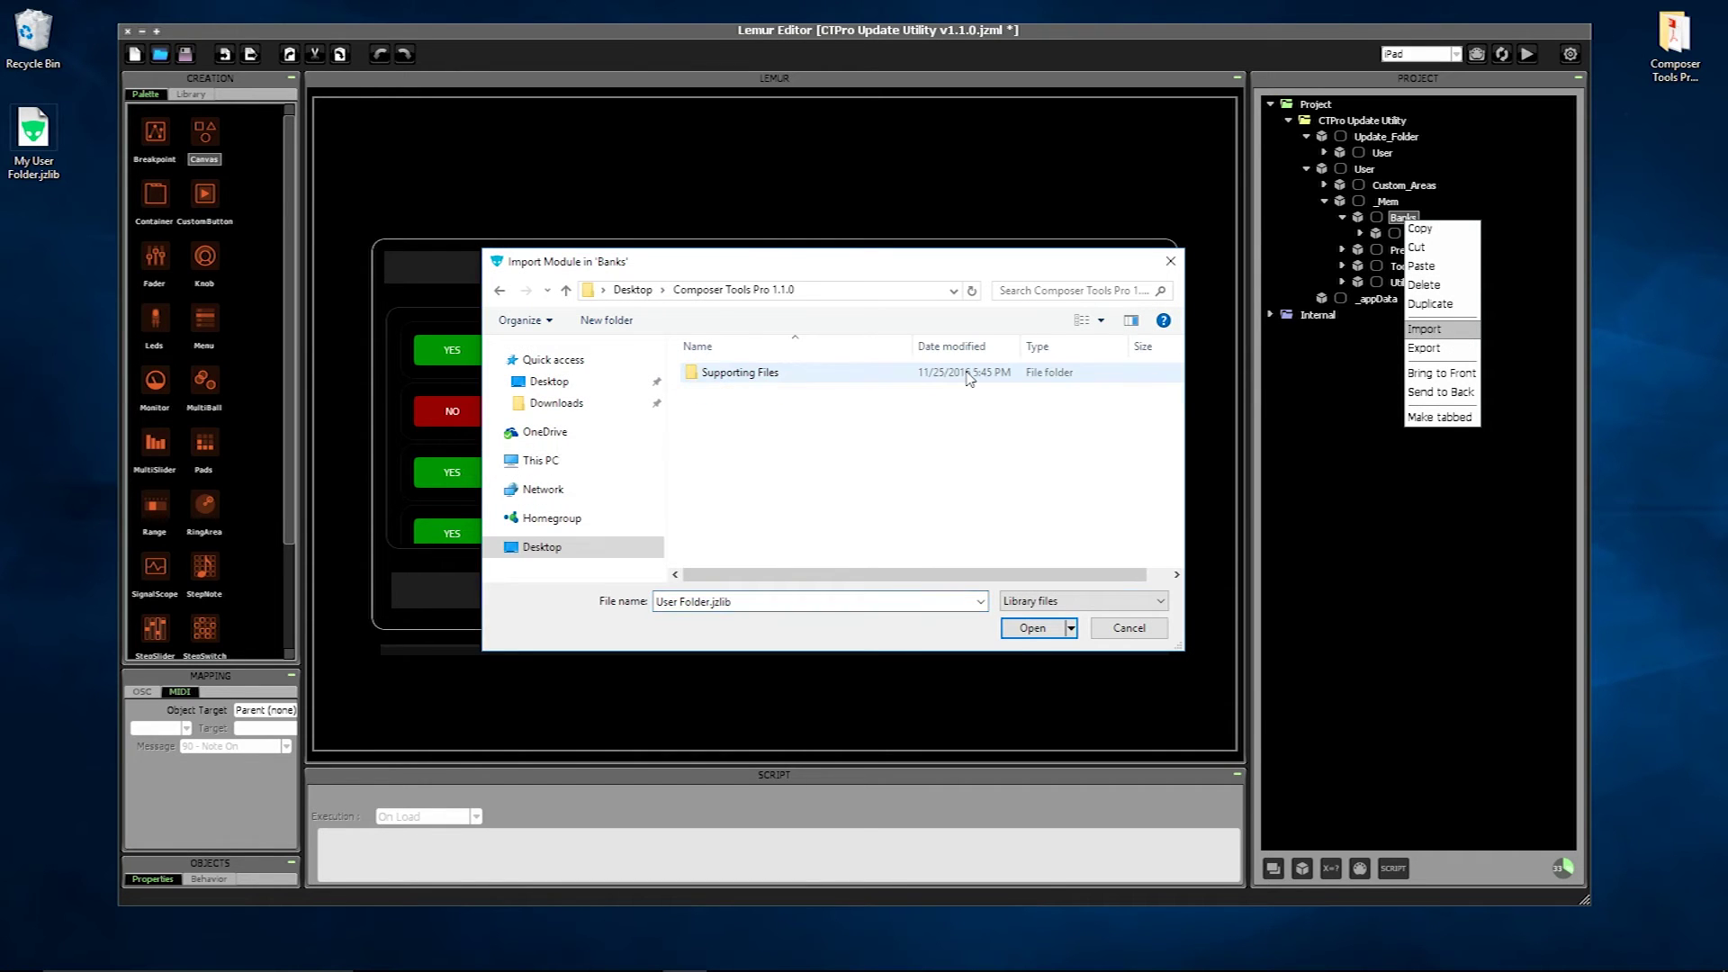
pyautogui.doubleClick(794, 373)
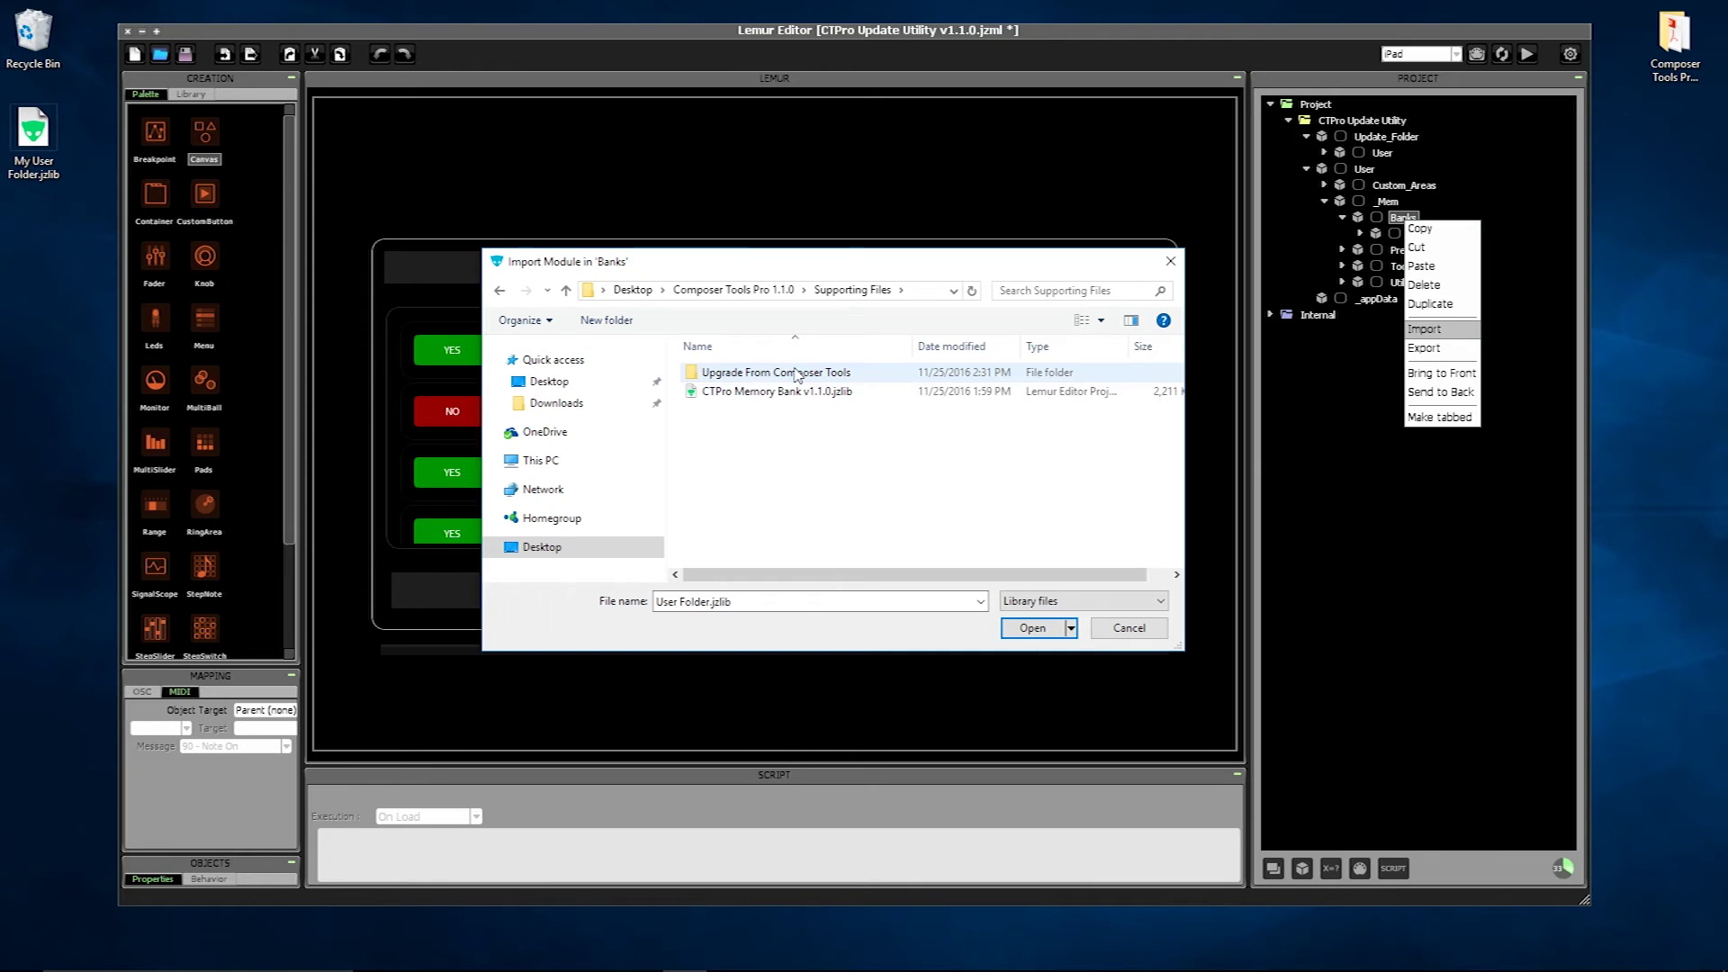
pyautogui.click(813, 393)
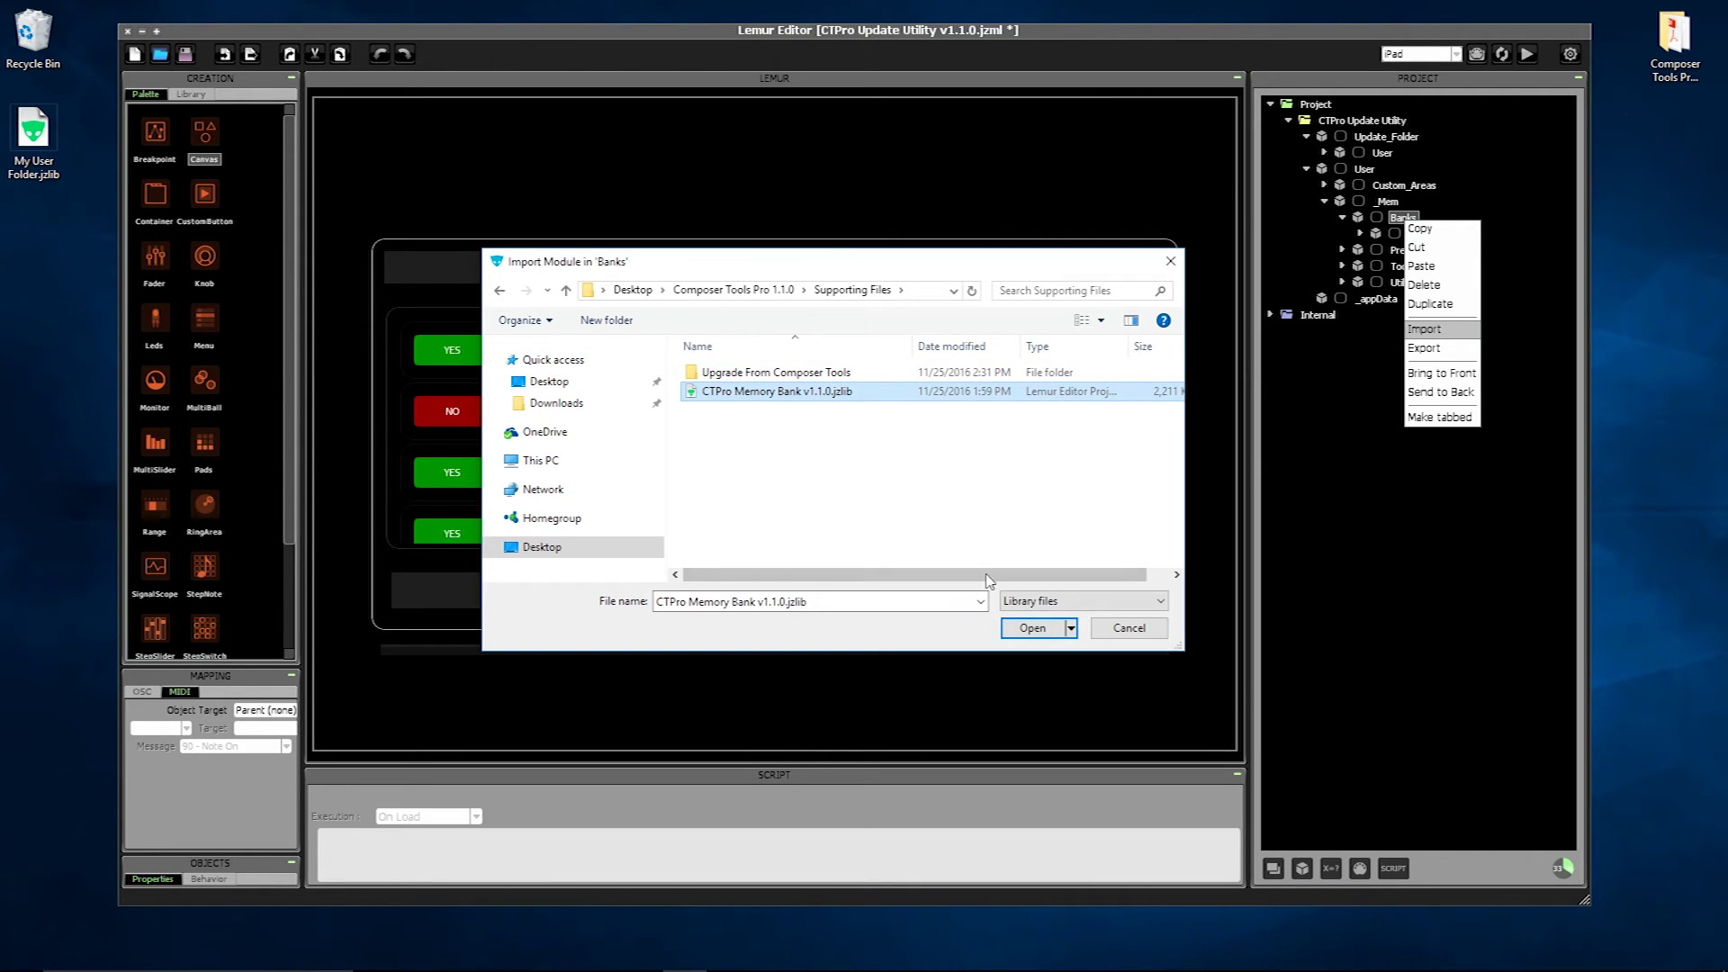
pyautogui.click(1019, 629)
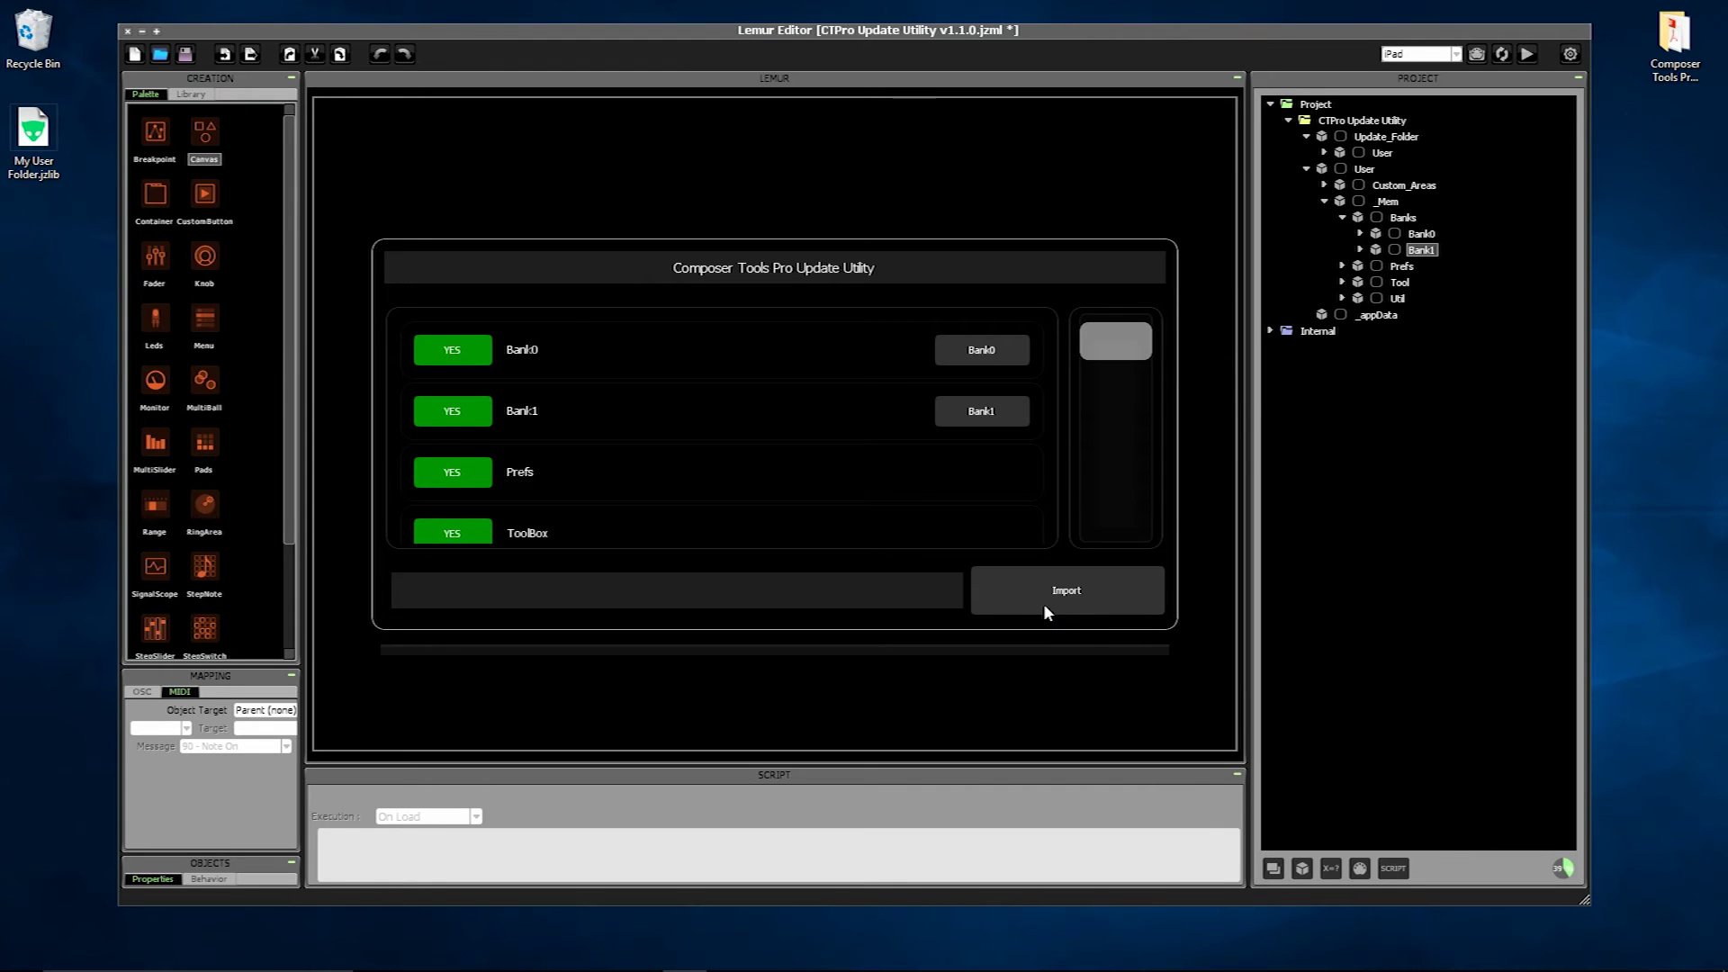
pyautogui.click(1044, 605)
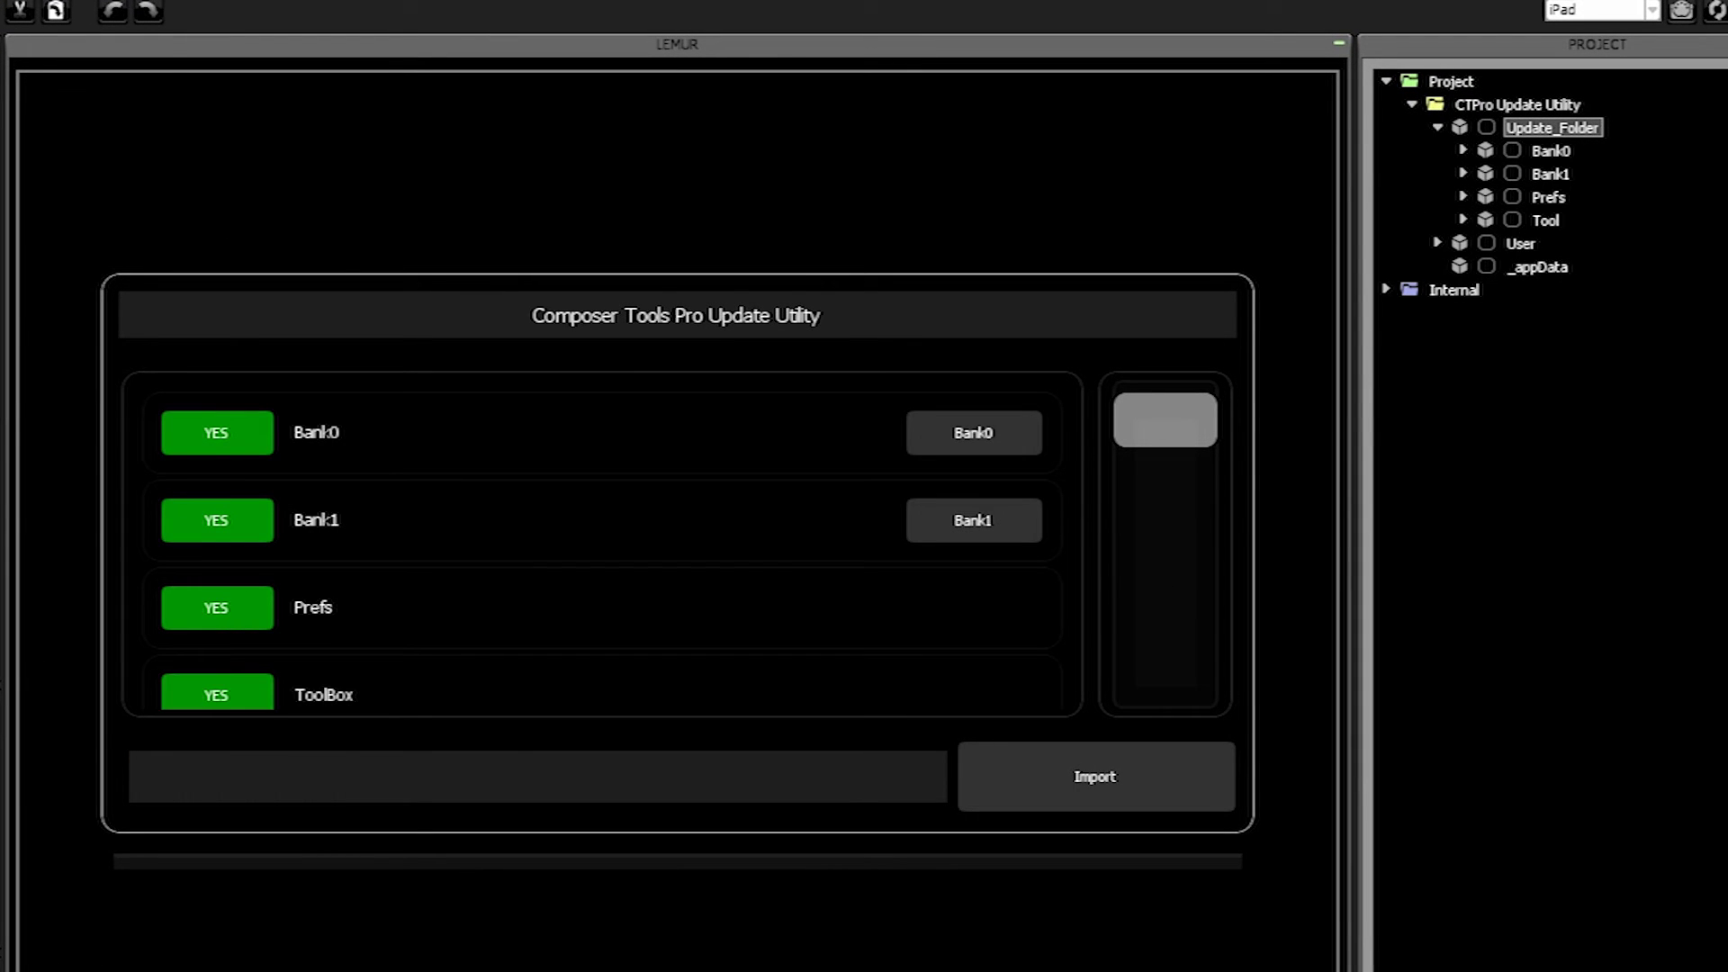
# - Scroll through Update_Folder to review the converted Bank, Prefs, Tool and Util entries
pyautogui.moveTo(1140, 451); pyautogui.dragTo(1149, 750)
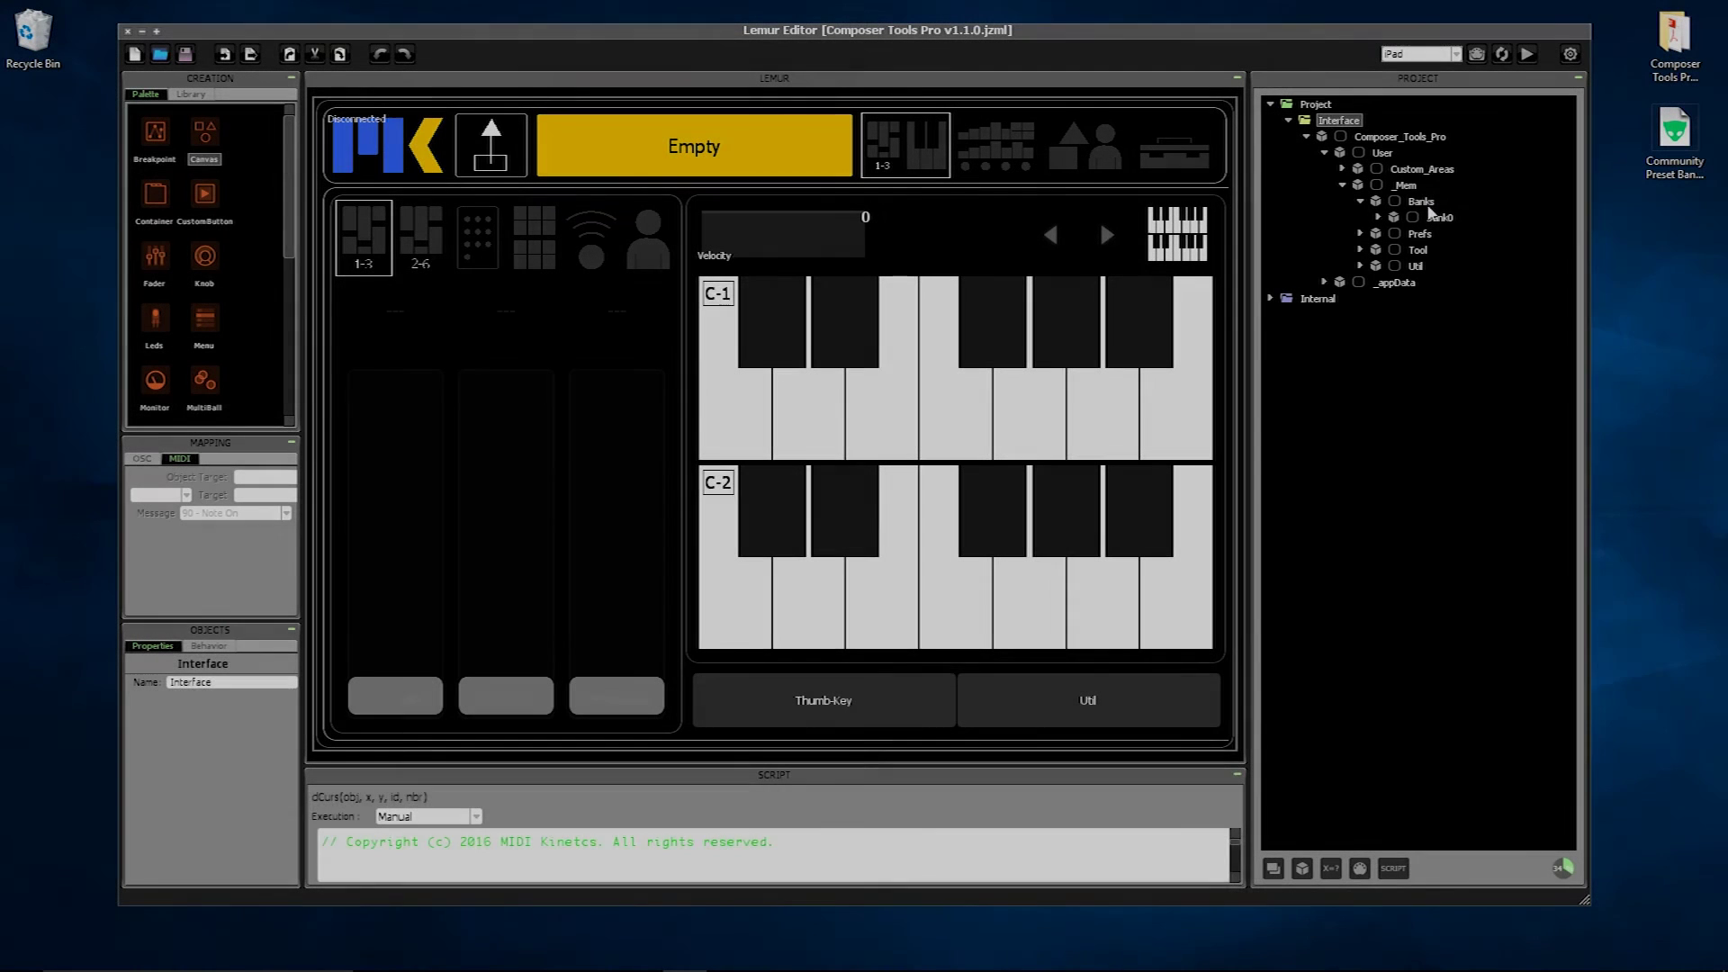
# - Import Community Preset Bank.jzlib into the project's Banks as Bank1
pyautogui.rightClick(1424, 203)
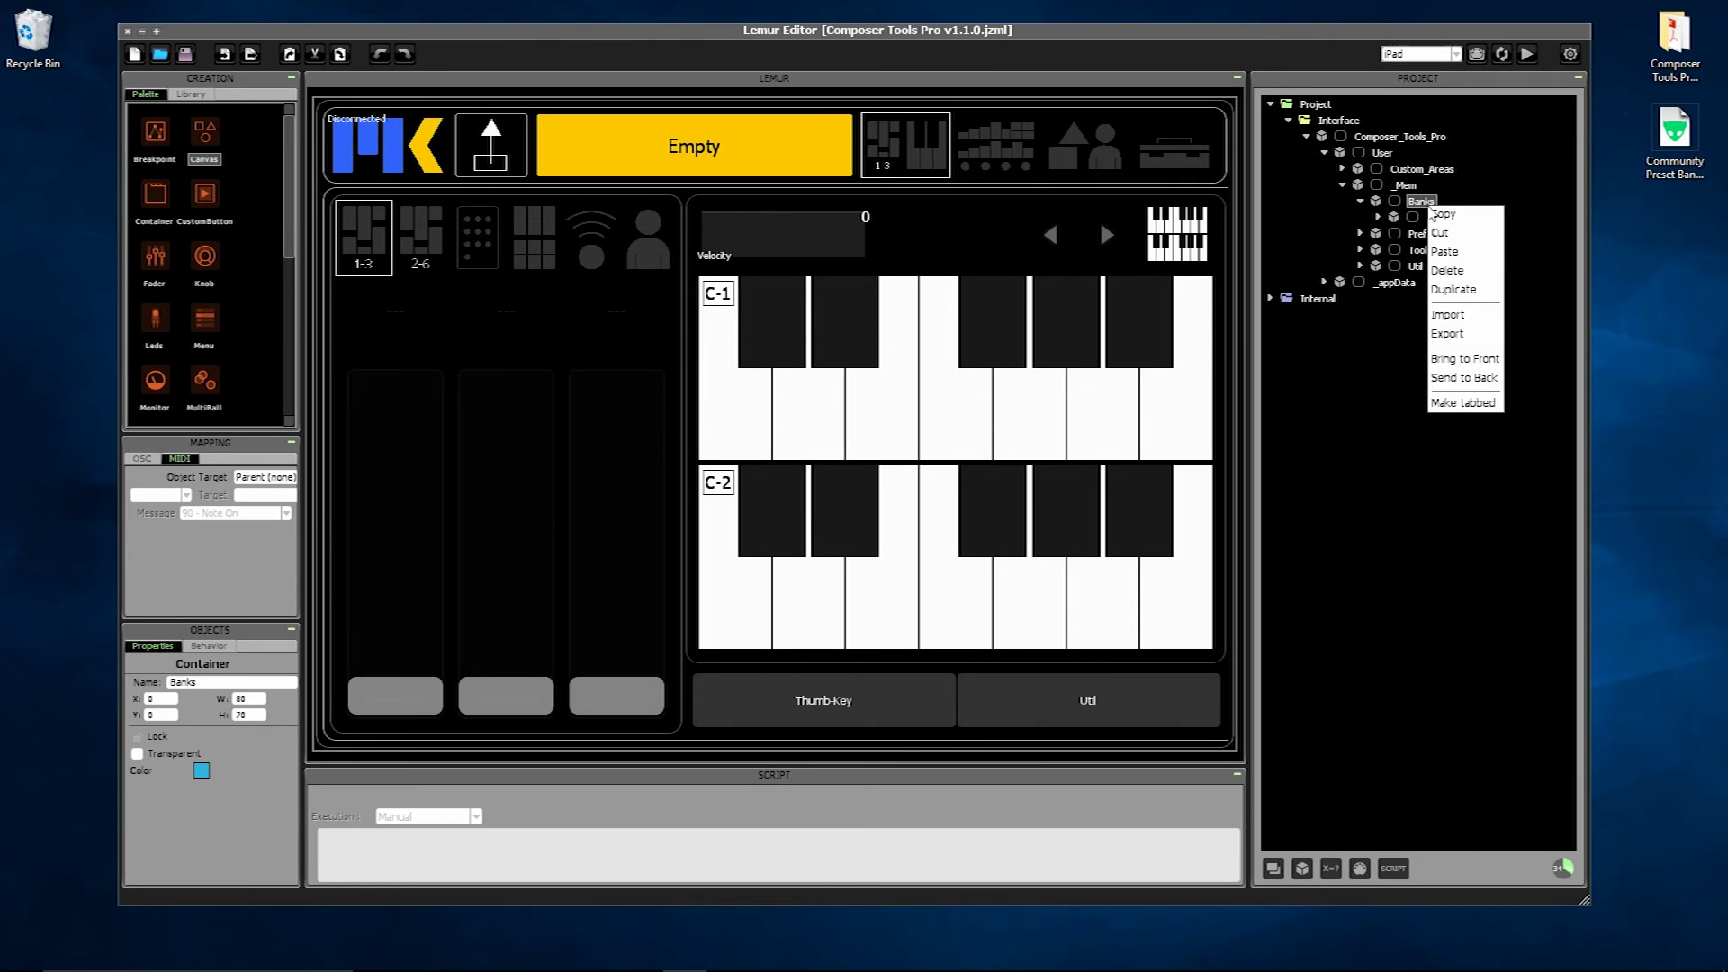
pyautogui.click(1448, 314)
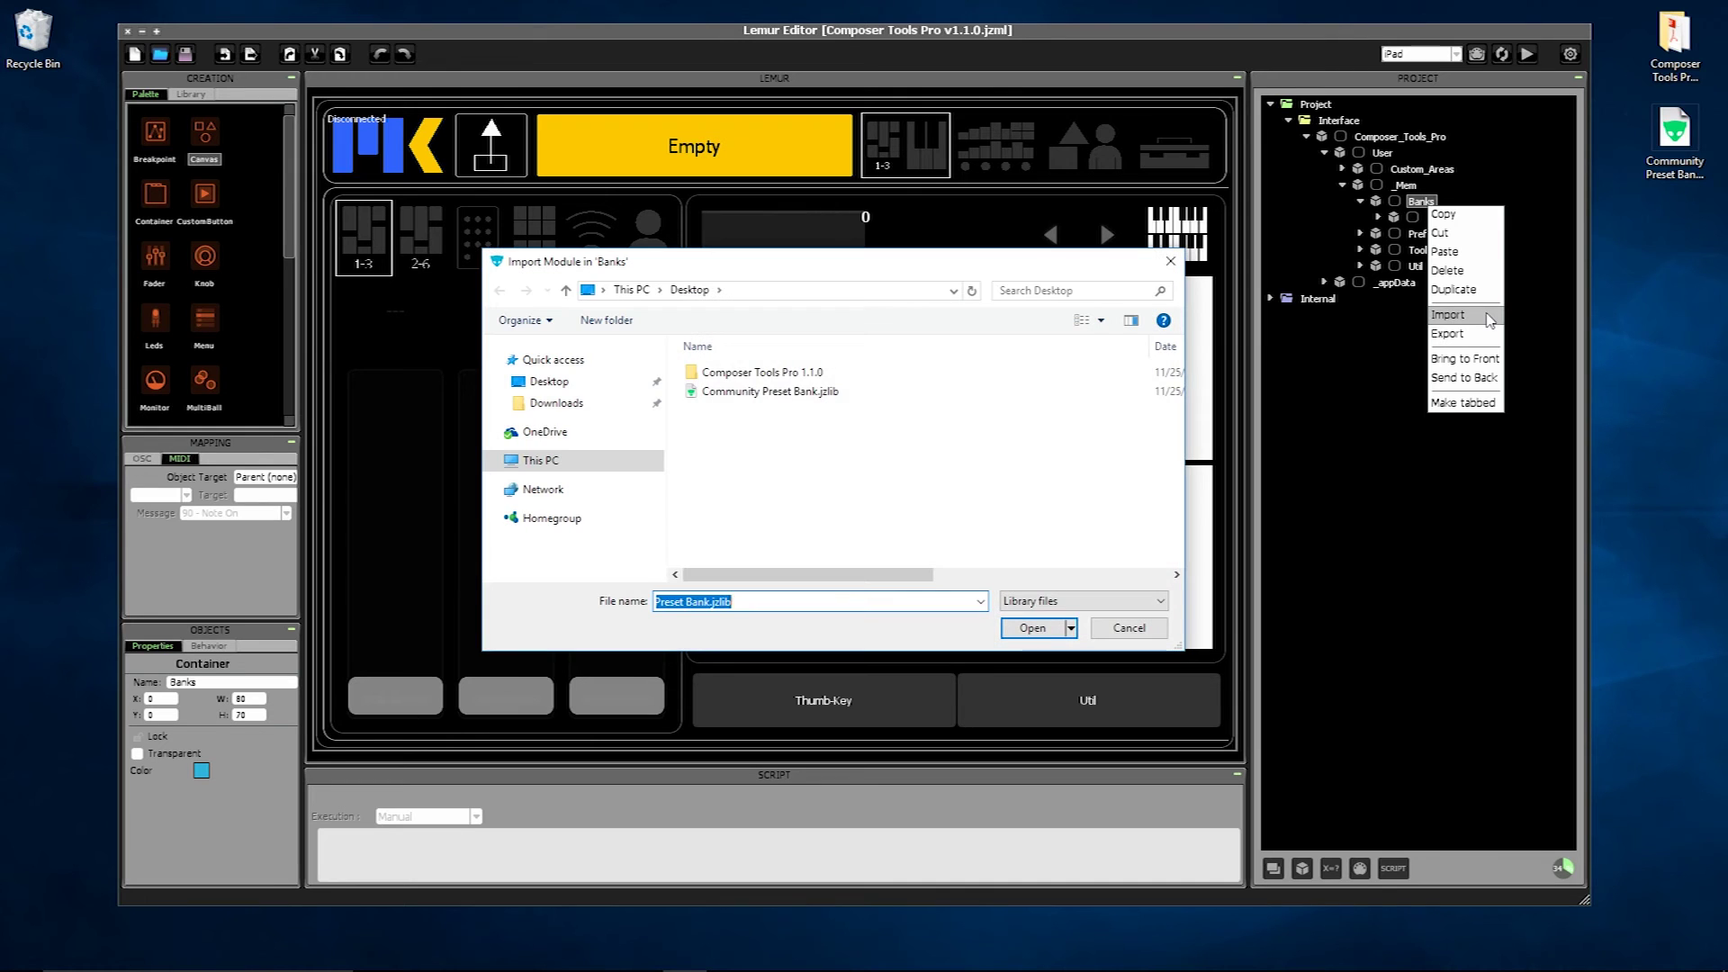
pyautogui.click(765, 392)
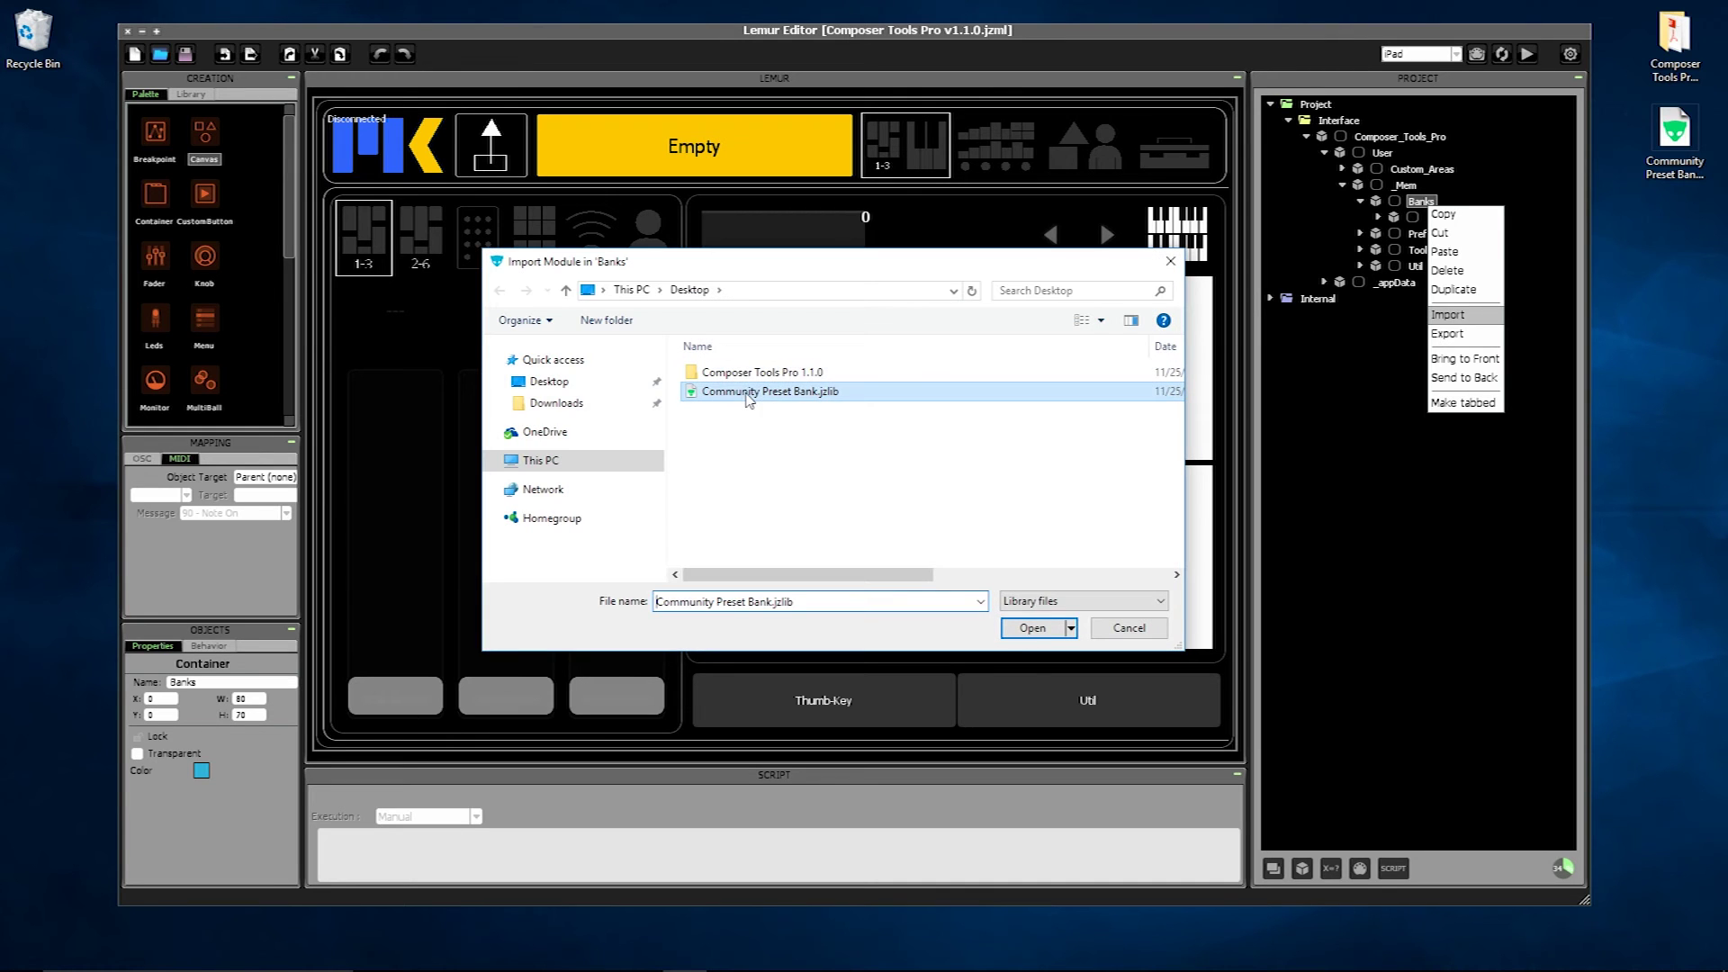
pyautogui.click(1026, 629)
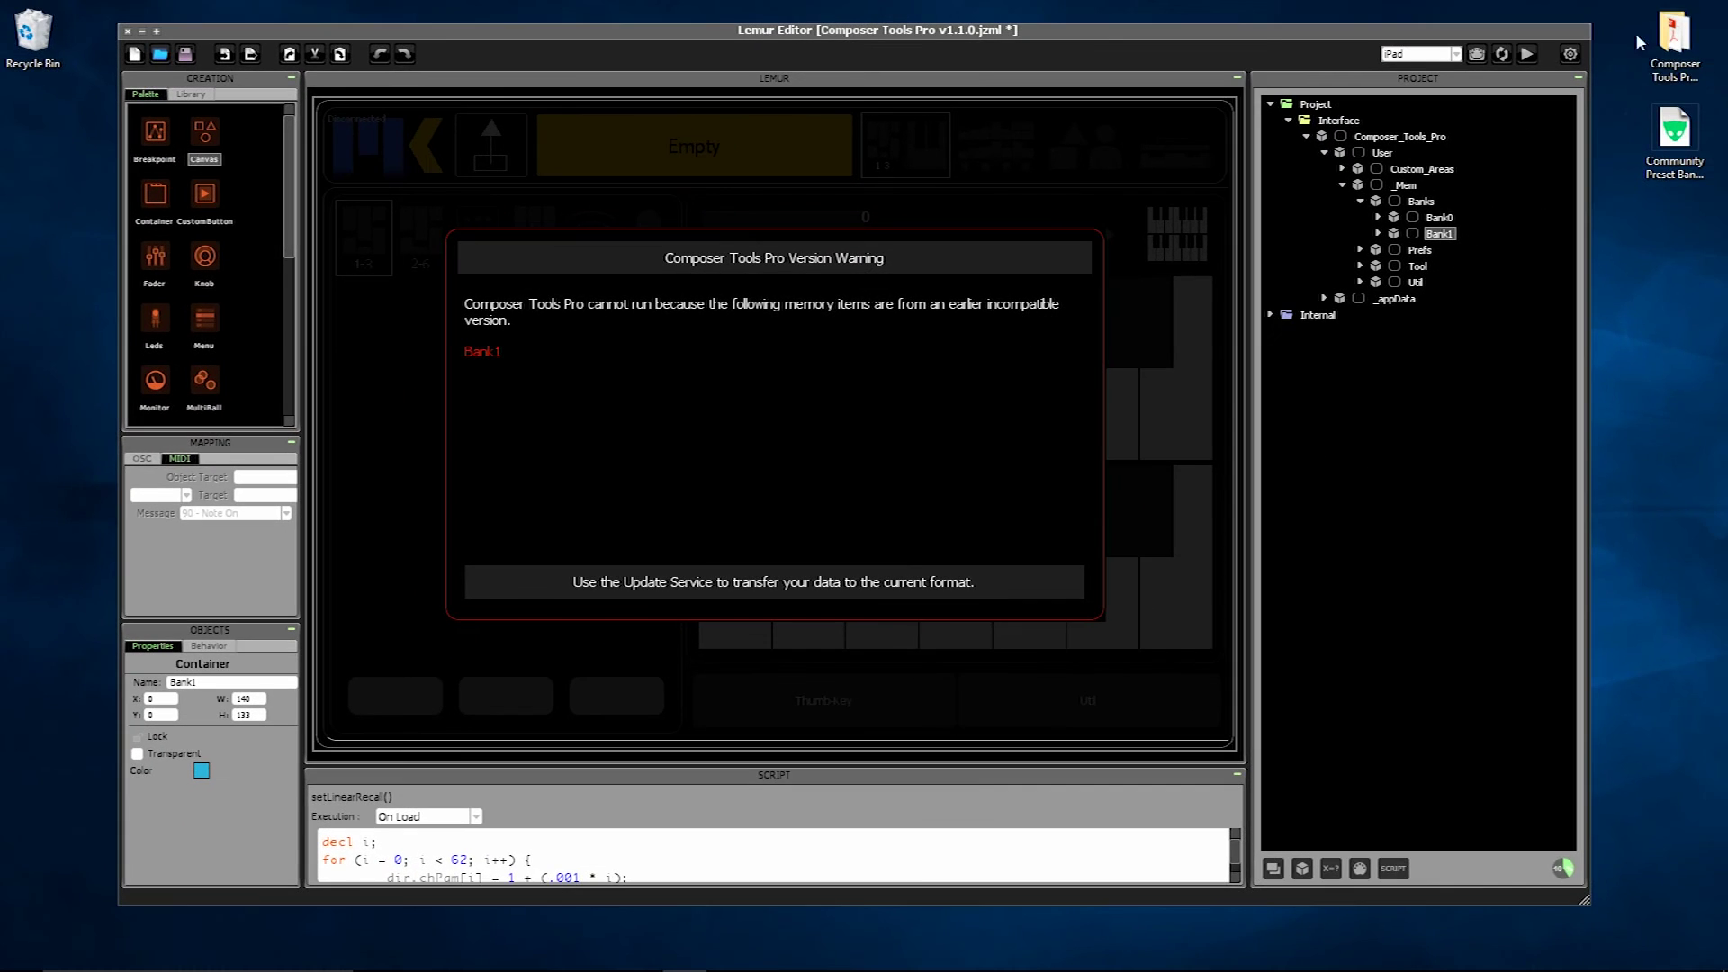
# - Open the CTPro Update Utility project from Supporting Files without saving current changes
pyautogui.doubleClick(1642, 43)
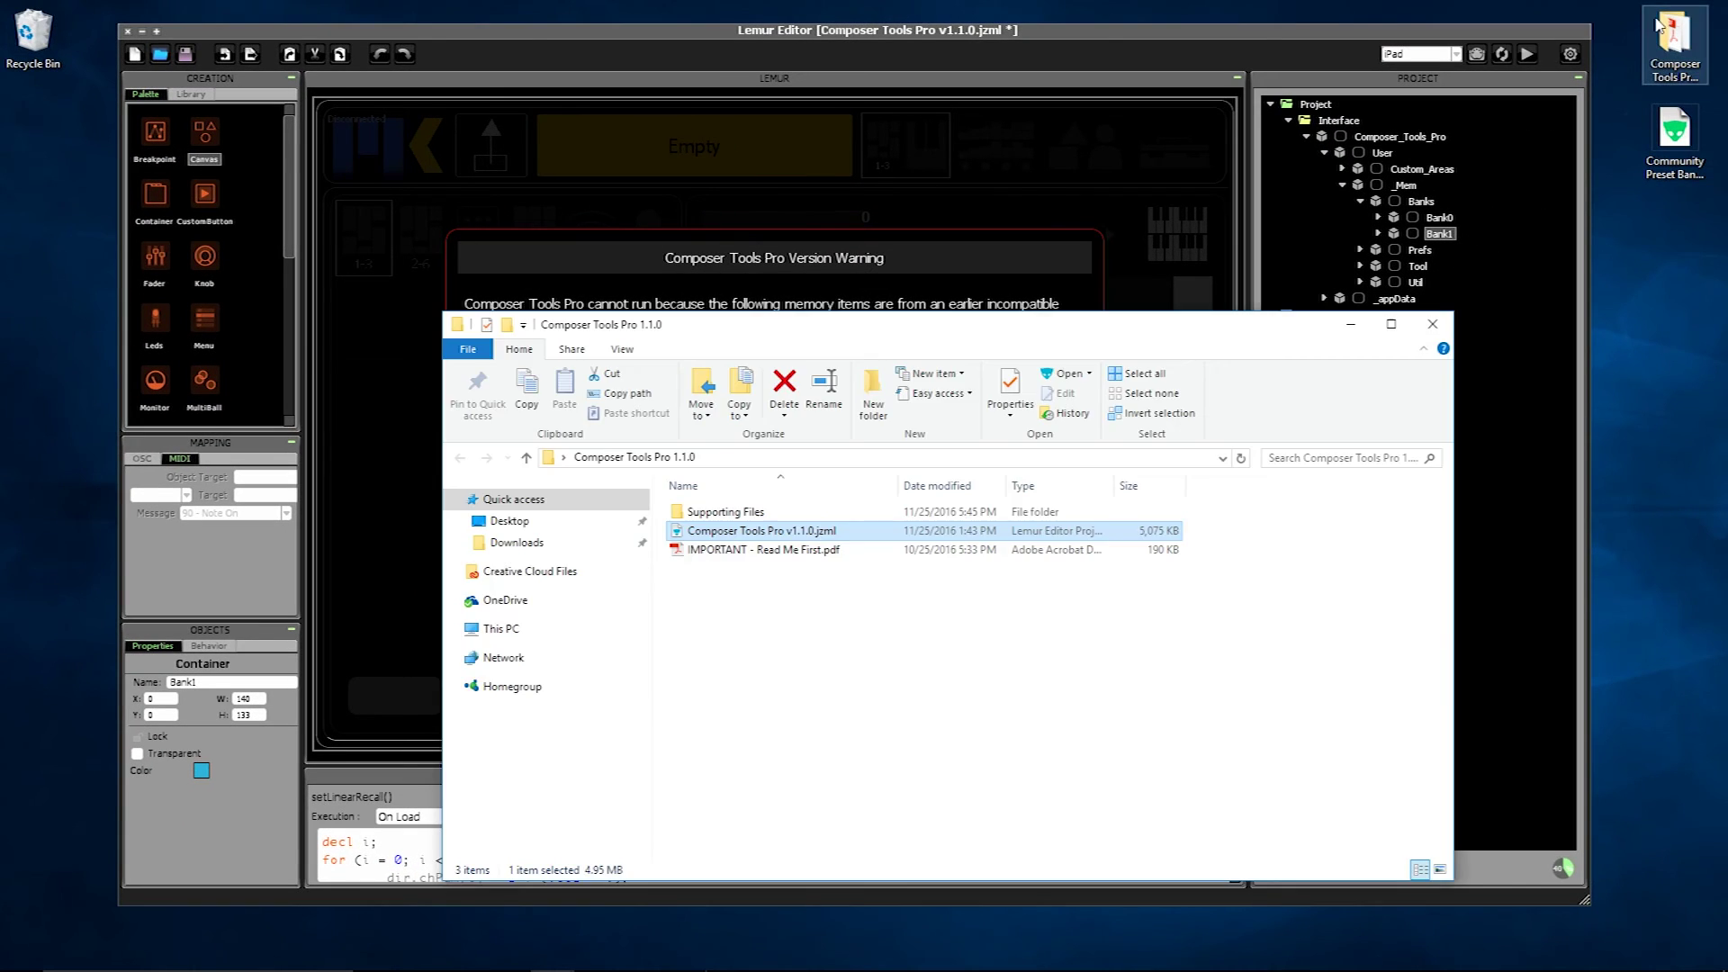
pyautogui.doubleClick(725, 511)
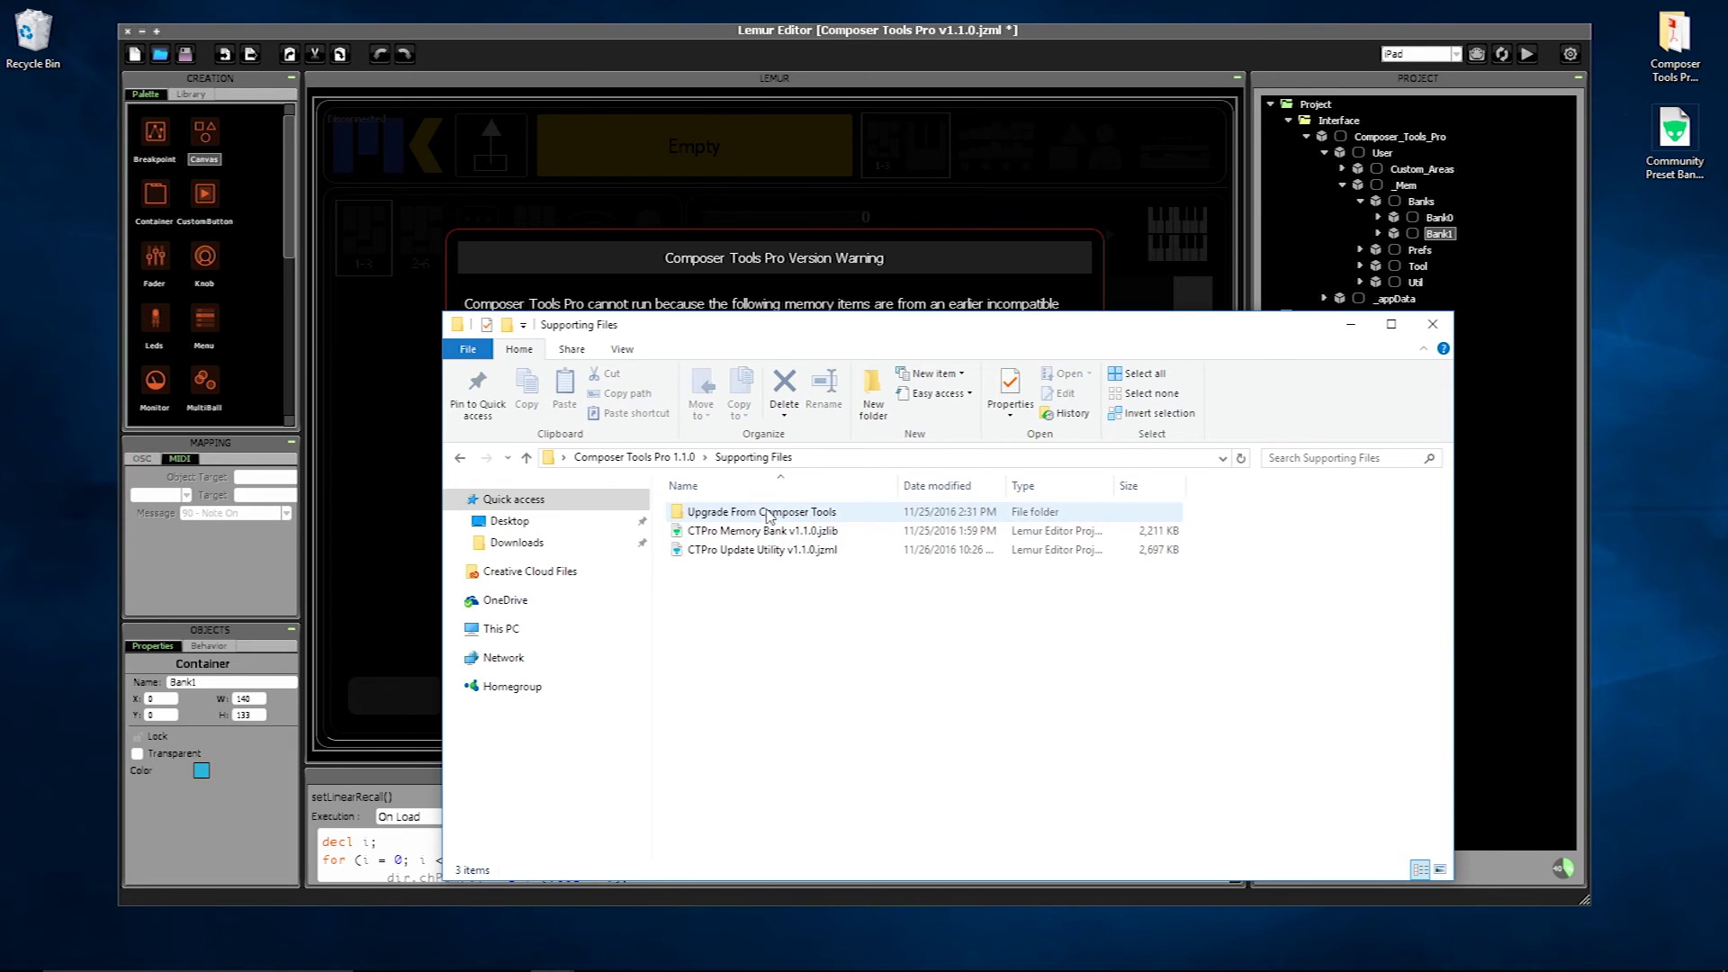
pyautogui.doubleClick(788, 549)
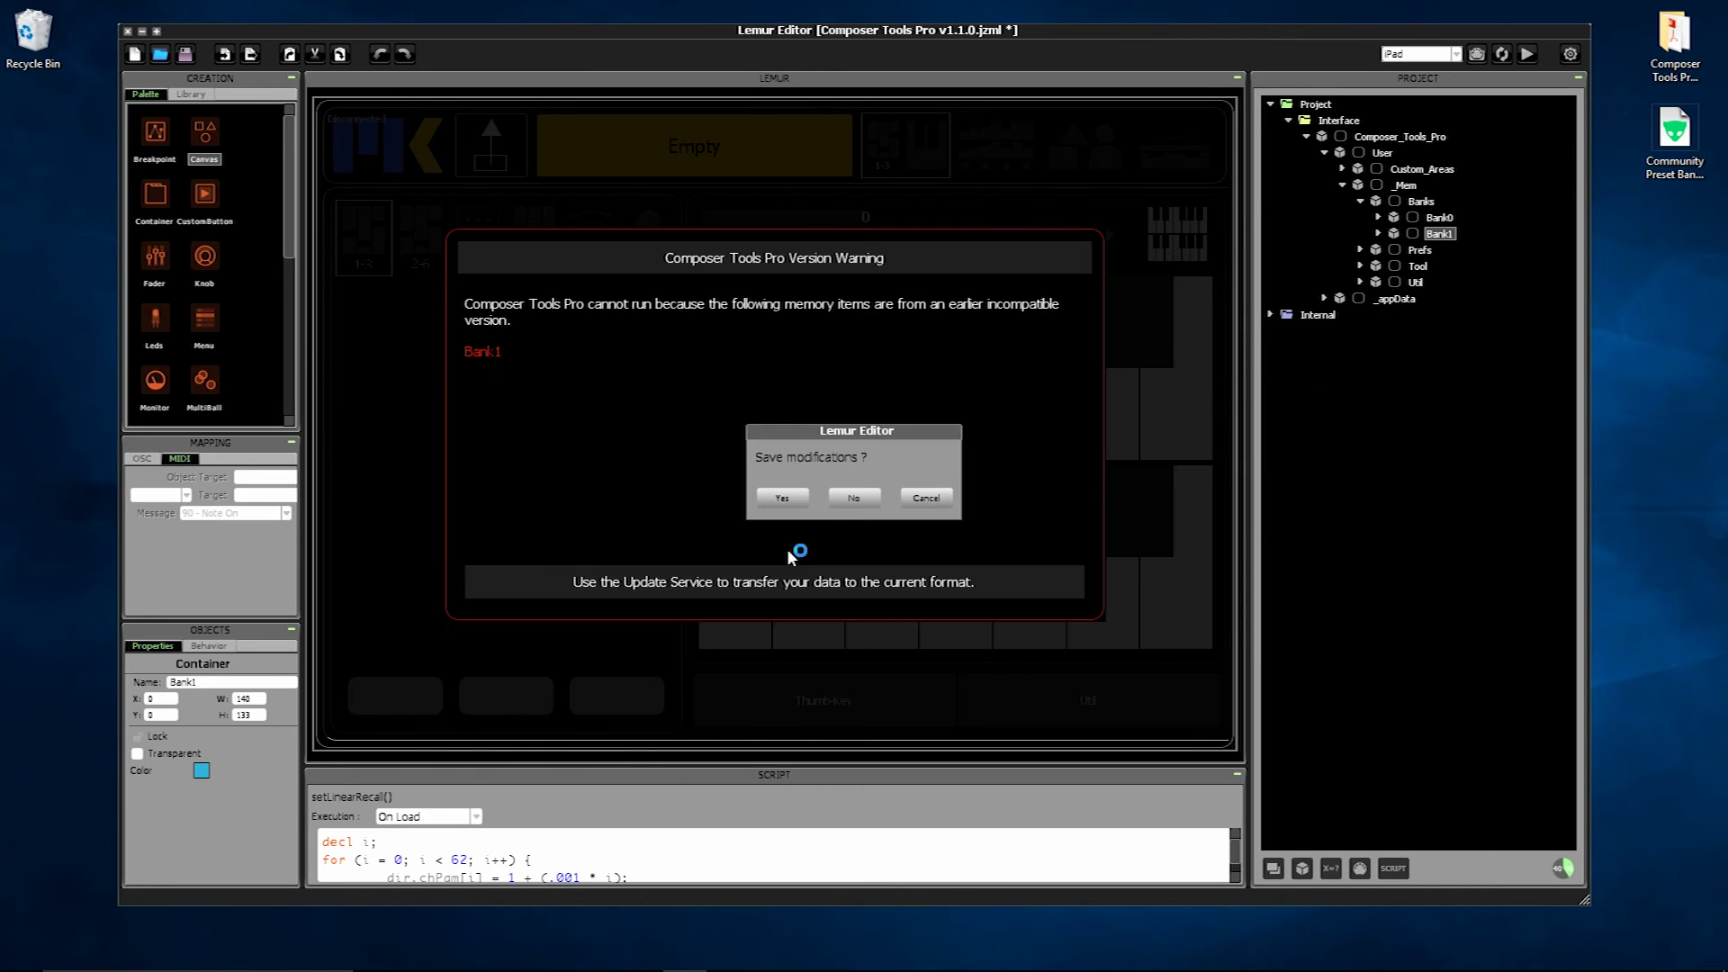
pyautogui.click(855, 498)
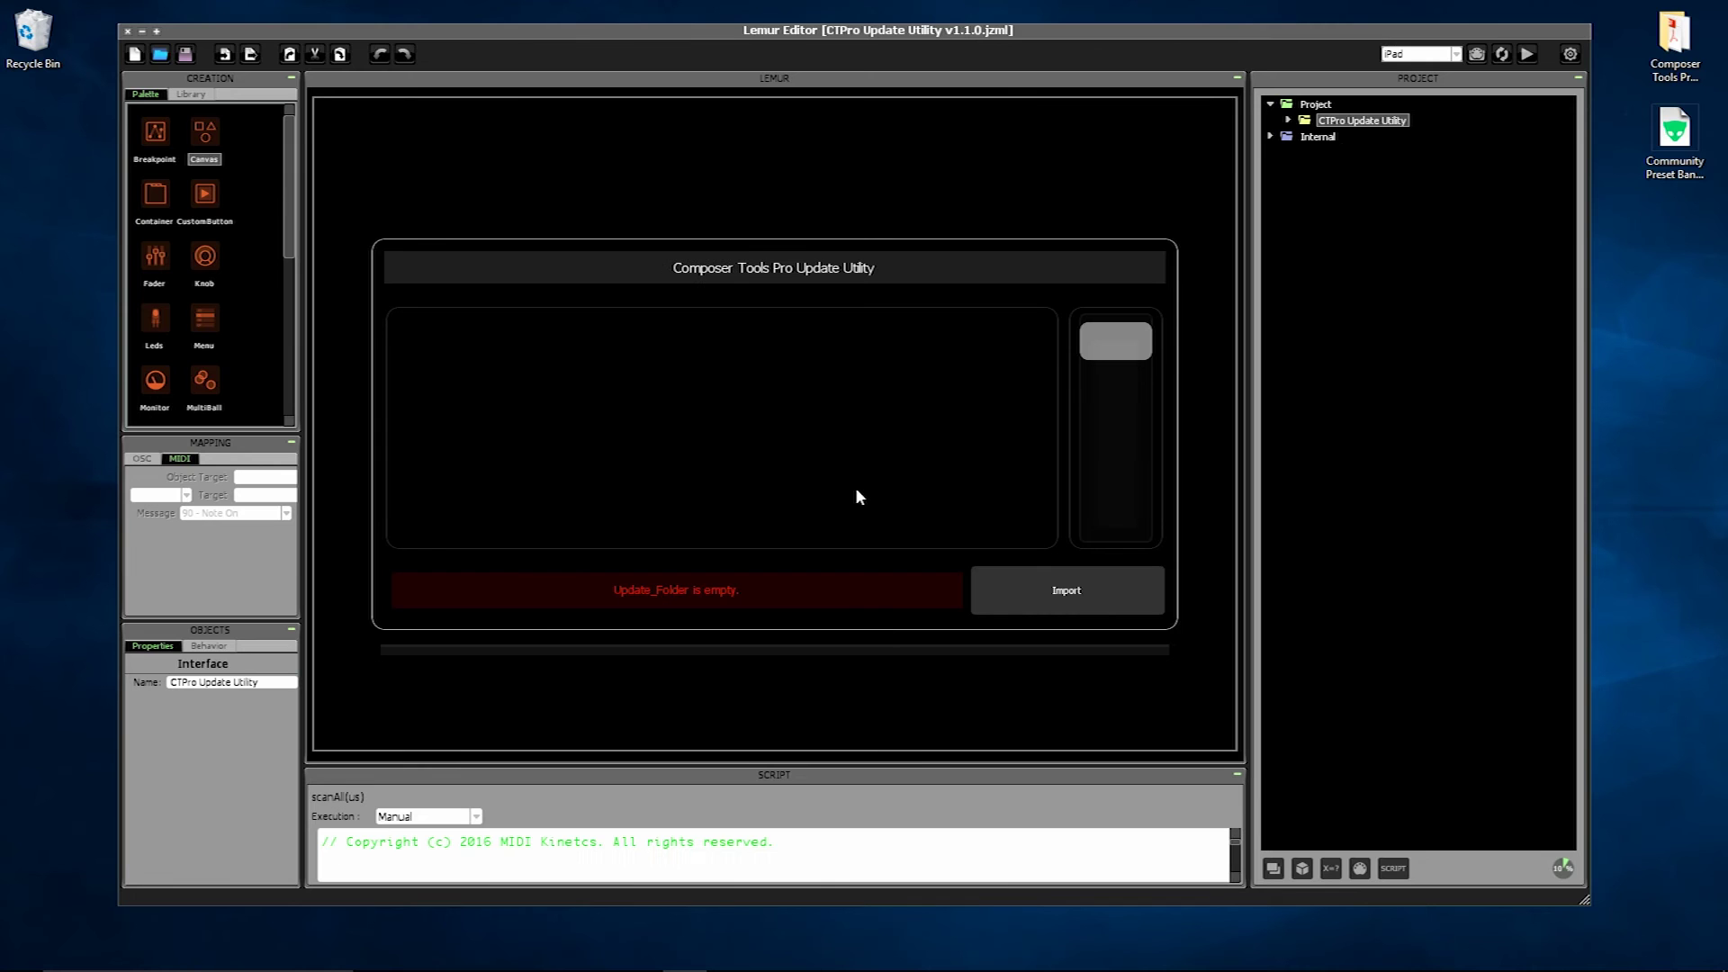
# - Import the Community Preset Bank library into the utility's Update_Folder
pyautogui.click(1292, 120)
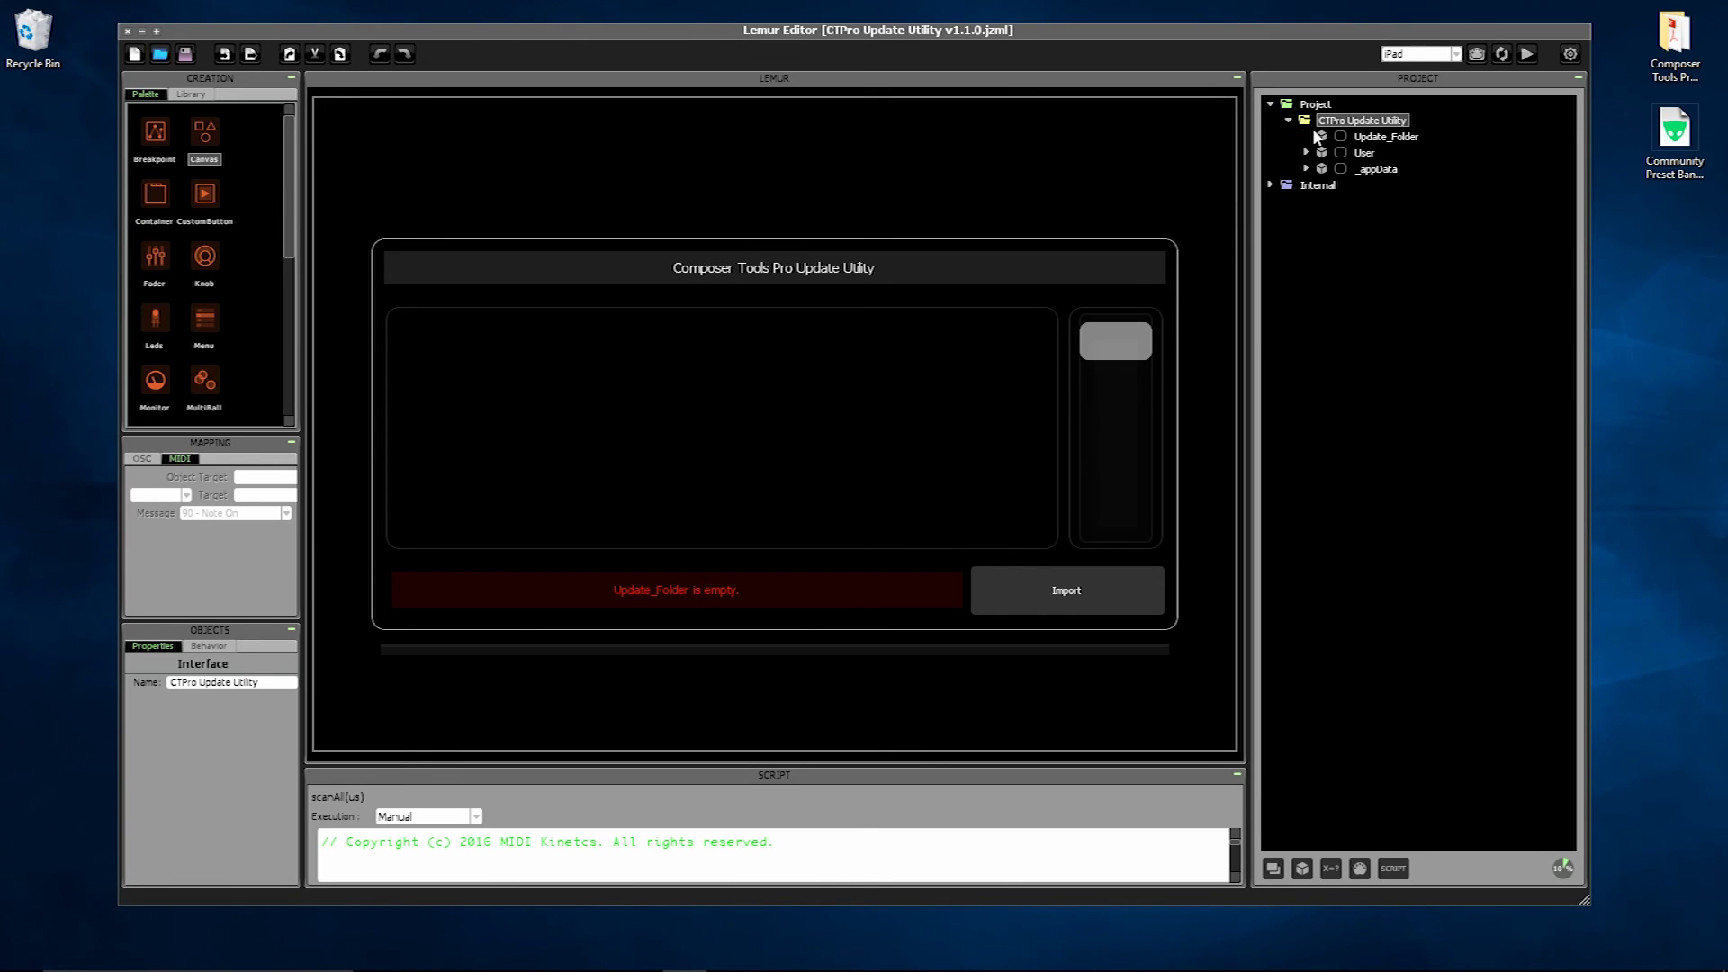
pyautogui.click(1382, 137)
pyautogui.rightClick(1384, 137)
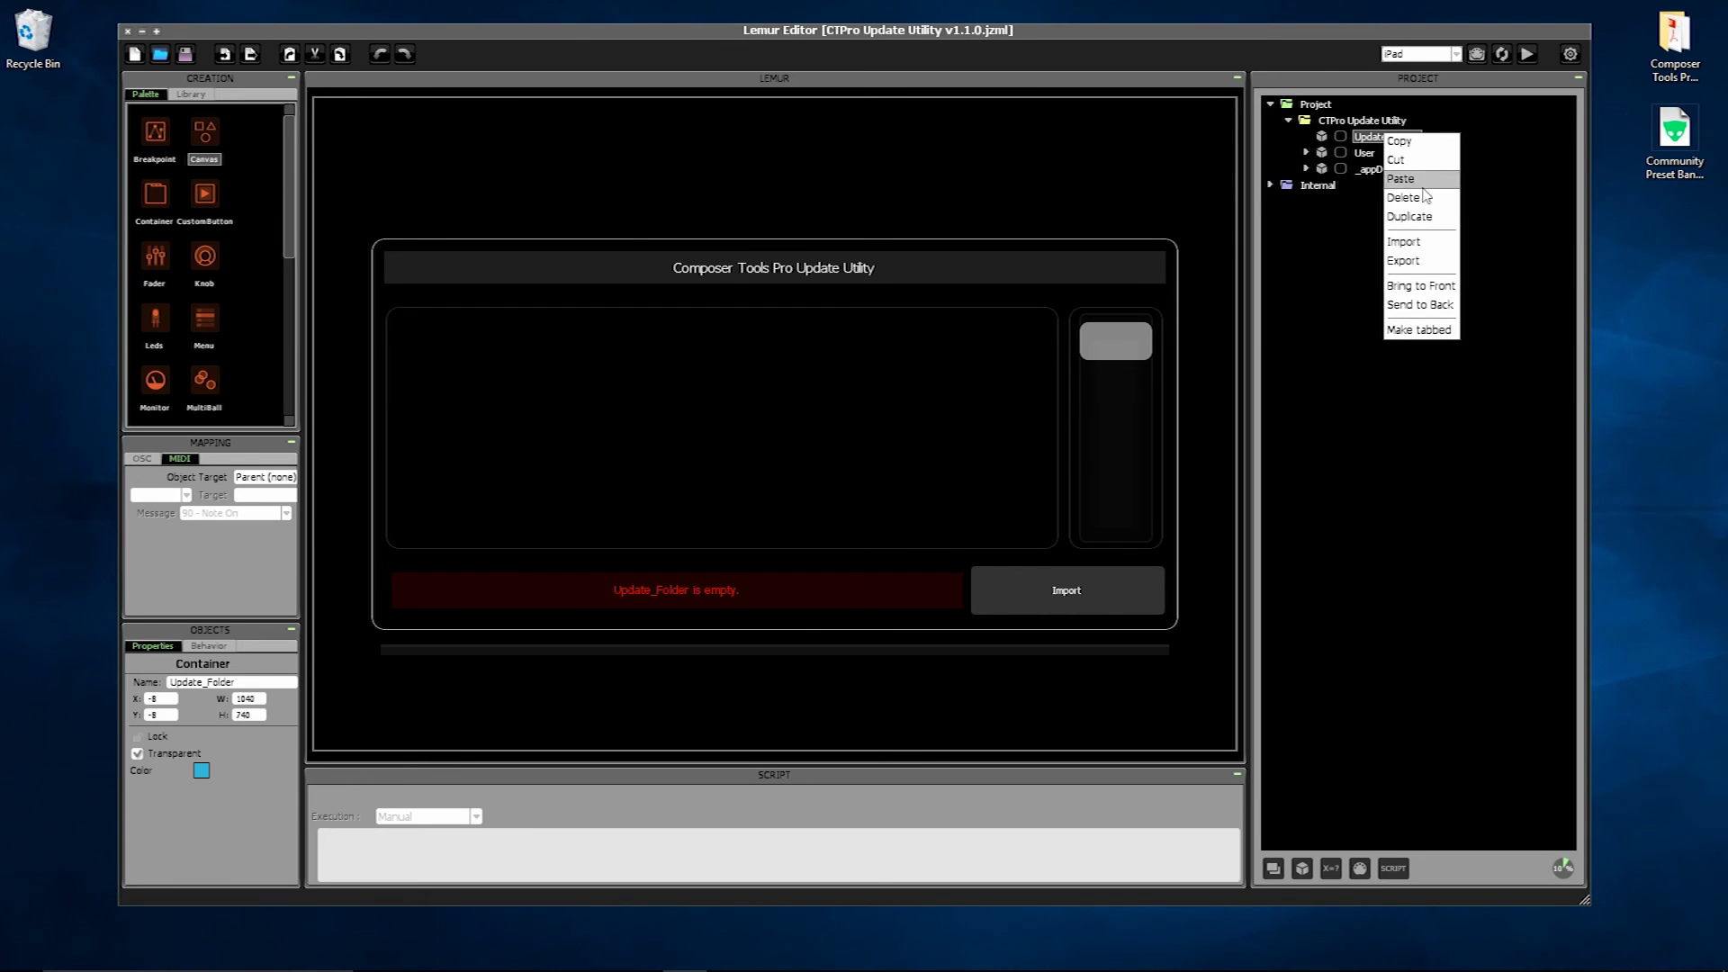
pyautogui.click(1404, 241)
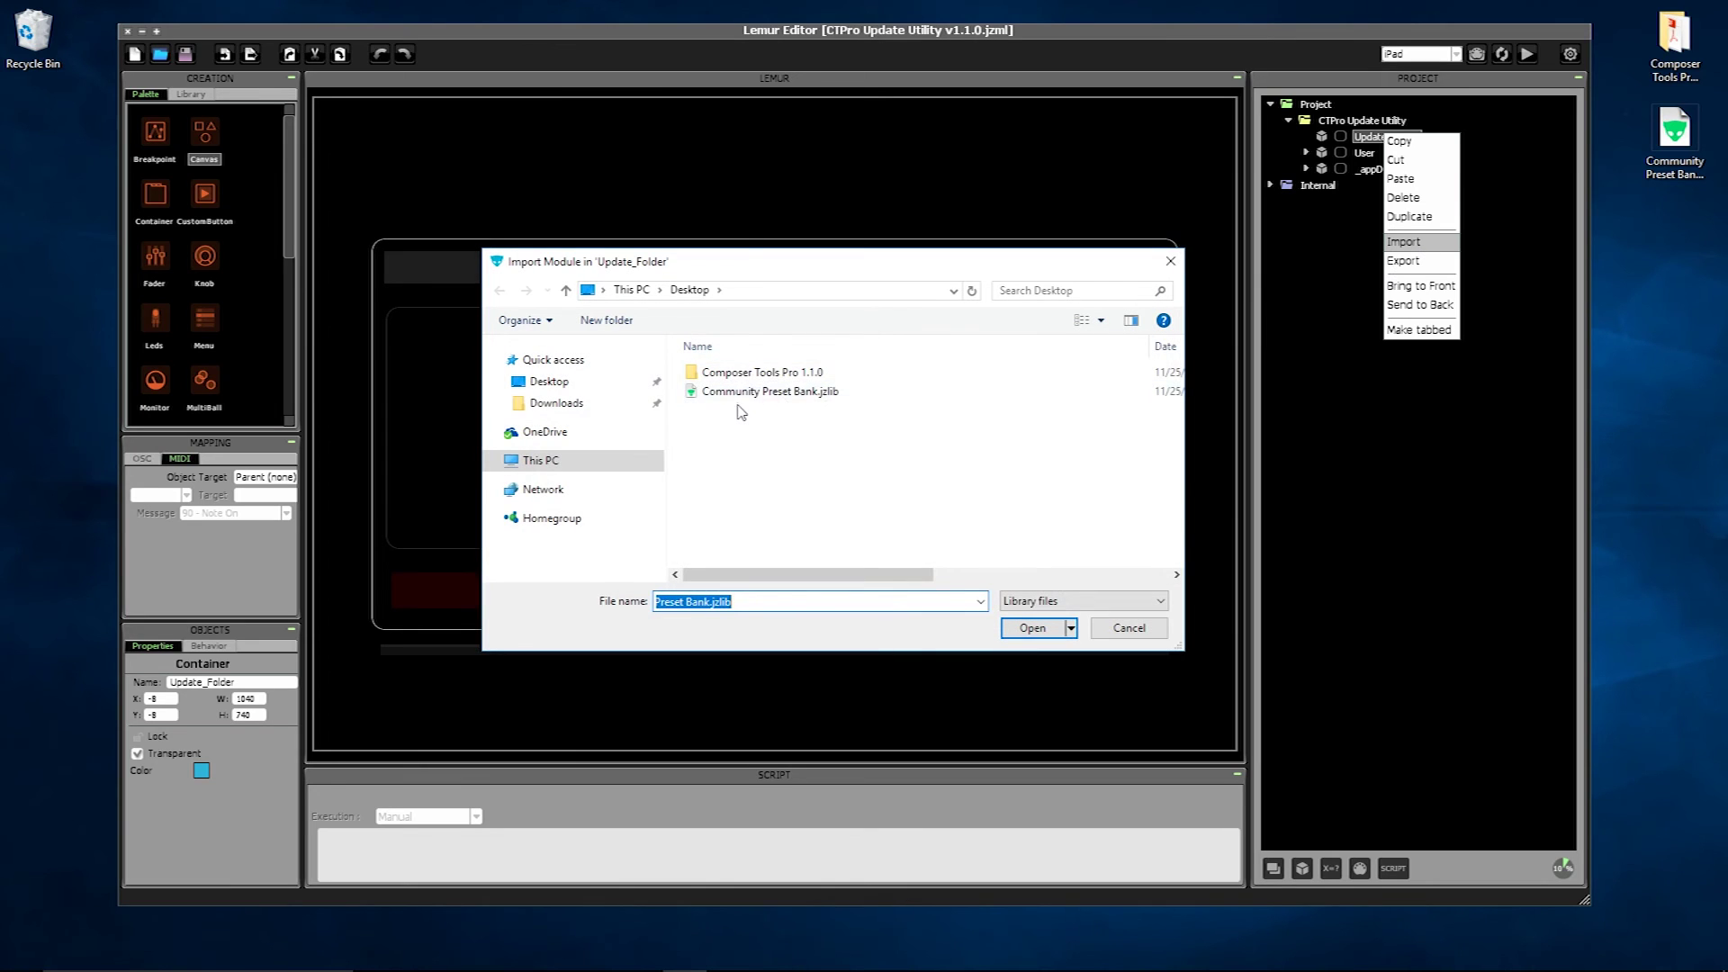
pyautogui.click(752, 391)
# - Finish importing the Community Preset Bank and convert it into Bank0 under User > _Mem > Banks
pyautogui.click(1021, 627)
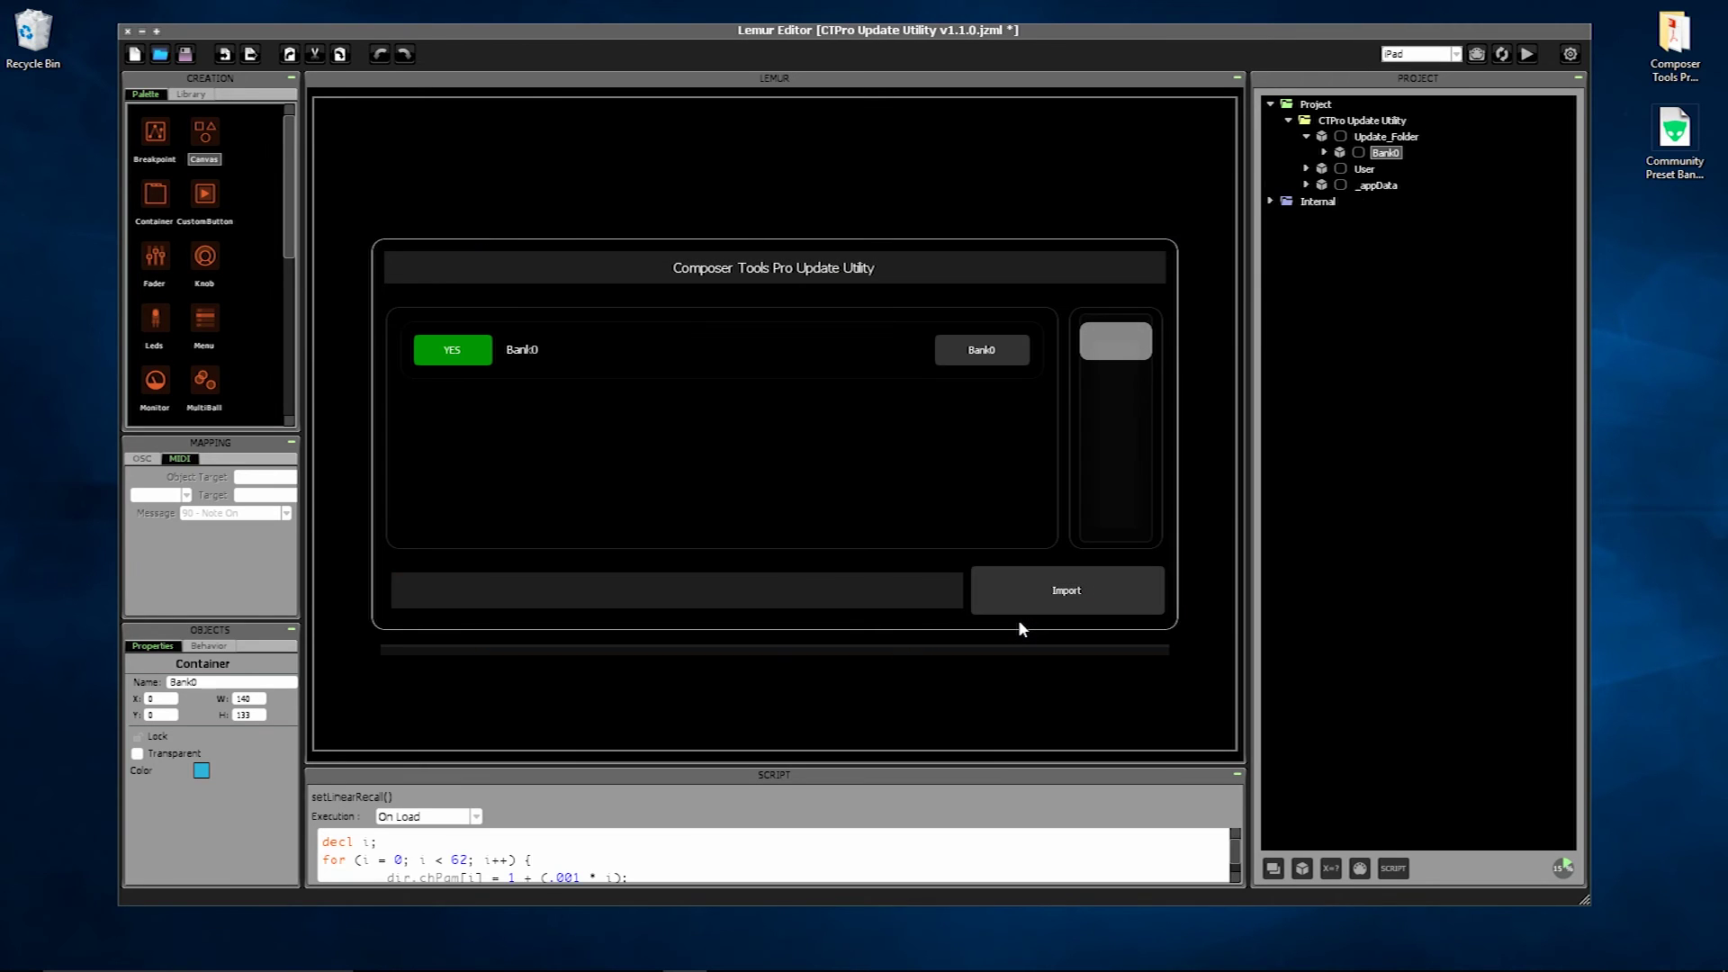
pyautogui.click(1057, 597)
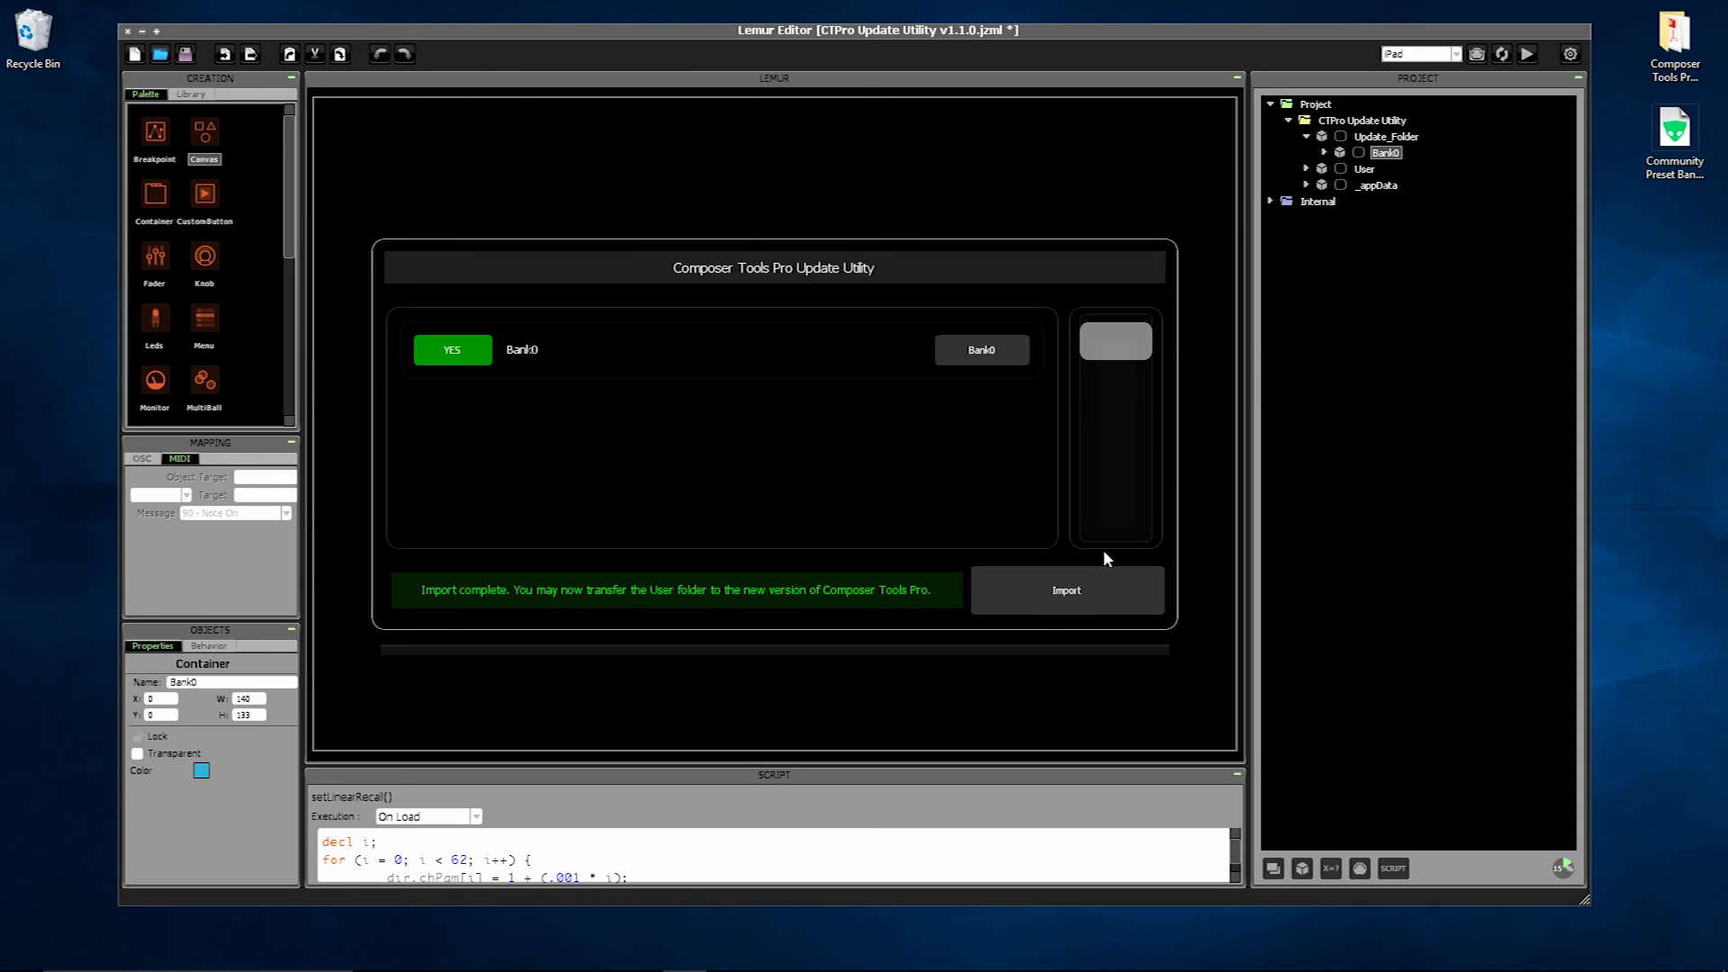
pyautogui.click(1304, 168)
pyautogui.click(1323, 200)
pyautogui.click(1342, 217)
# - Export the converted Bank0 to the desktop as Community Preset Bank - Updated.jzlib
pyautogui.rightClick(1424, 234)
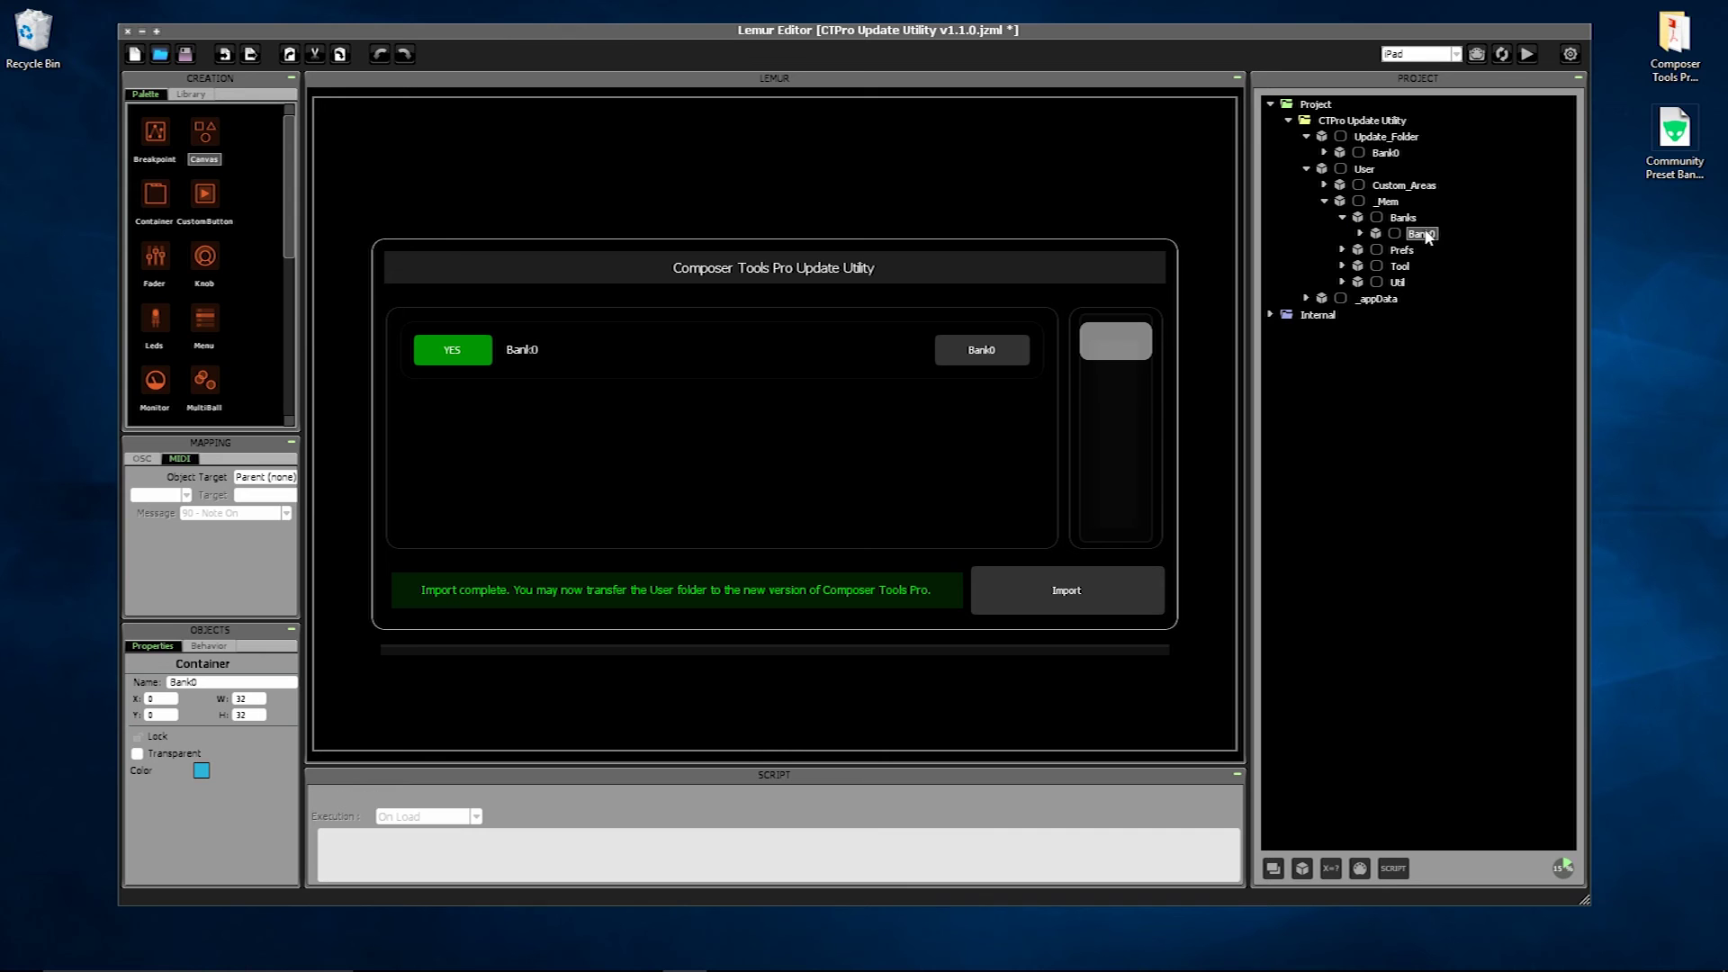
pyautogui.click(1481, 356)
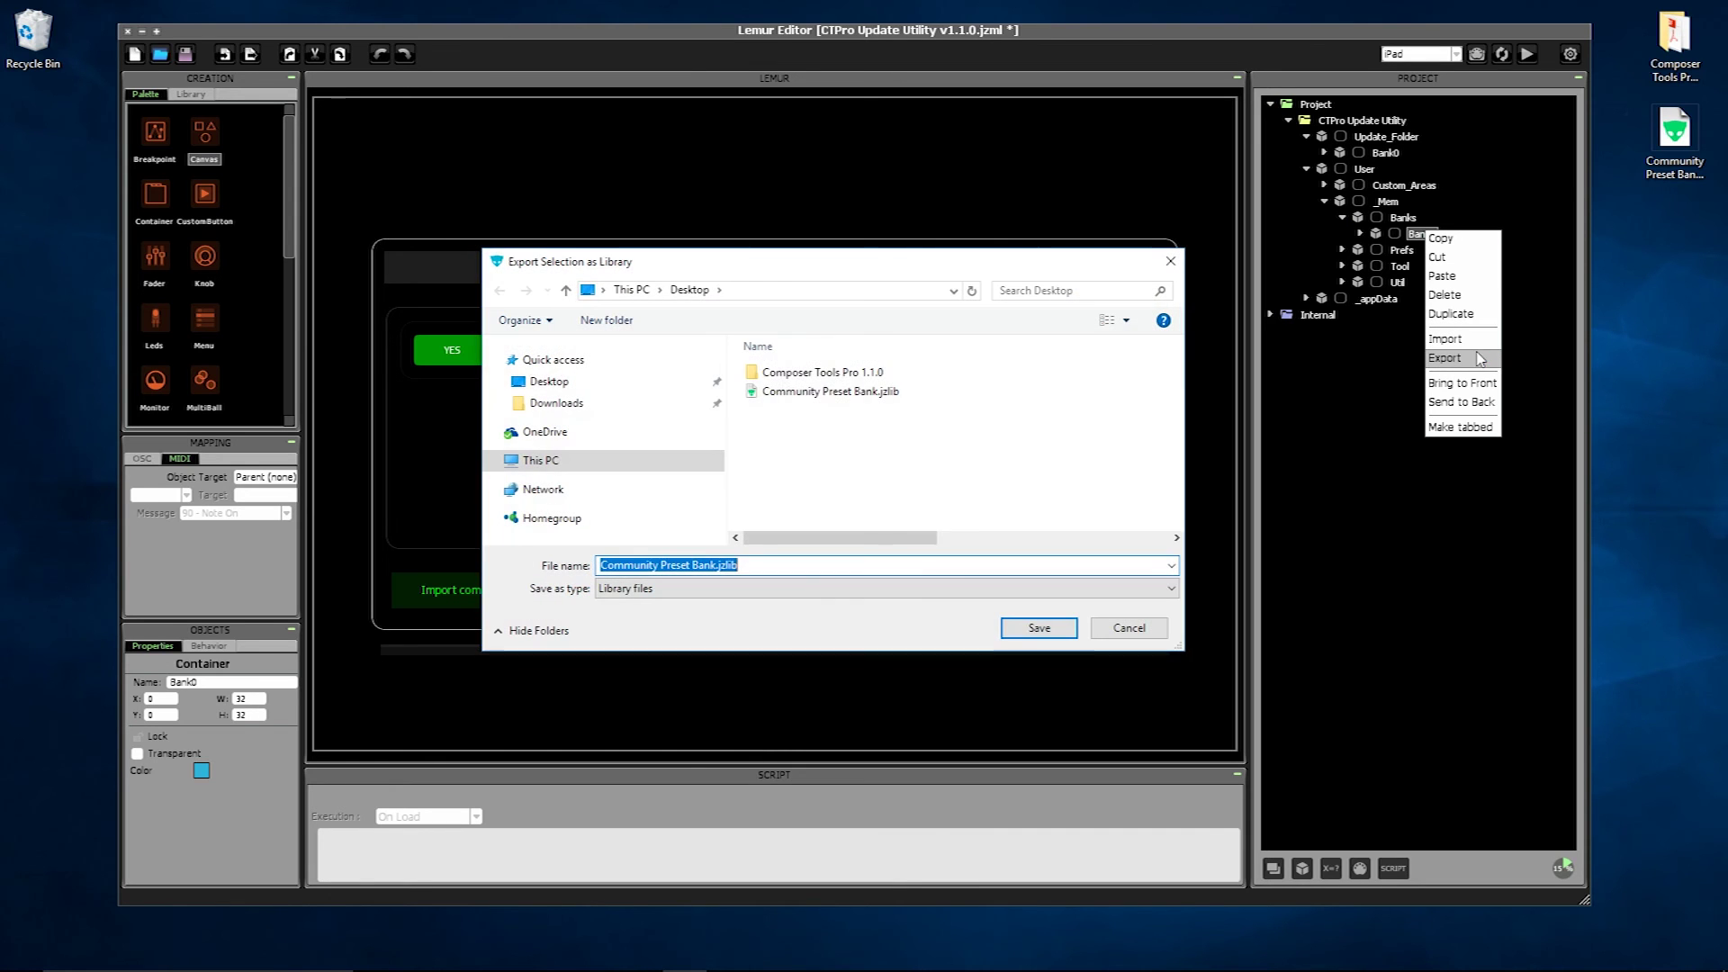
pyautogui.click(859, 391)
pyautogui.click(717, 565)
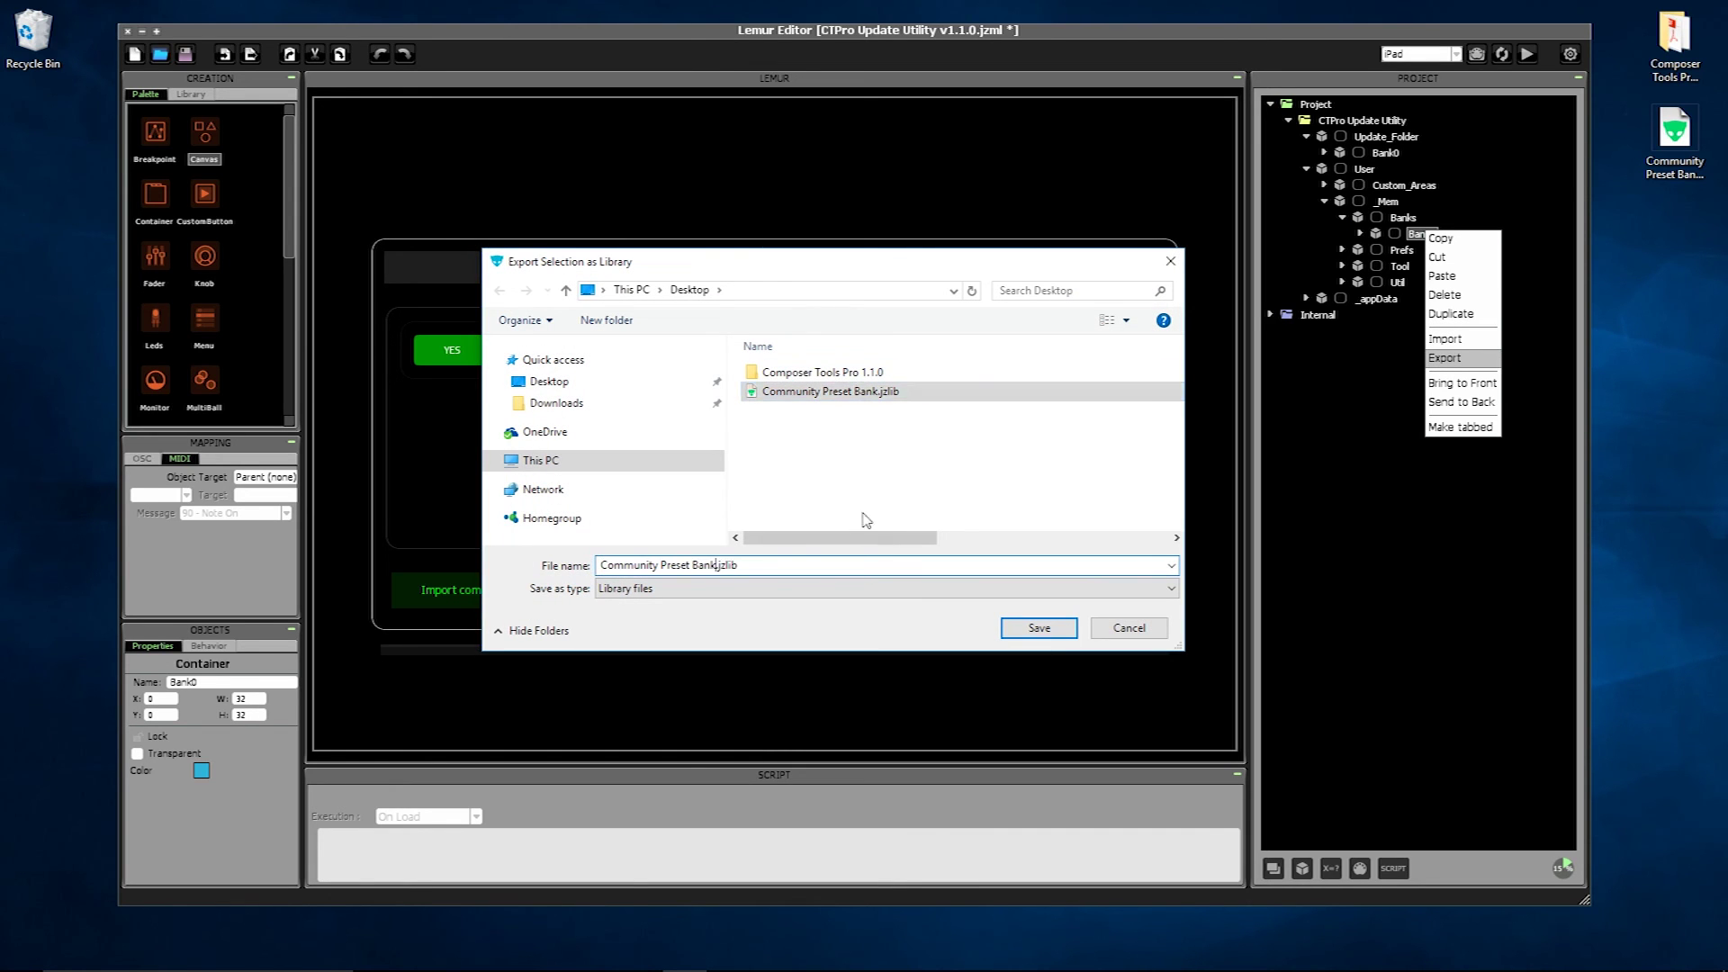
pyautogui.write('- Updated')
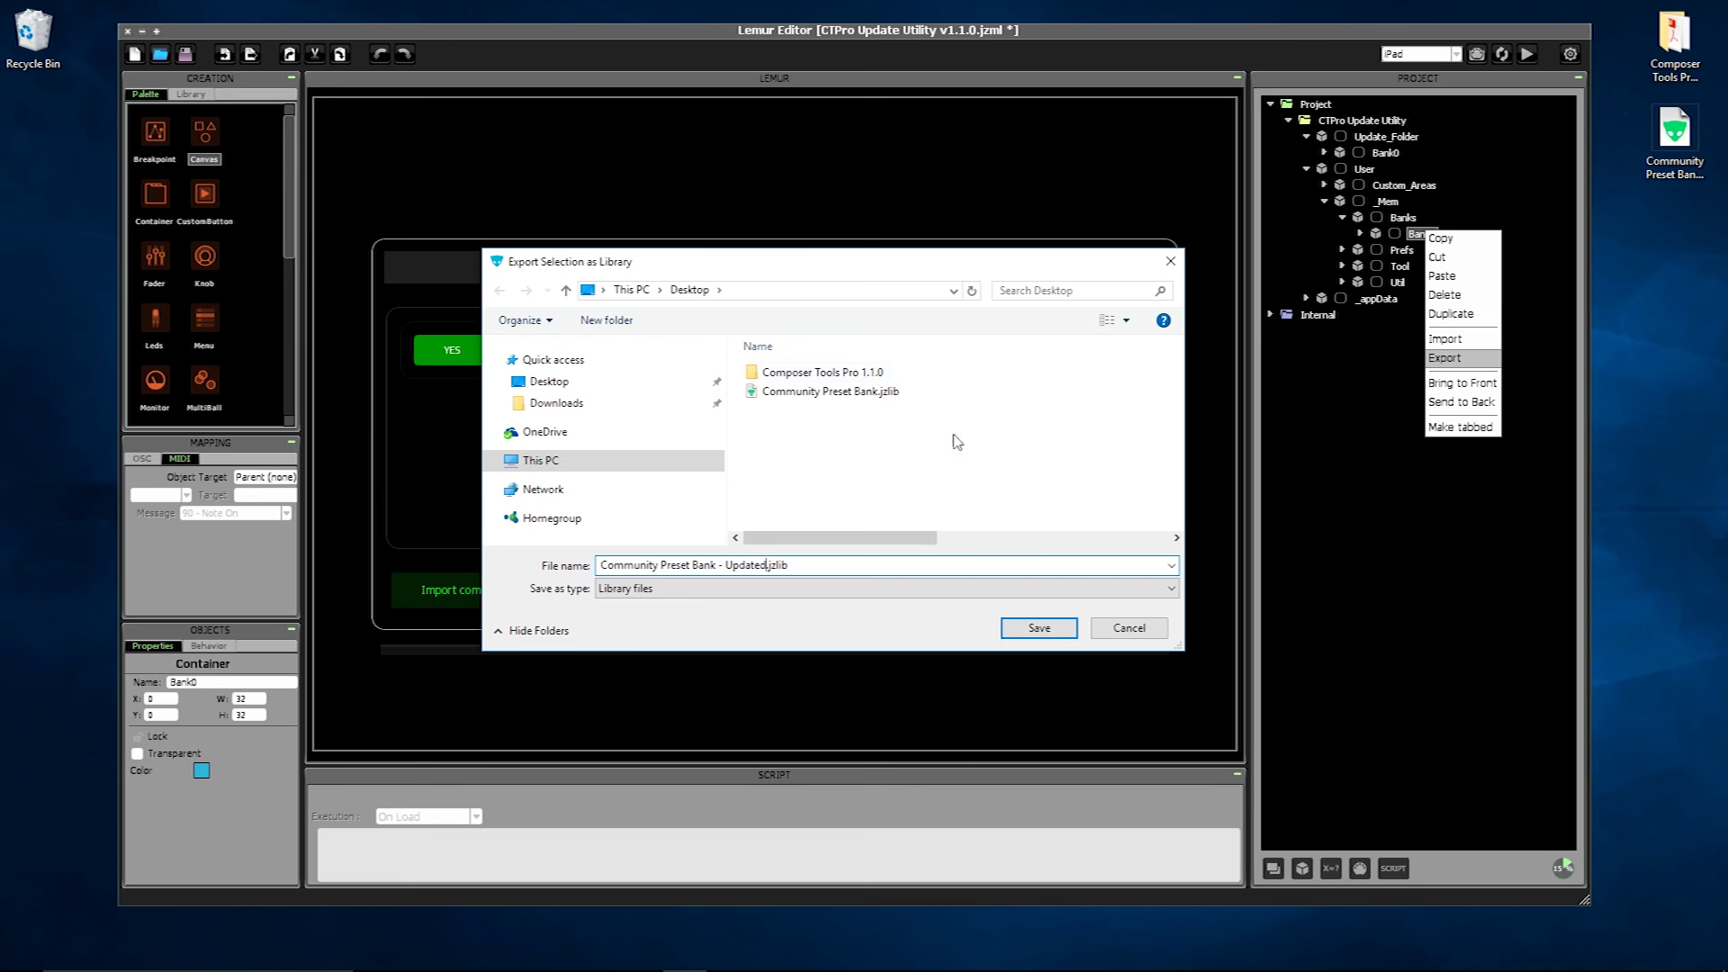
pyautogui.click(1035, 626)
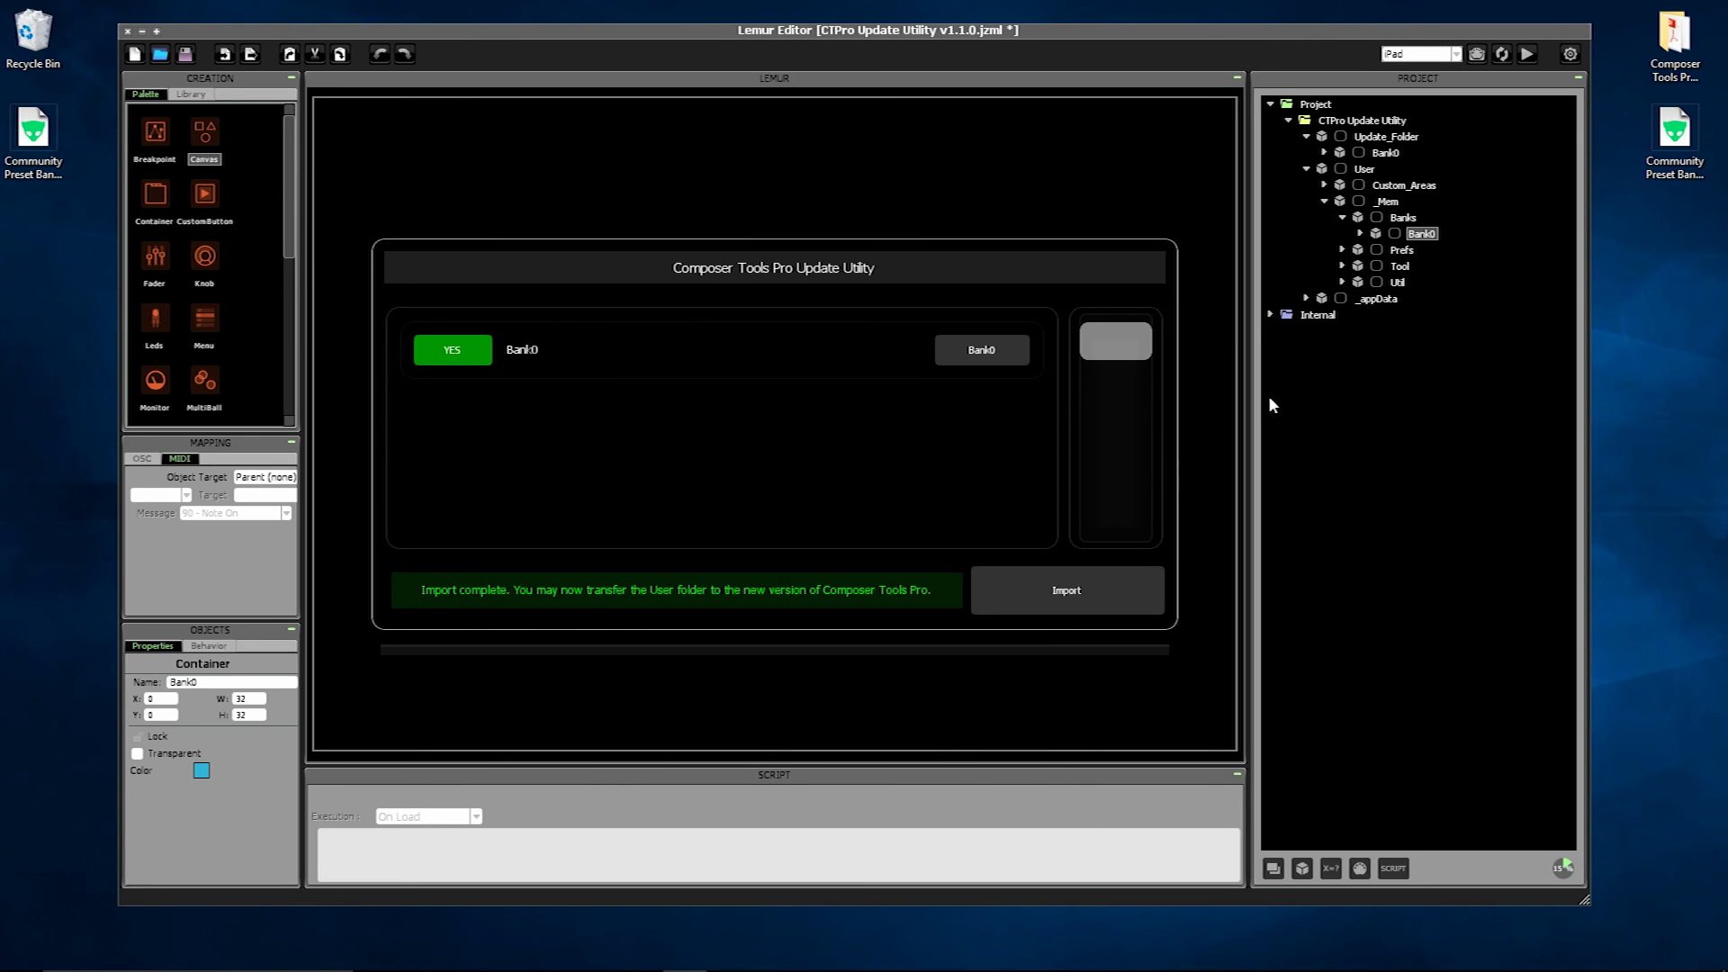
# - Open the Composer Tools Pro v1.1.0 project, discarding changes to the update utility
pyautogui.doubleClick(1674, 41)
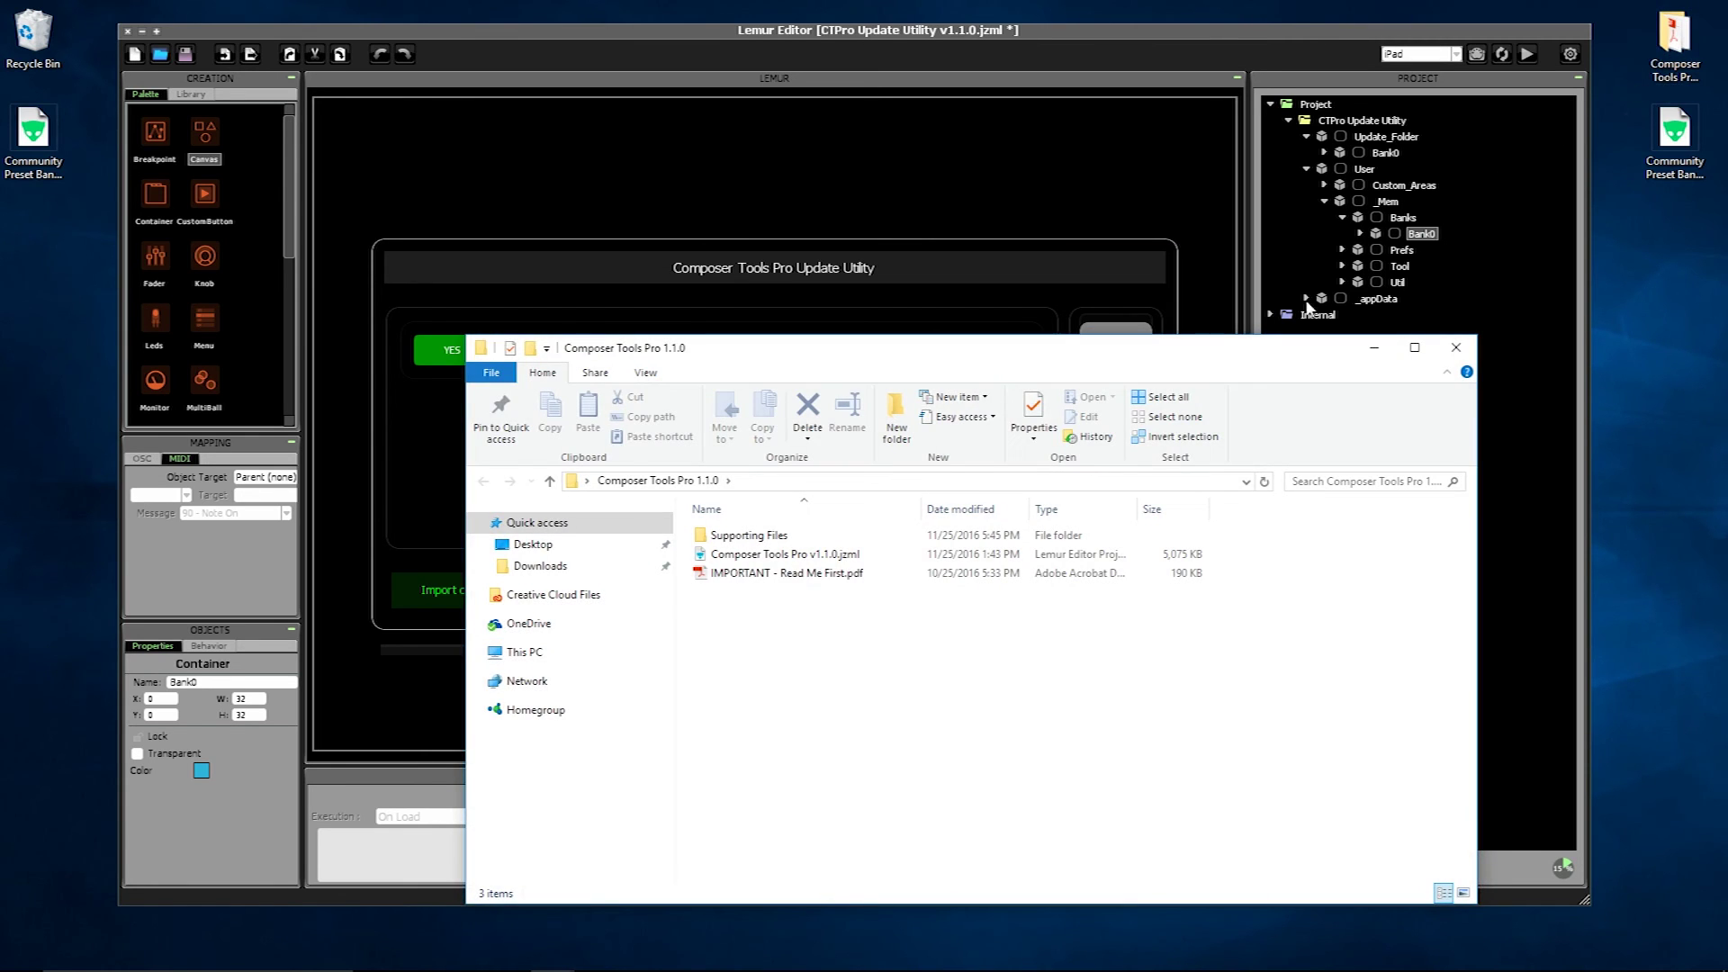
pyautogui.doubleClick(781, 554)
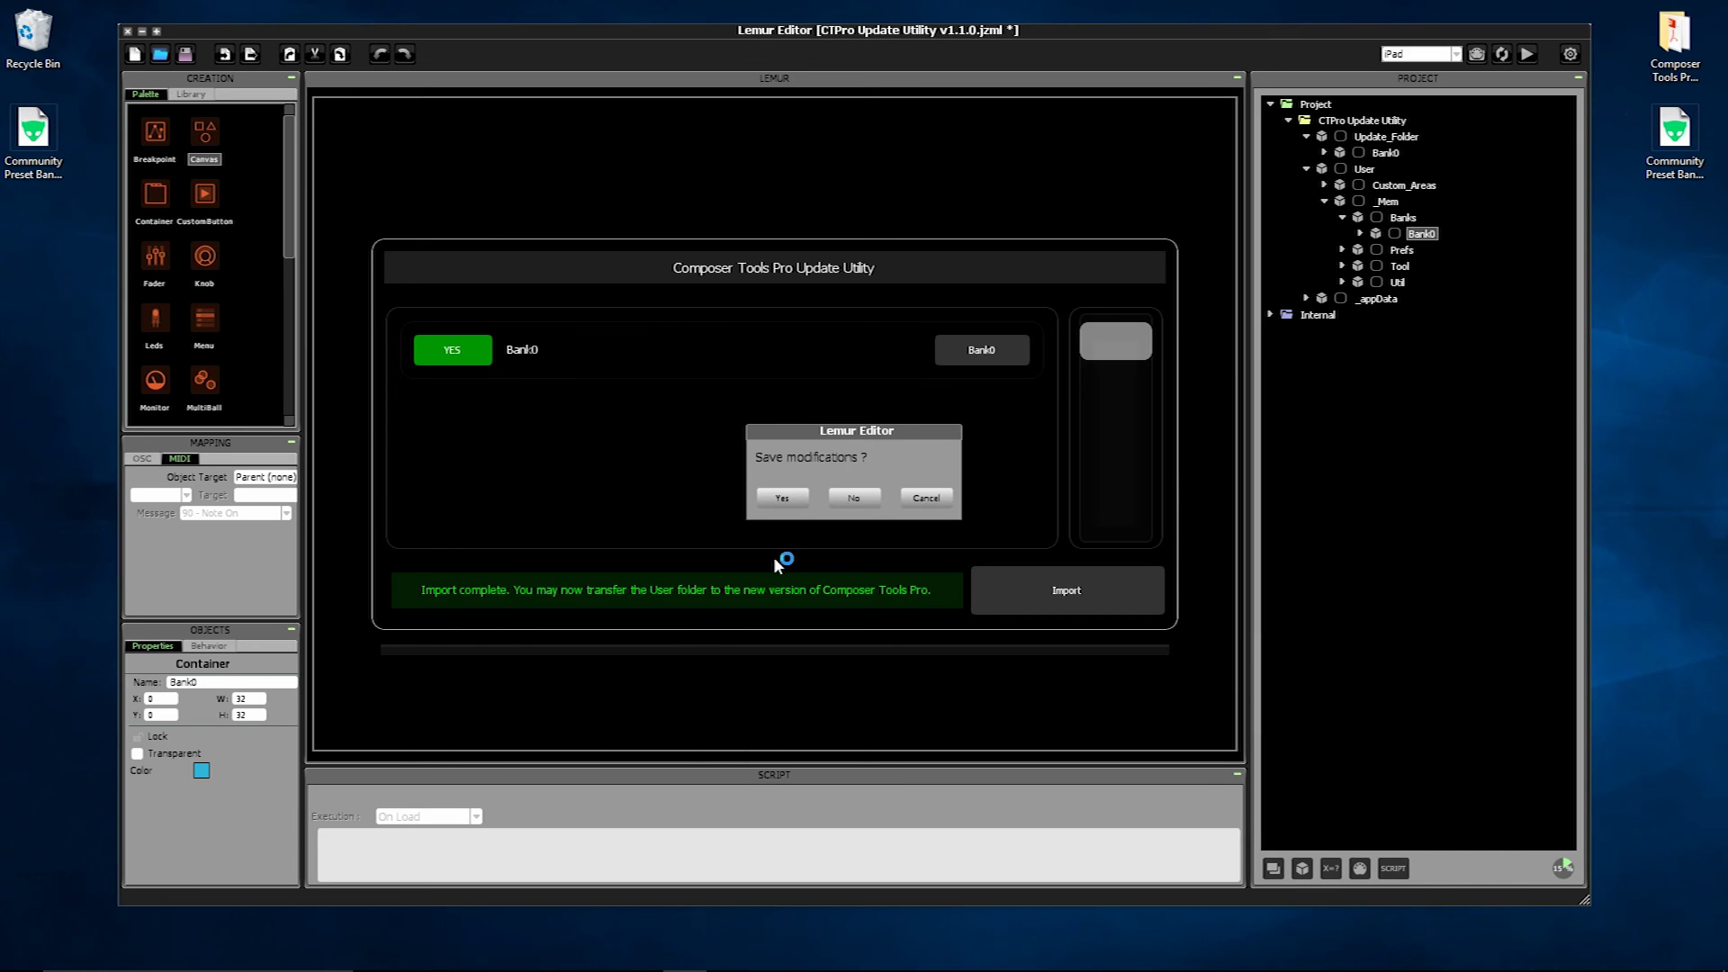
pyautogui.click(853, 500)
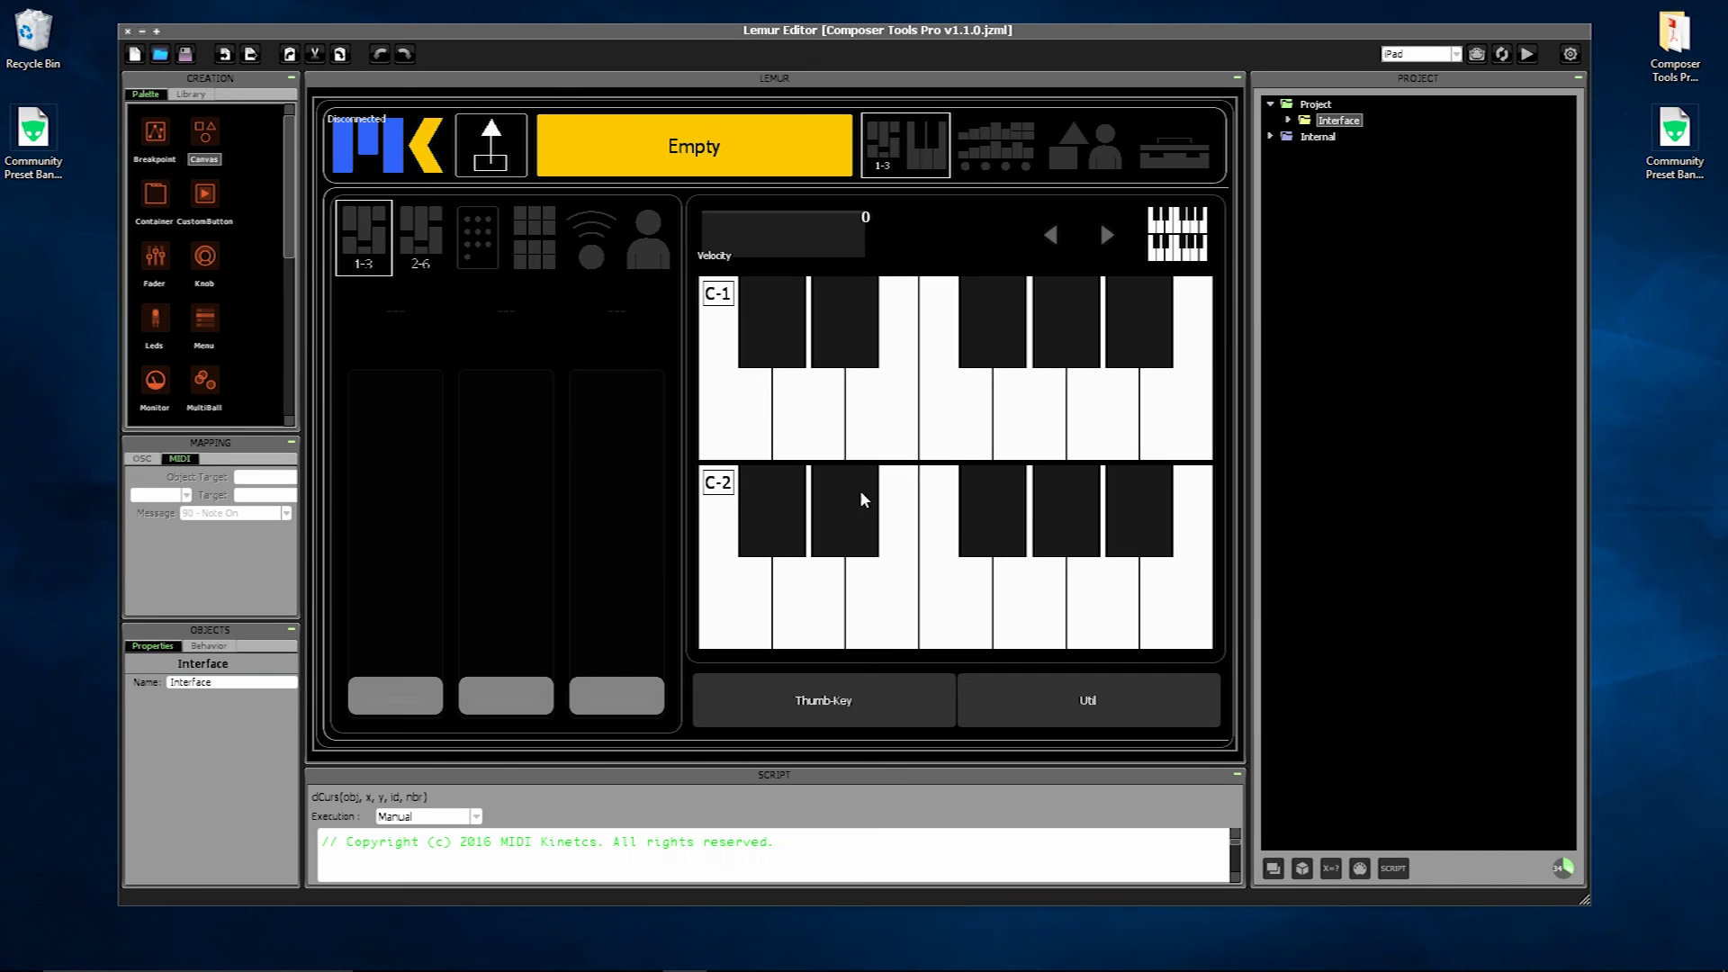
# - Import Community Preset Bank - Updated.jzlib into Composer_Tools_Pro > User > _Mem > Banks
pyautogui.click(1289, 121)
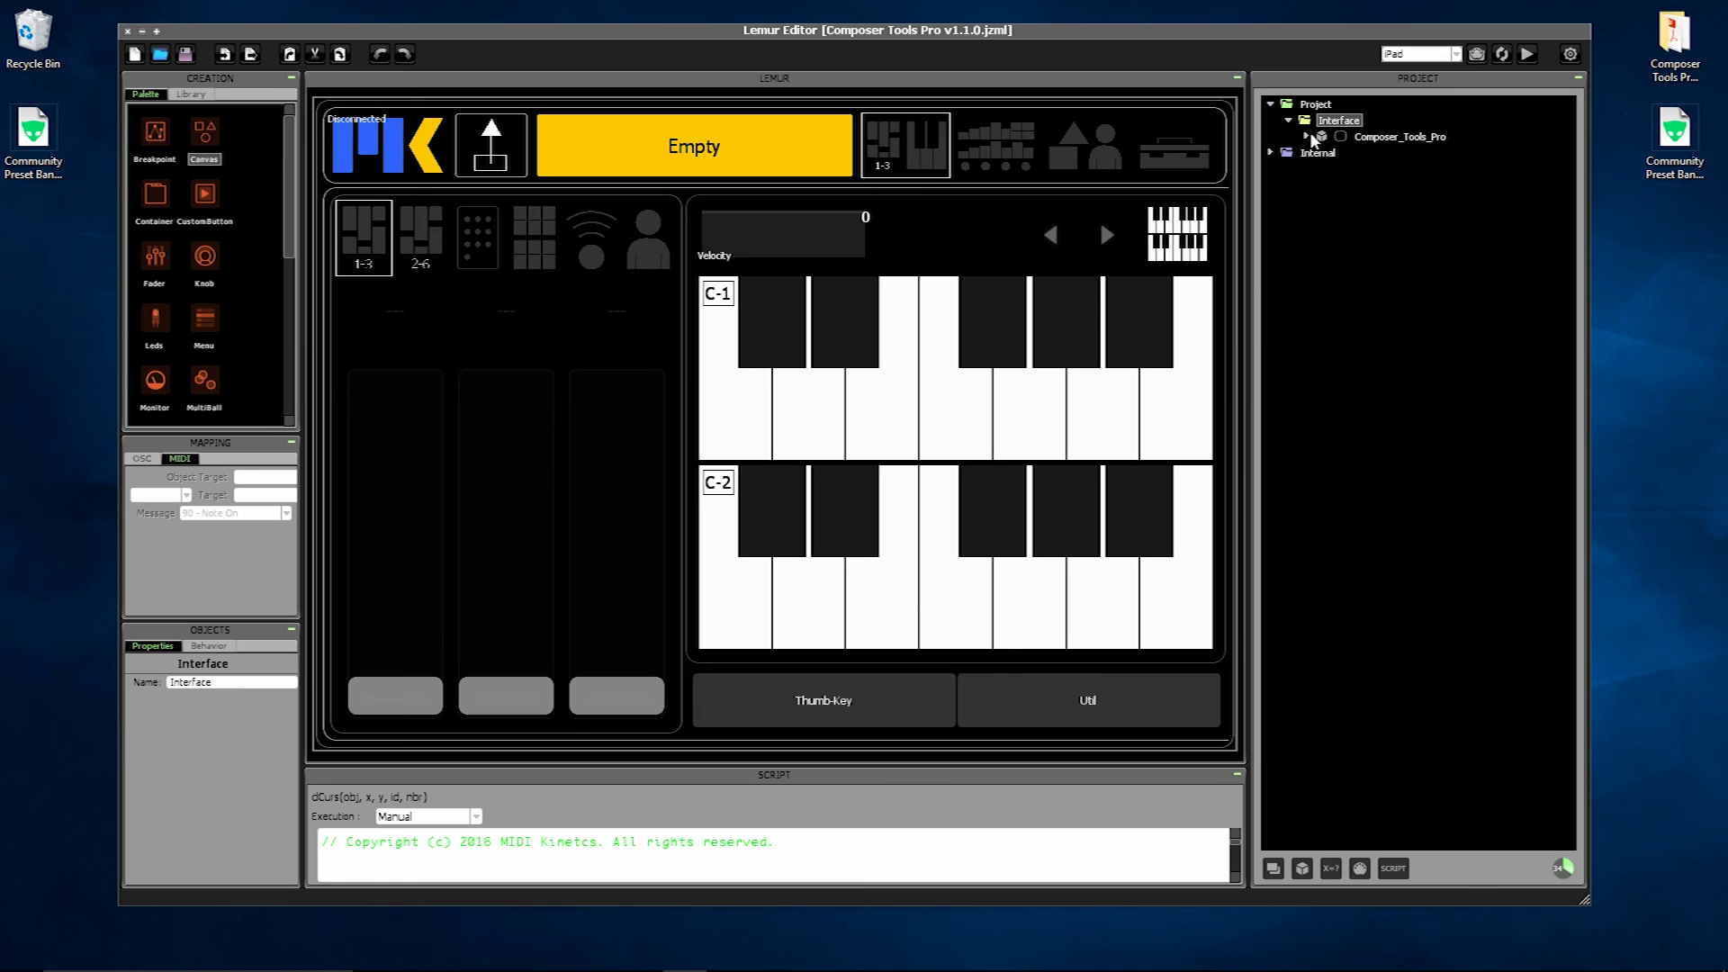
pyautogui.click(1306, 136)
pyautogui.click(1324, 152)
pyautogui.click(1342, 184)
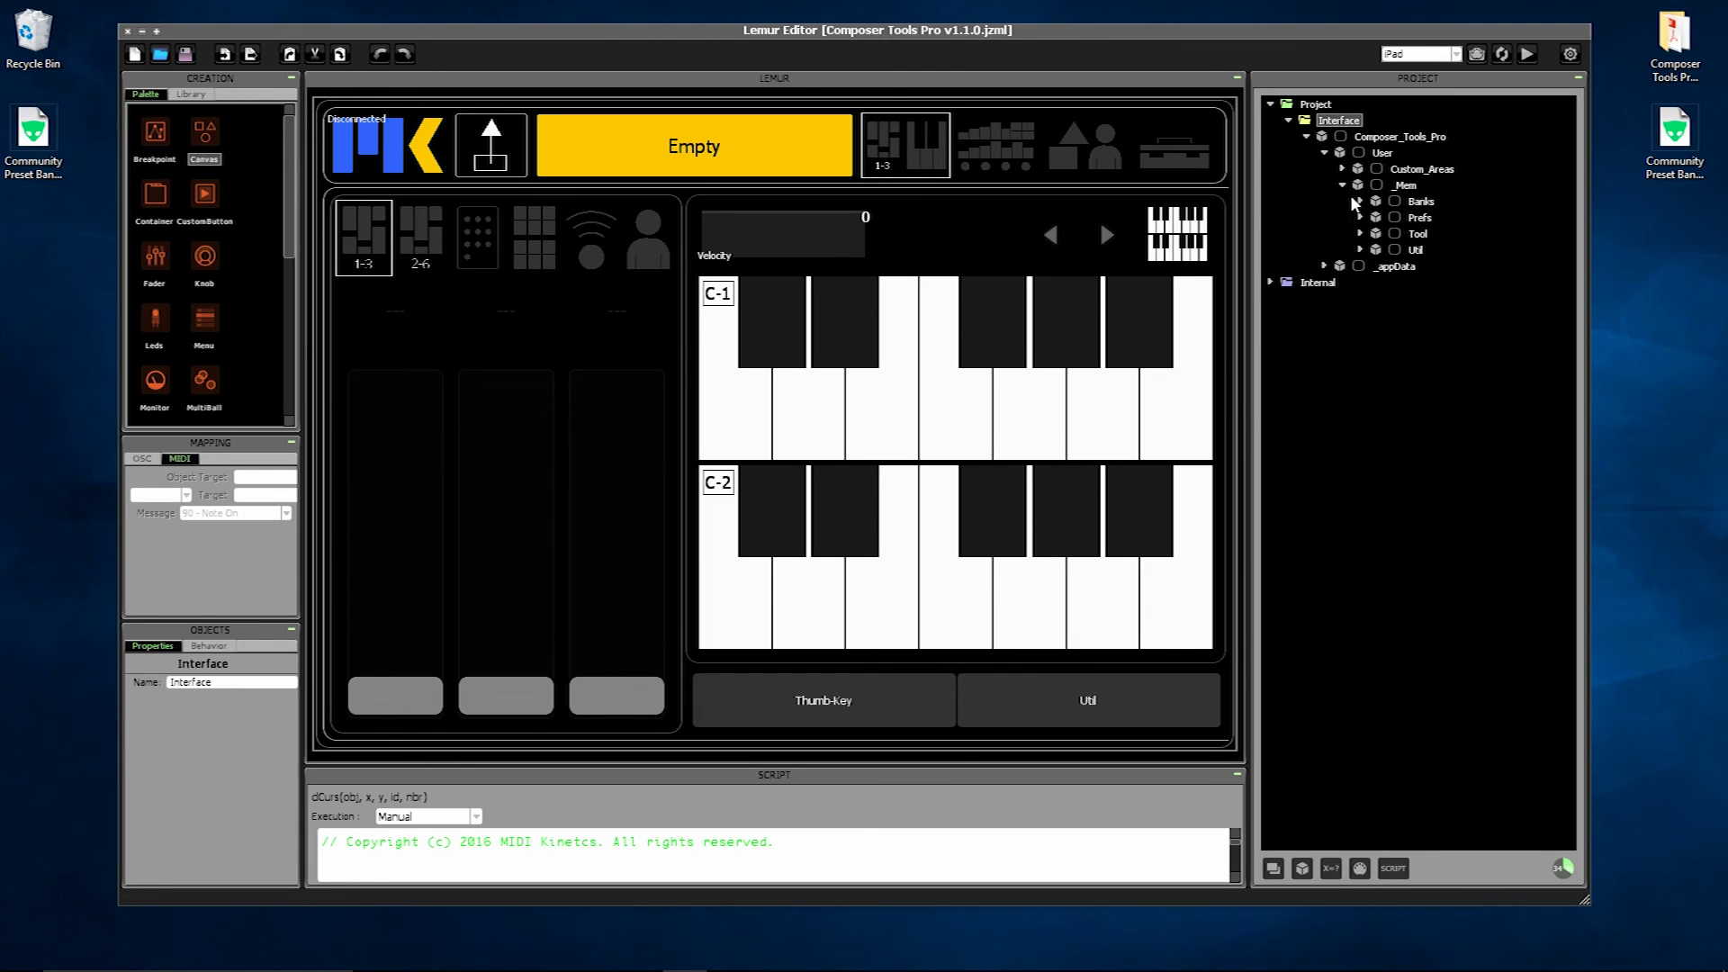
pyautogui.click(1360, 200)
pyautogui.rightClick(1427, 203)
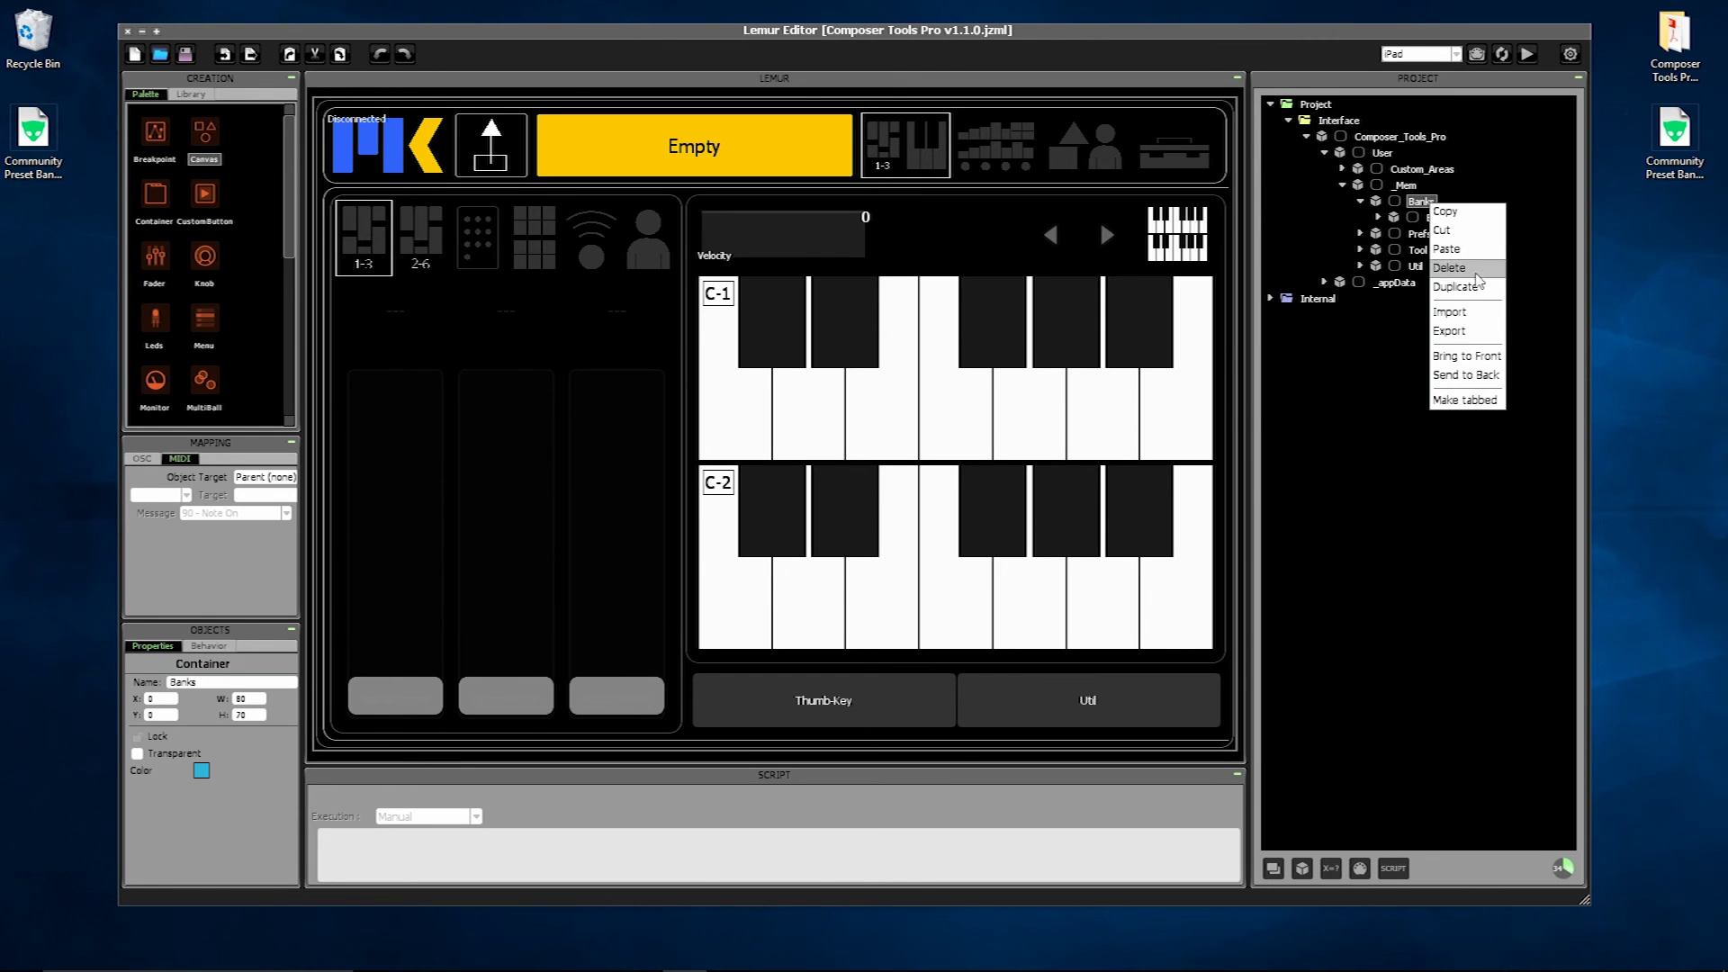
pyautogui.click(1449, 312)
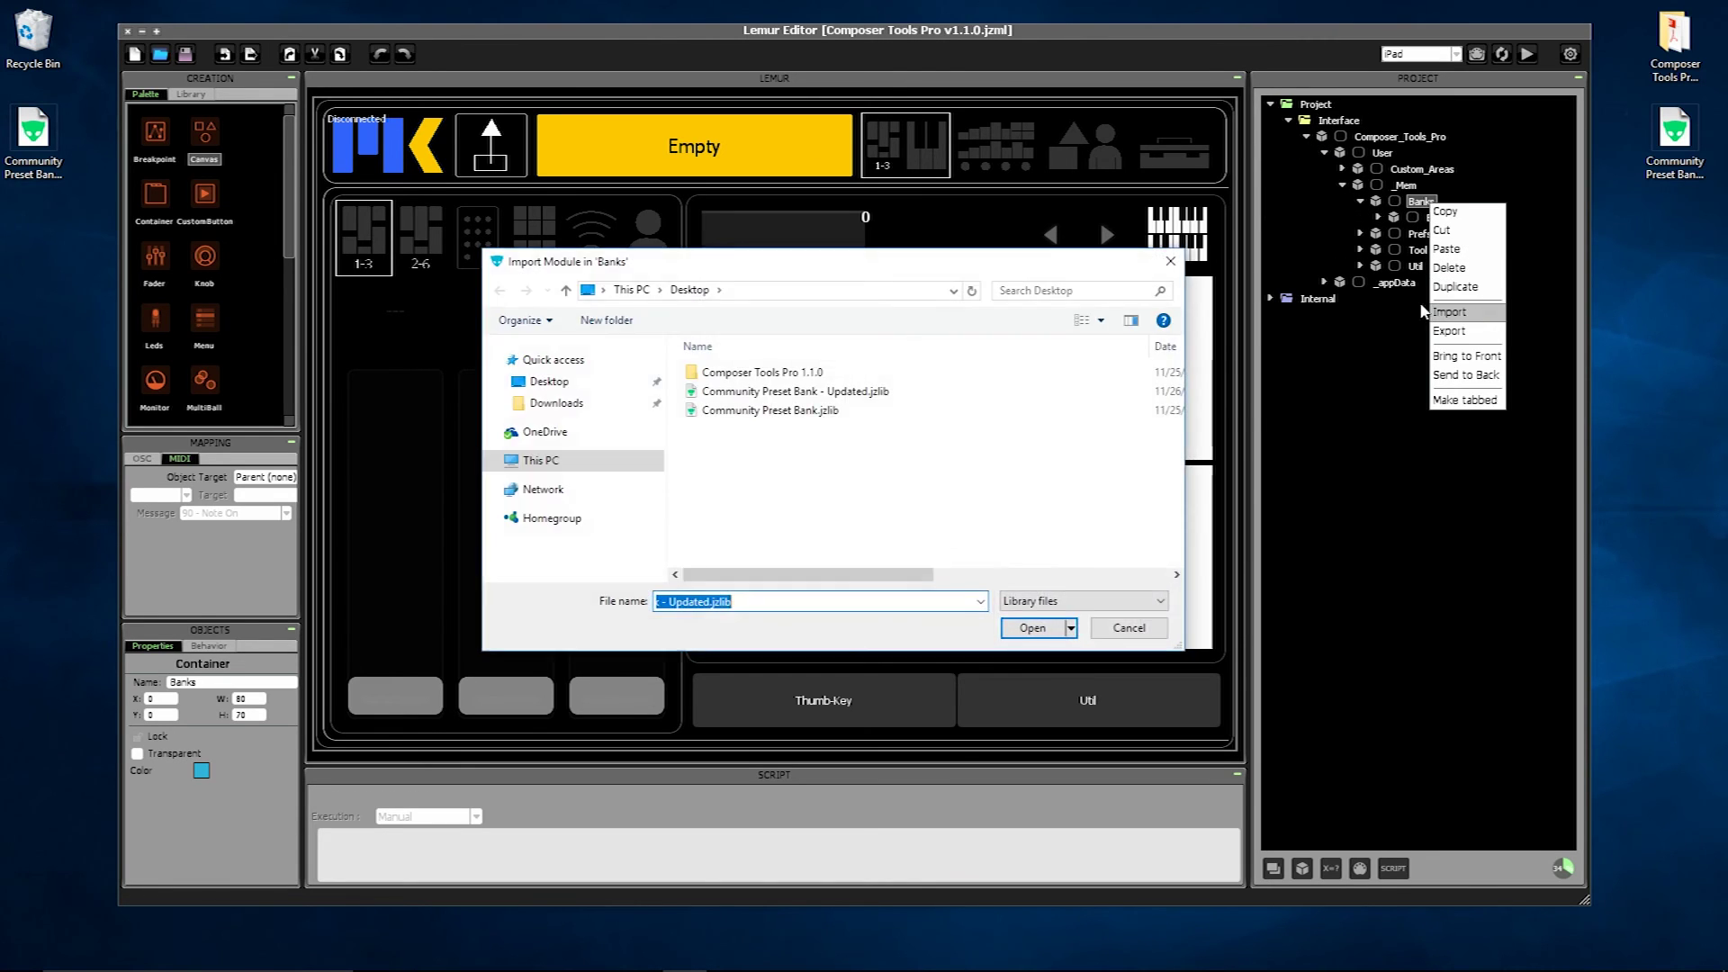
pyautogui.click(795, 390)
pyautogui.click(1026, 628)
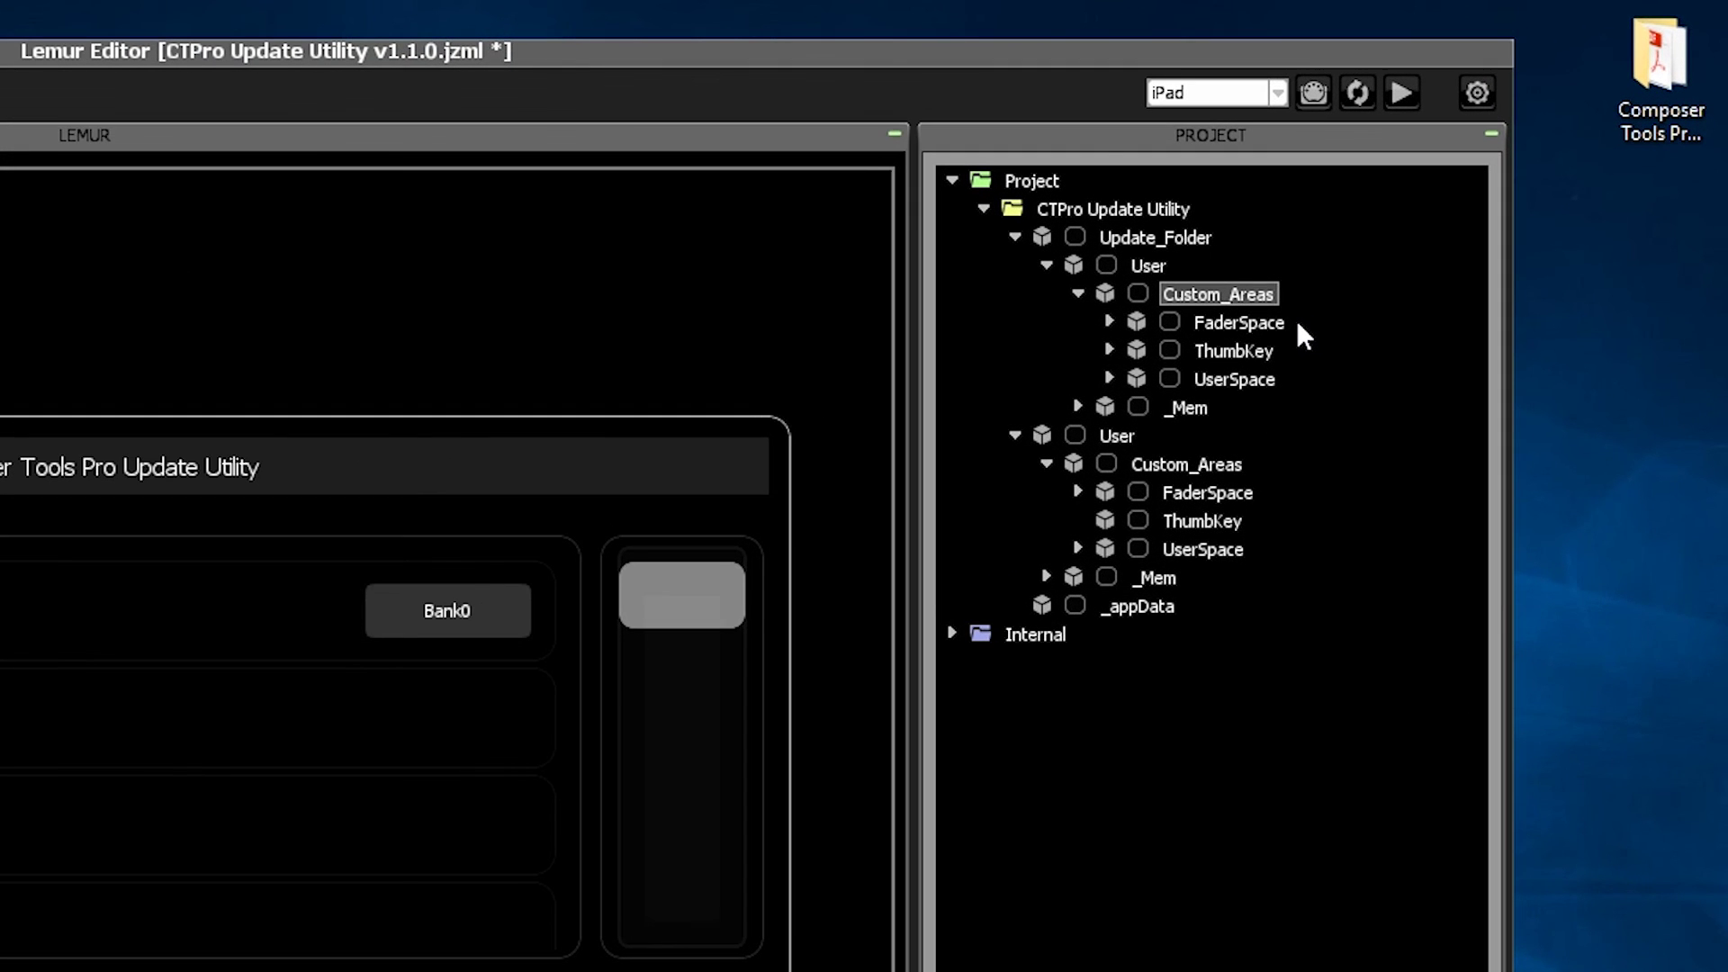
# - Review the converted FaderSpace, ThumbKey and UserSpace, then delete the old Custom_Areas from User
pyautogui.click(1296, 322)
pyautogui.click(1296, 351)
pyautogui.click(1298, 379)
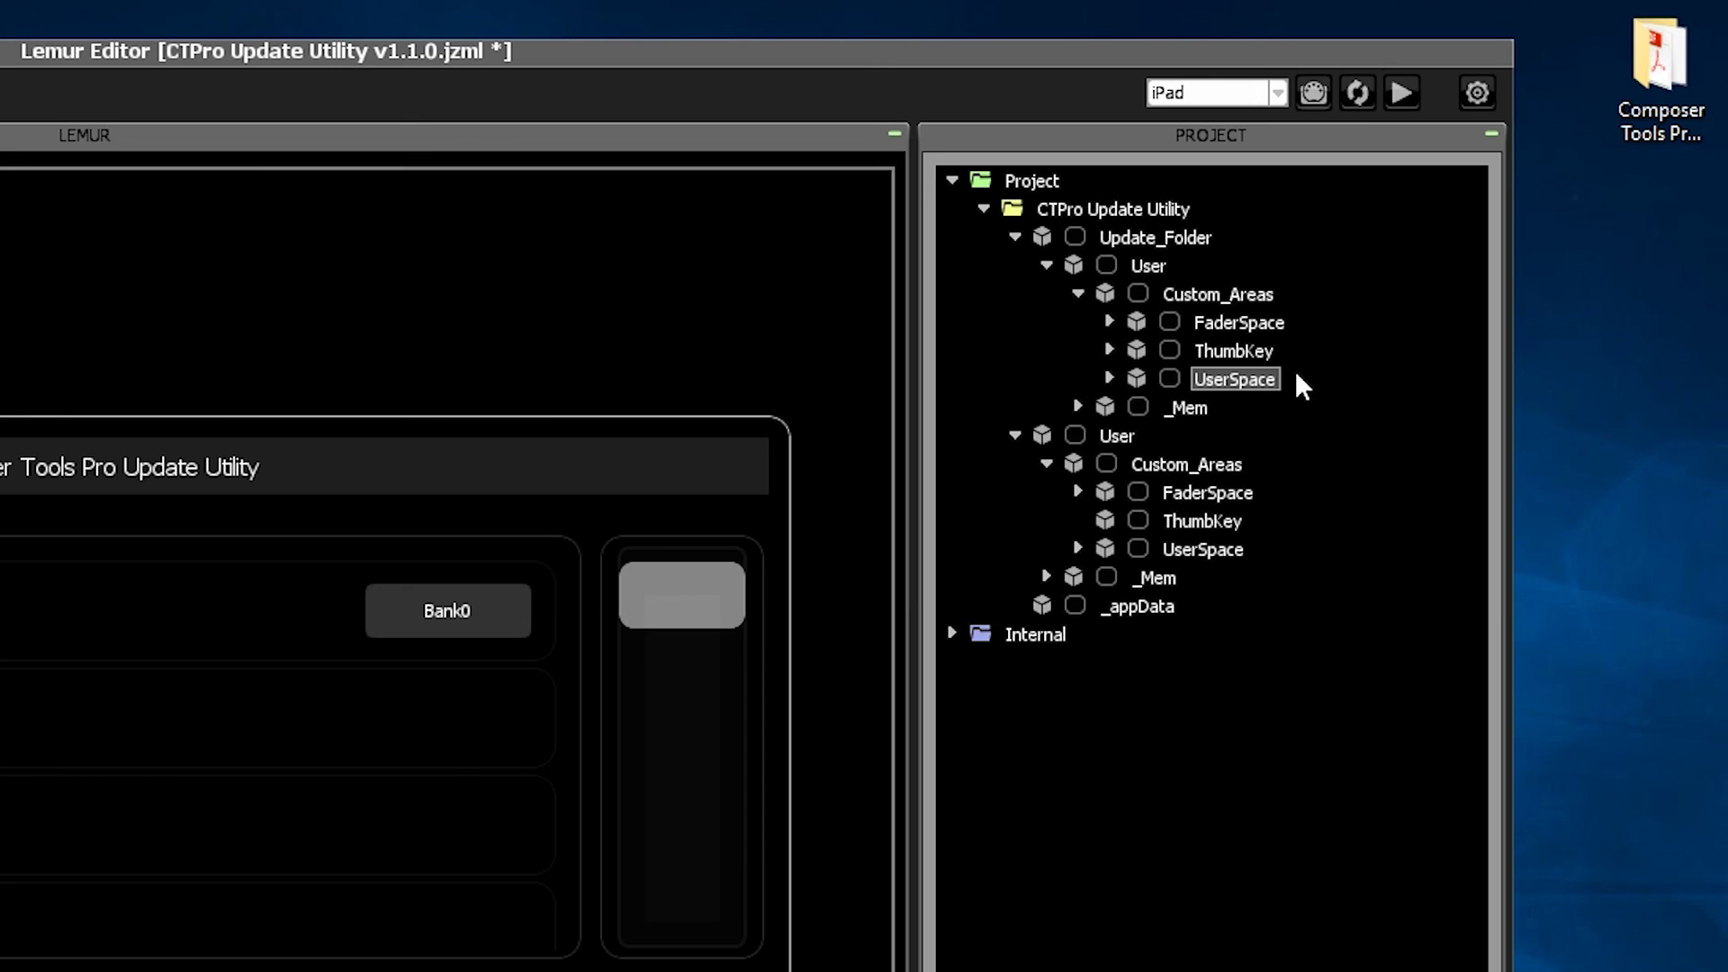
pyautogui.click(1241, 297)
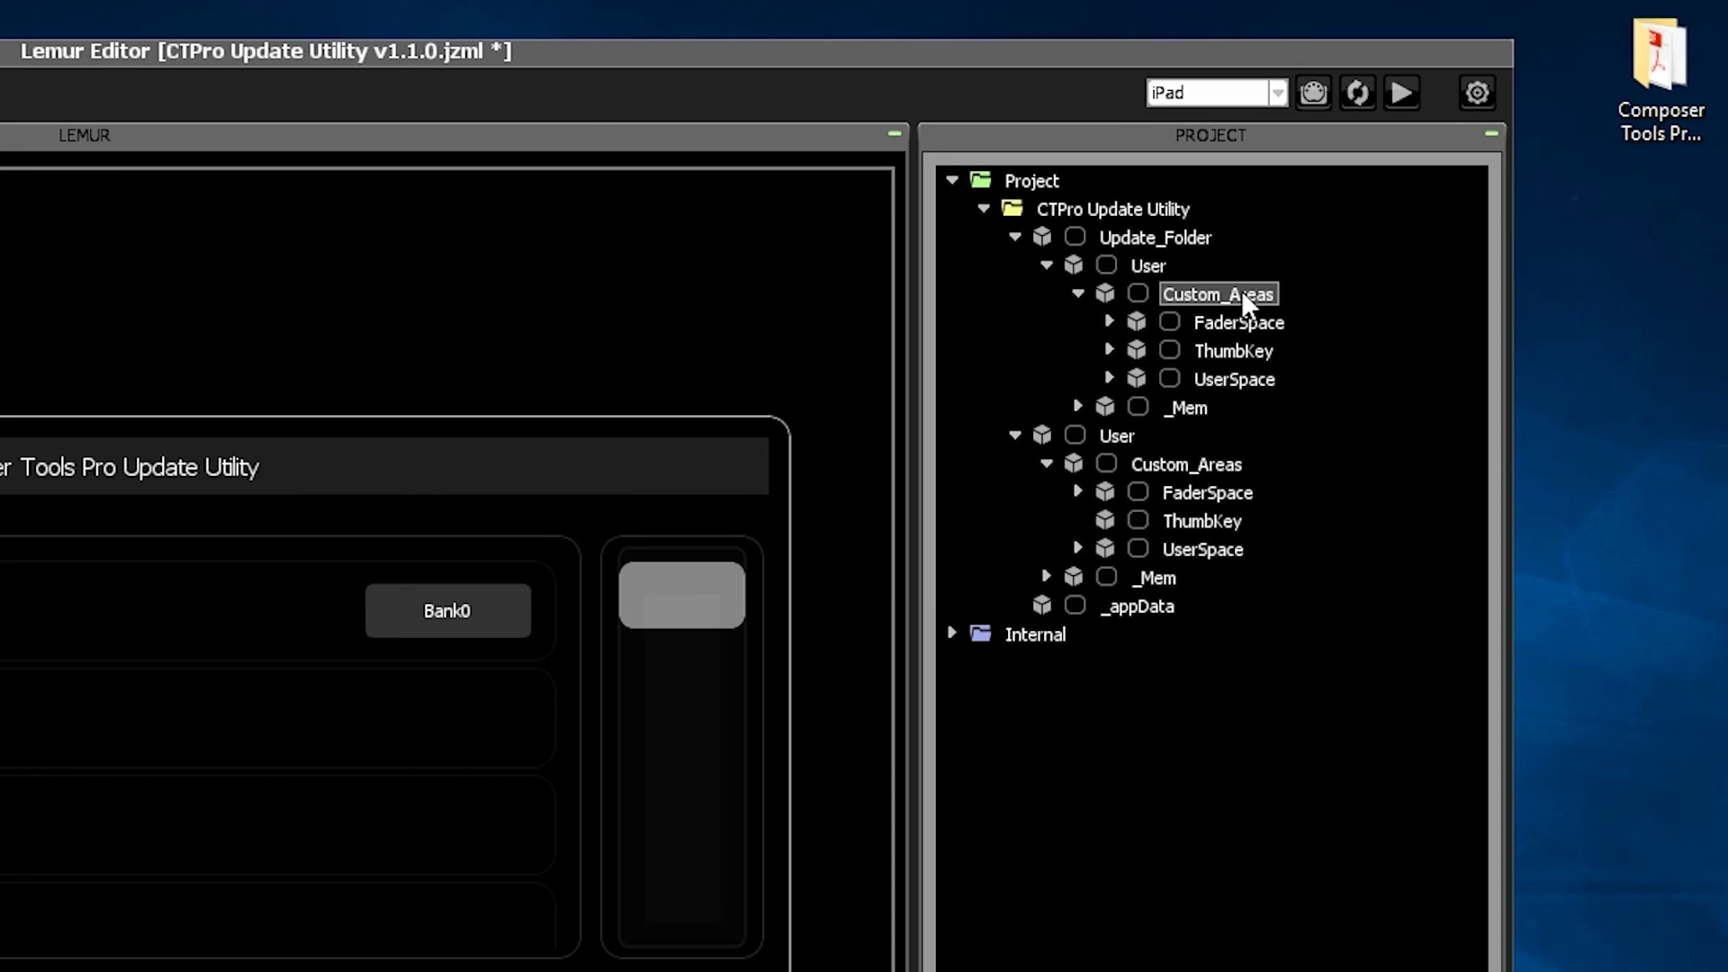
pyautogui.click(1240, 467)
pyautogui.rightClick(1238, 461)
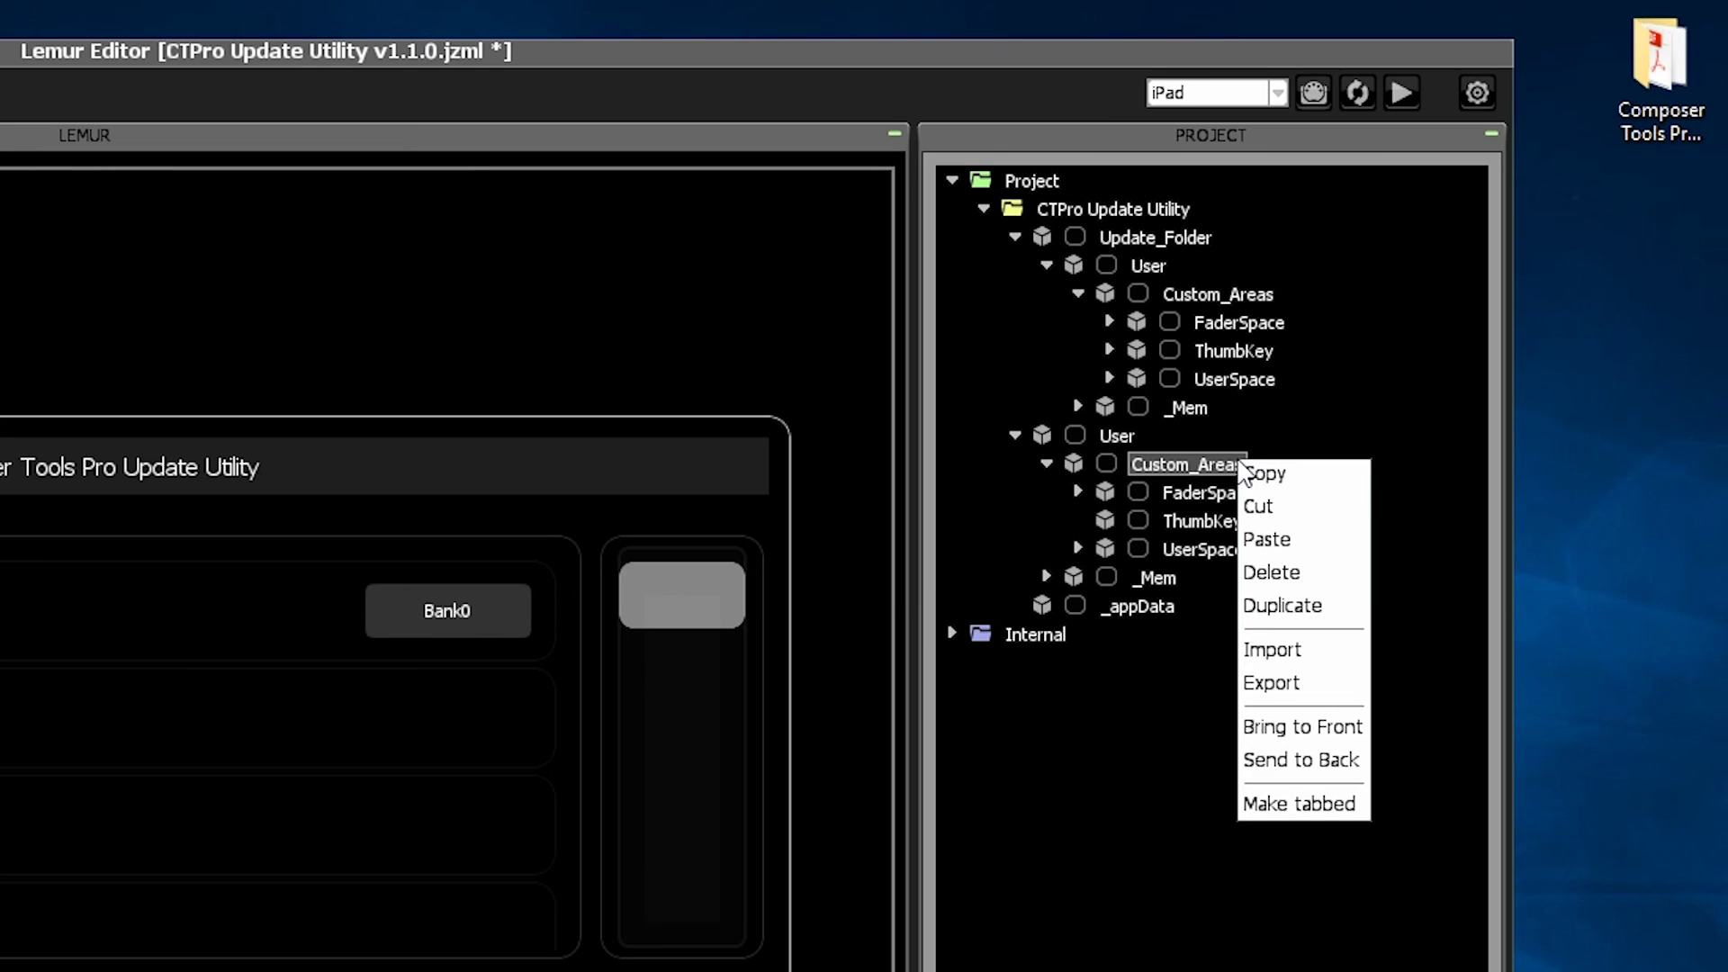
pyautogui.click(1321, 572)
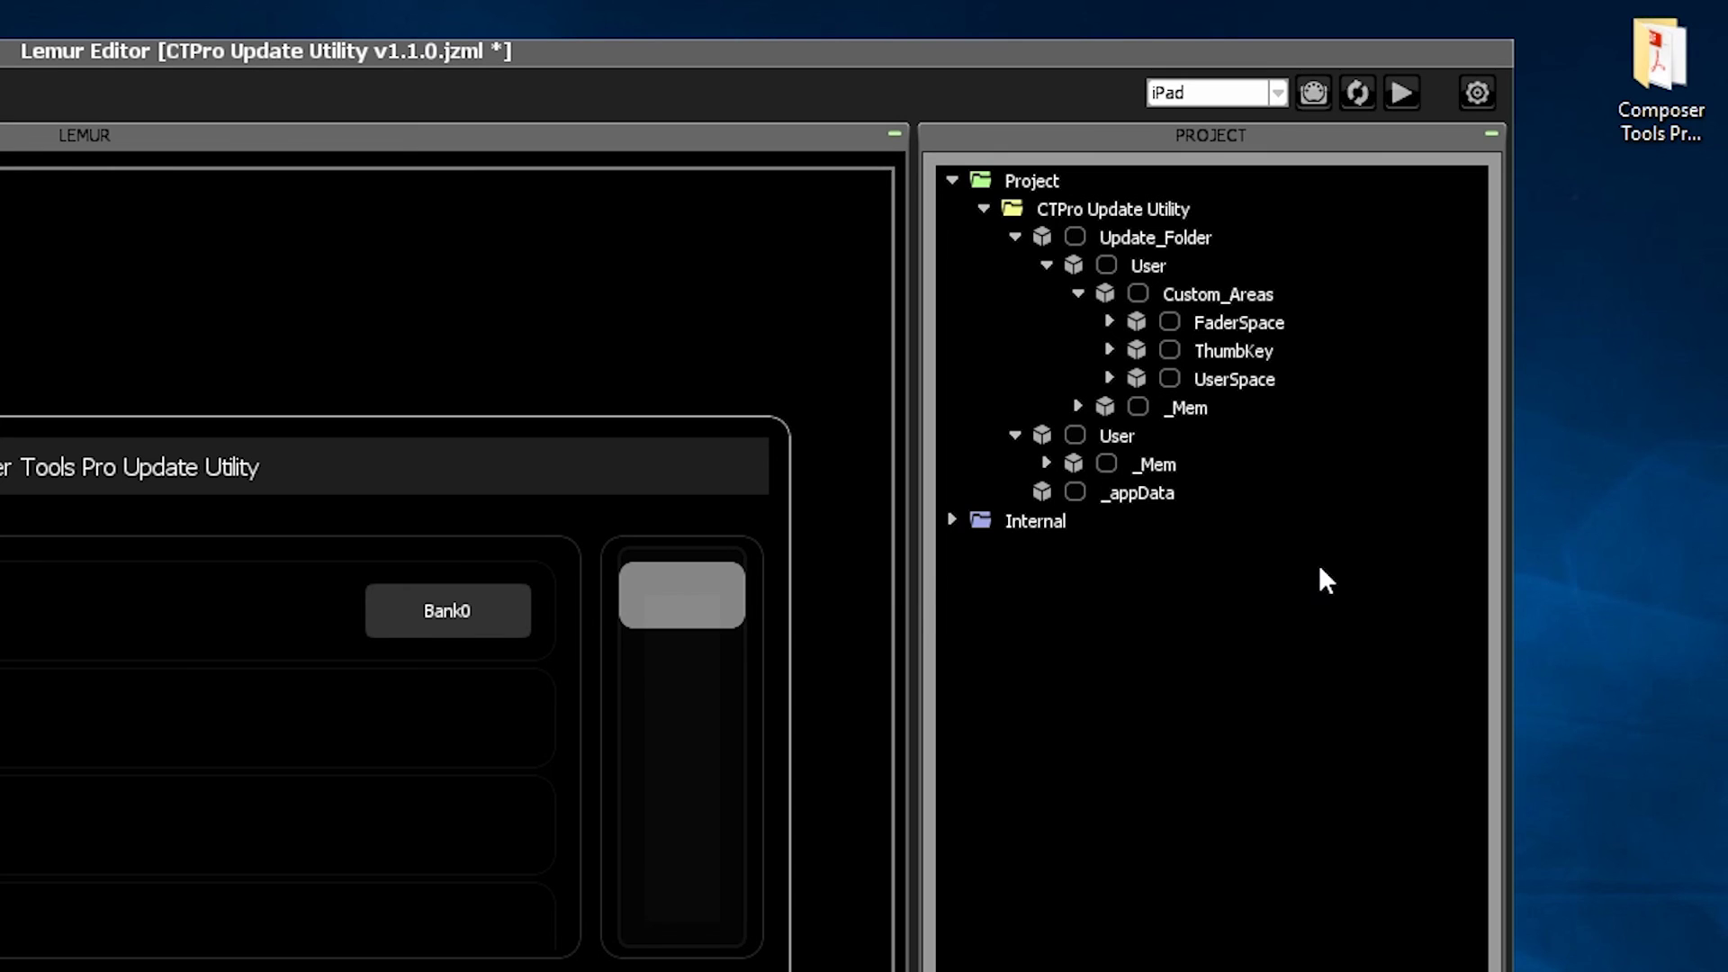
# - Copy the converted Custom_Areas from Update_Folder and paste it into the User folder
pyautogui.click(1234, 290)
pyautogui.rightClick(1234, 289)
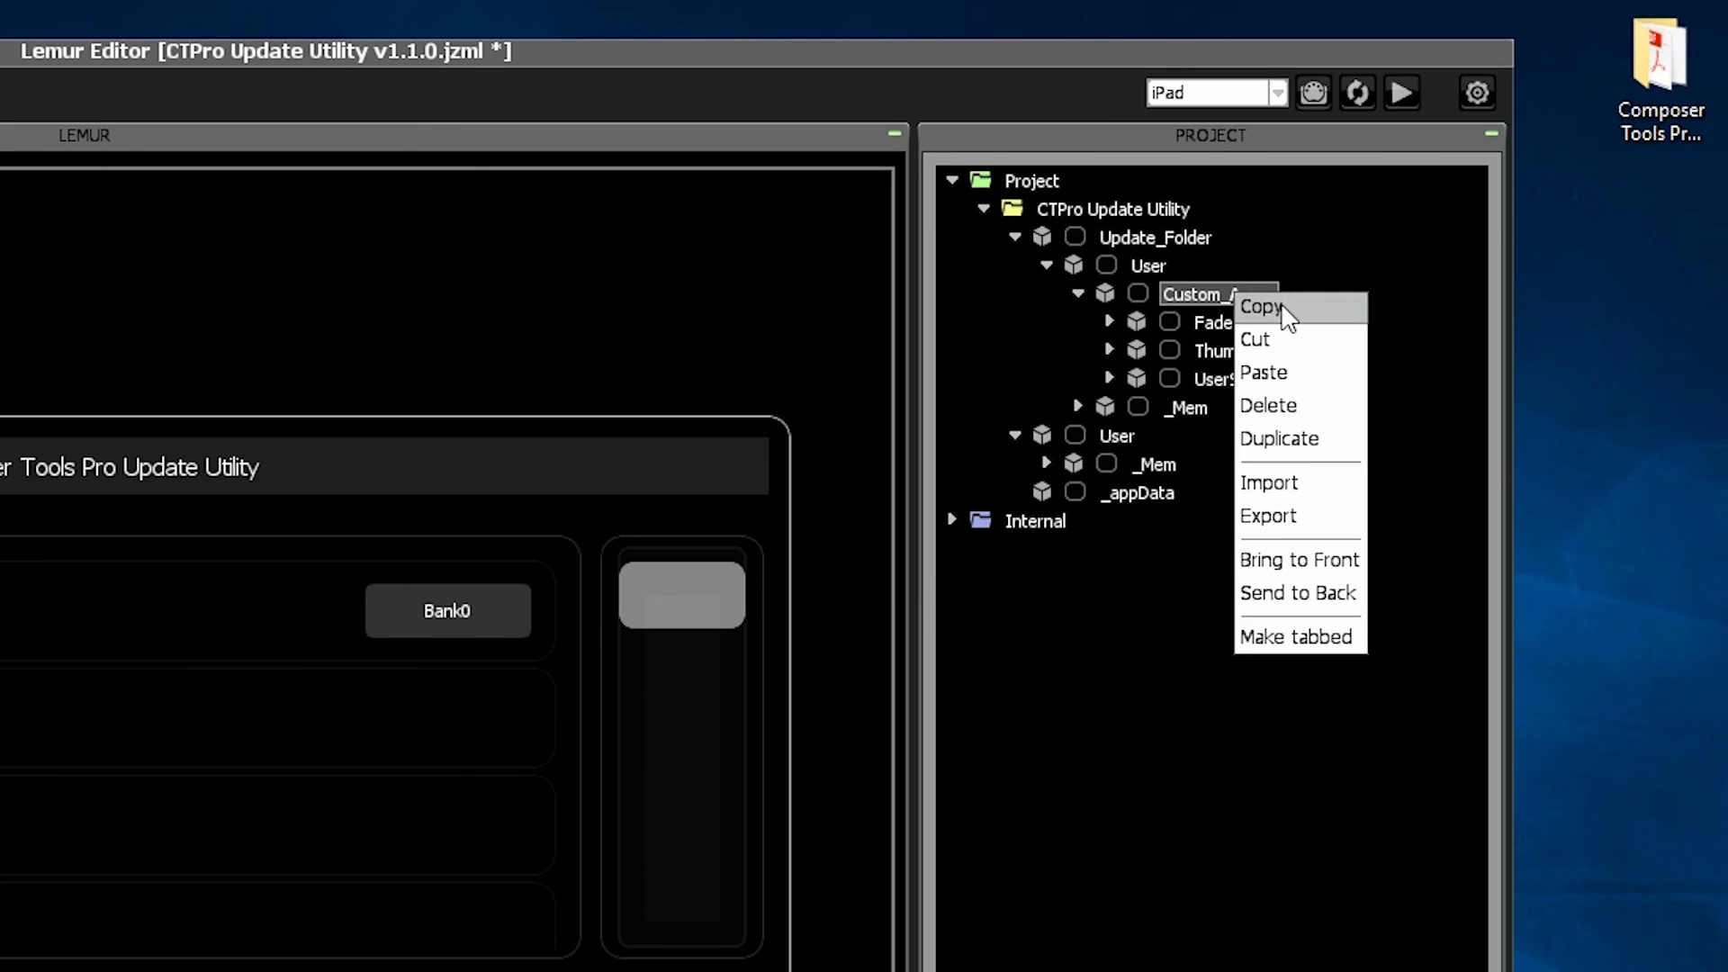
pyautogui.click(1282, 303)
pyautogui.click(1125, 432)
pyautogui.rightClick(1125, 432)
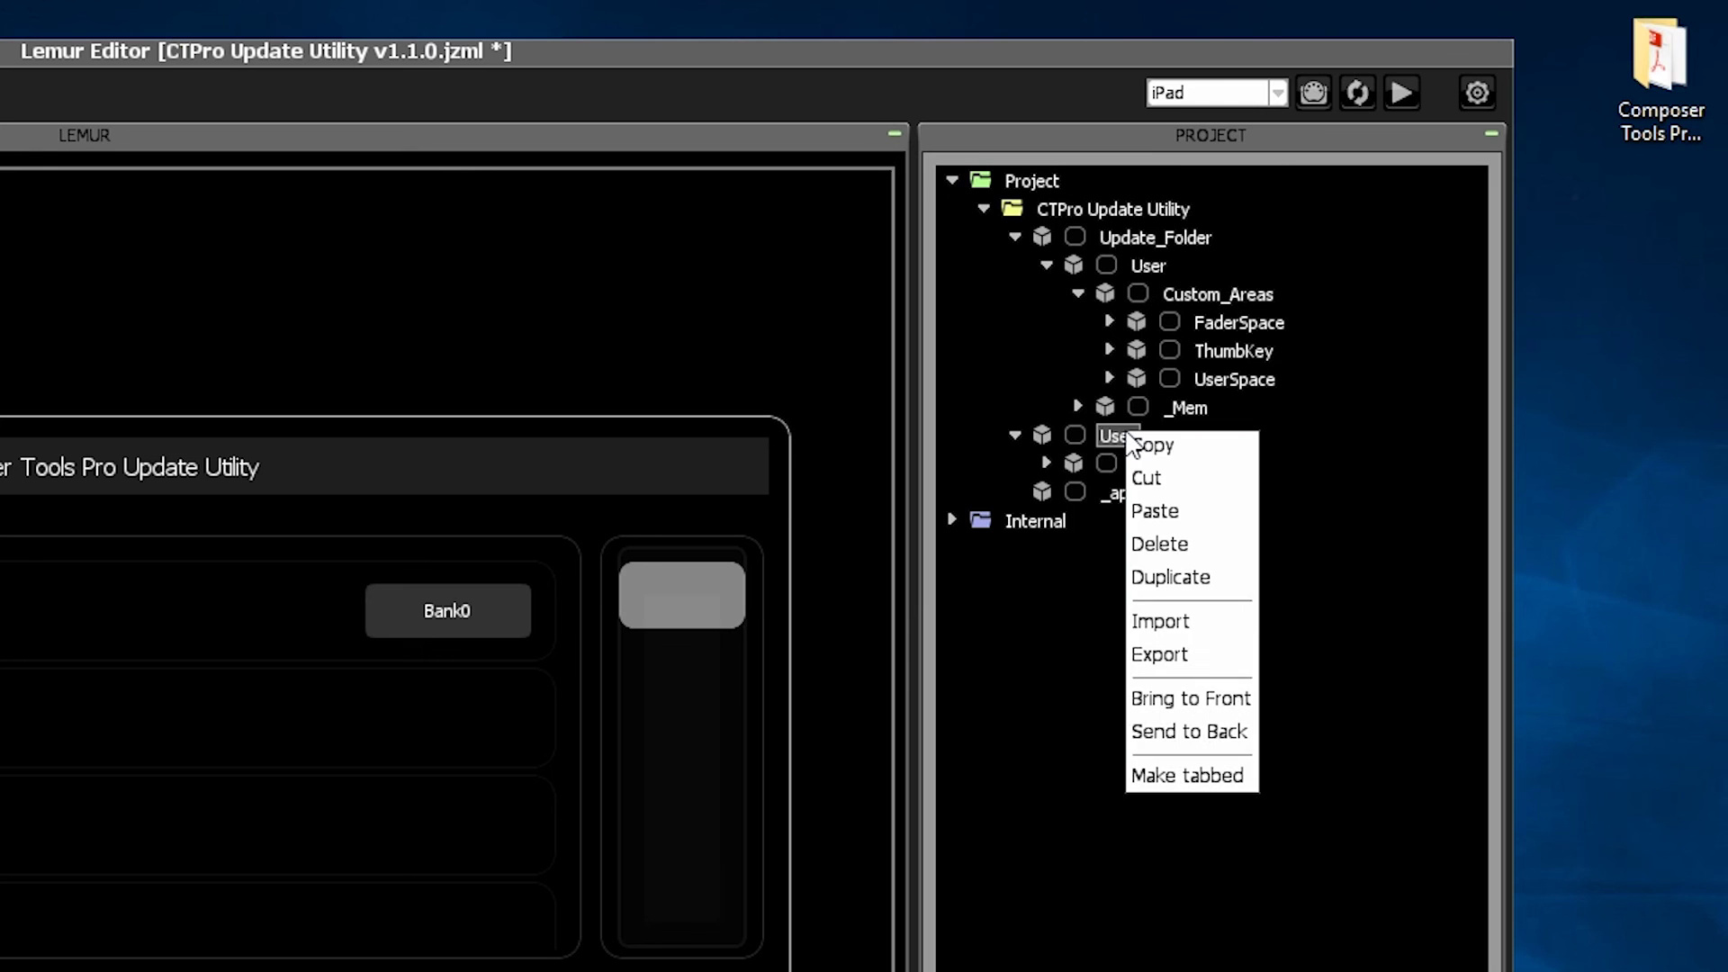
pyautogui.click(1208, 515)
pyautogui.click(1047, 463)
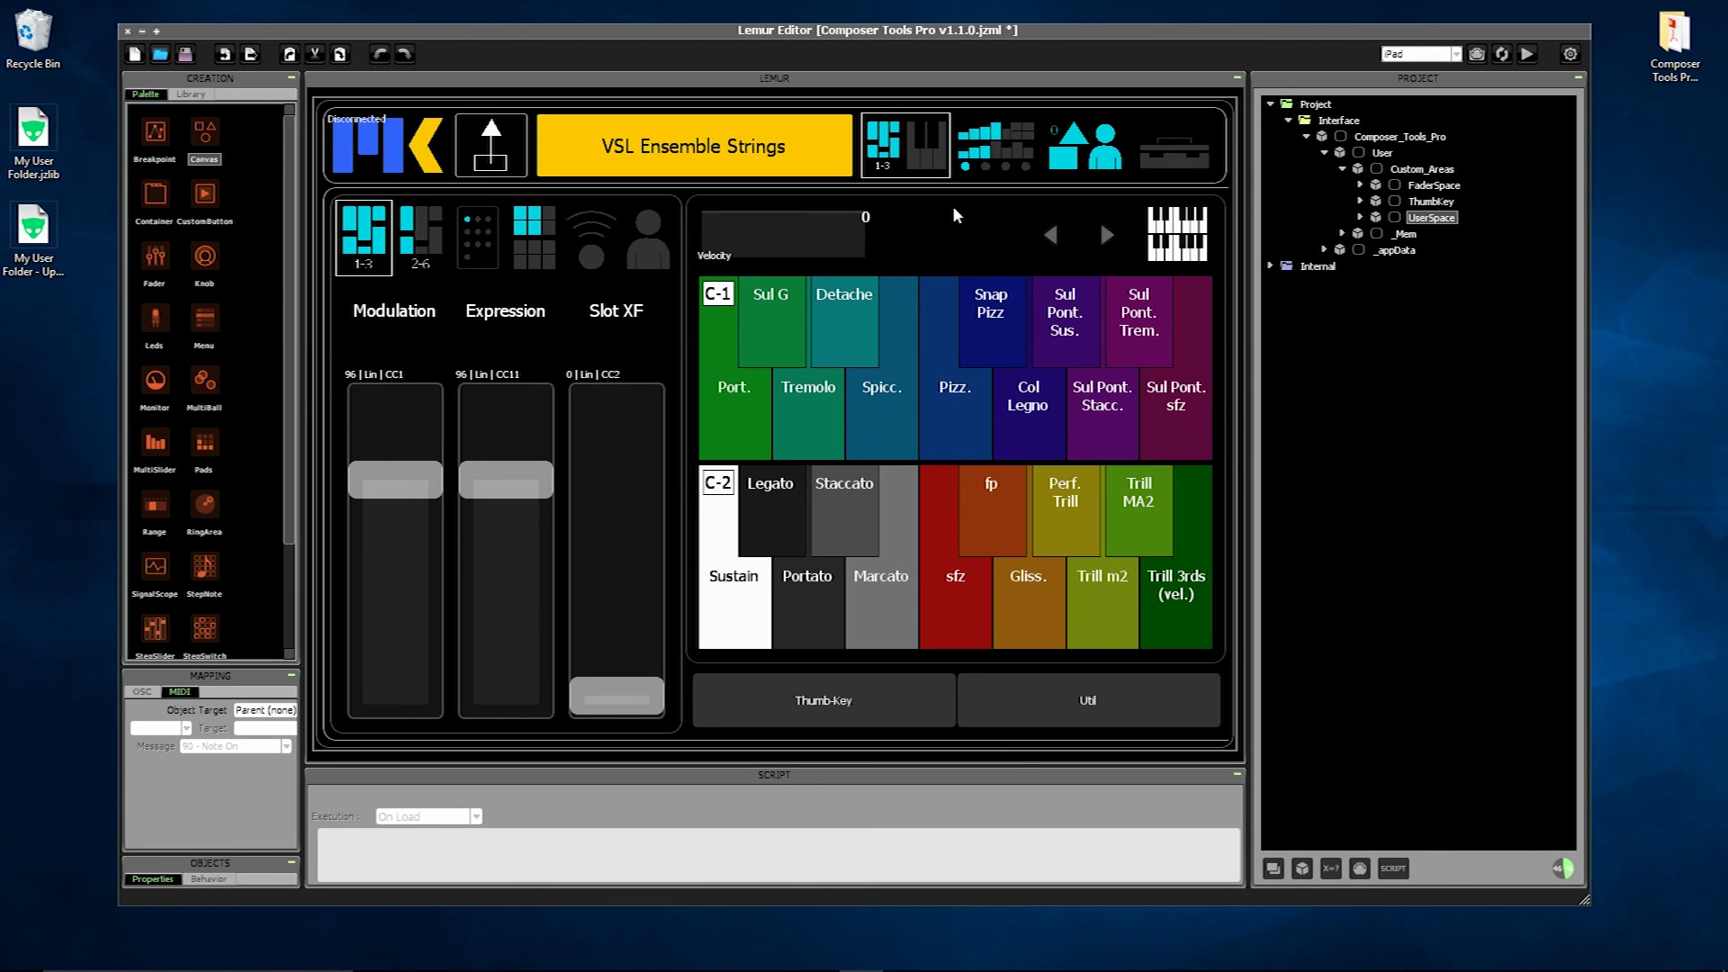
# - Show the UserSpace page (Tab 0–9, ADSR controls), toggle Thumb-Key on and off, then bring up ThumbKey's actions
pyautogui.click(1076, 171)
pyautogui.click(835, 706)
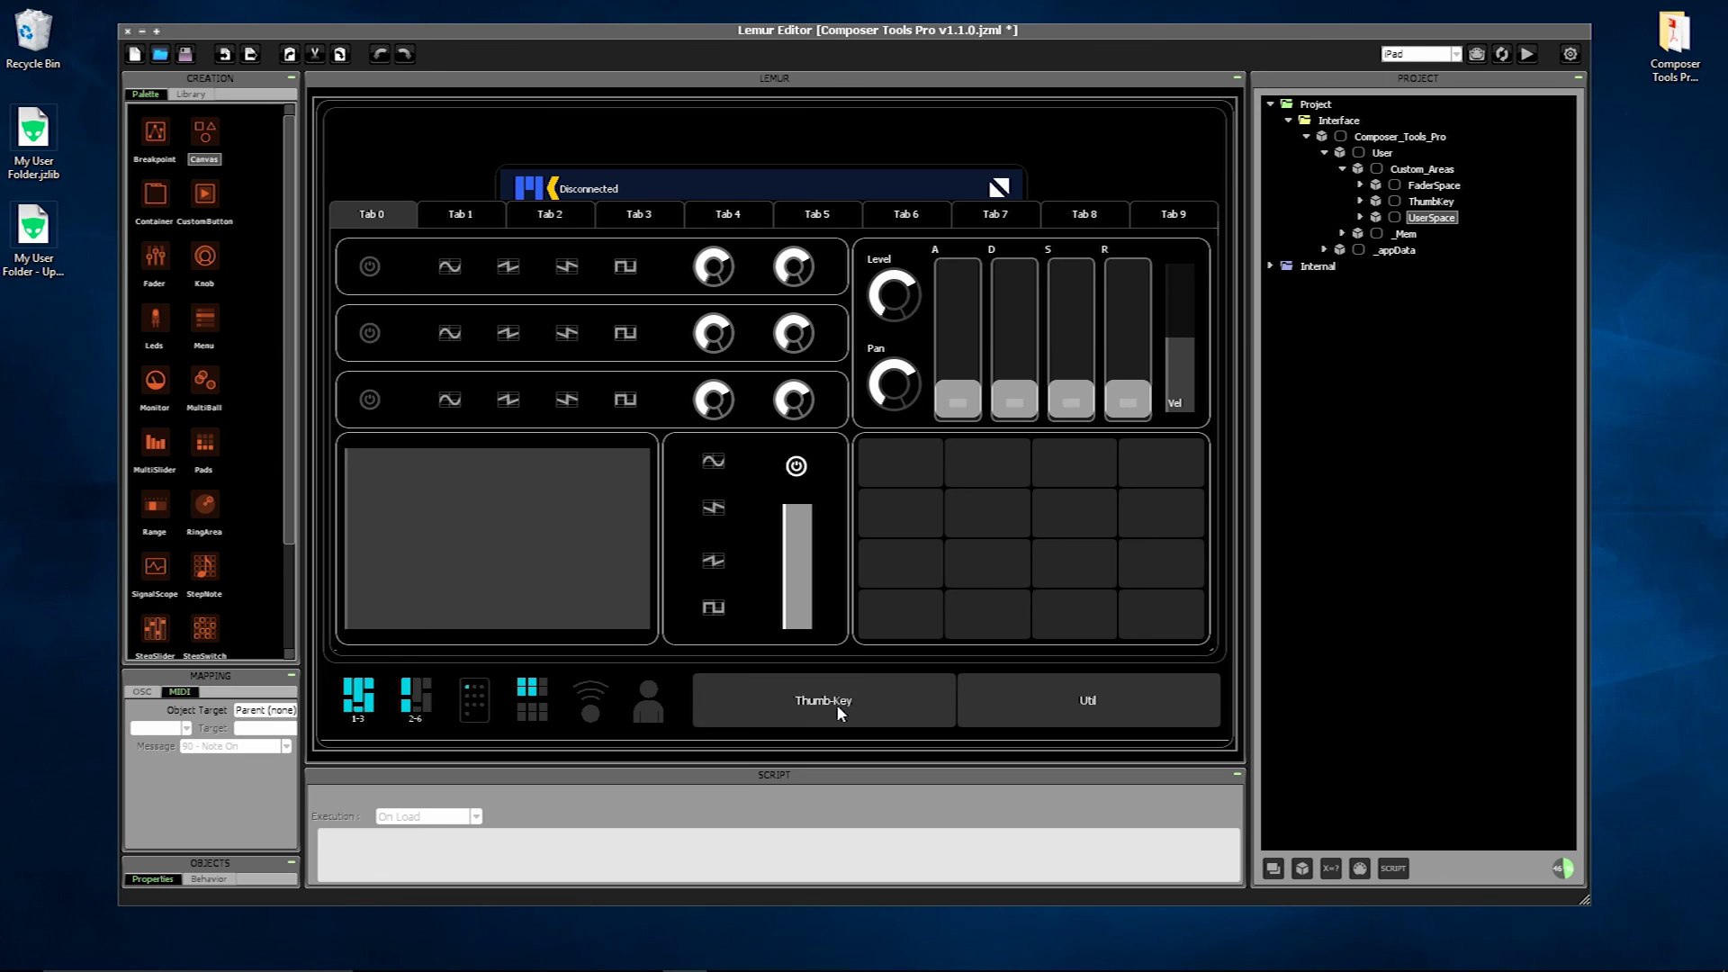
pyautogui.click(835, 703)
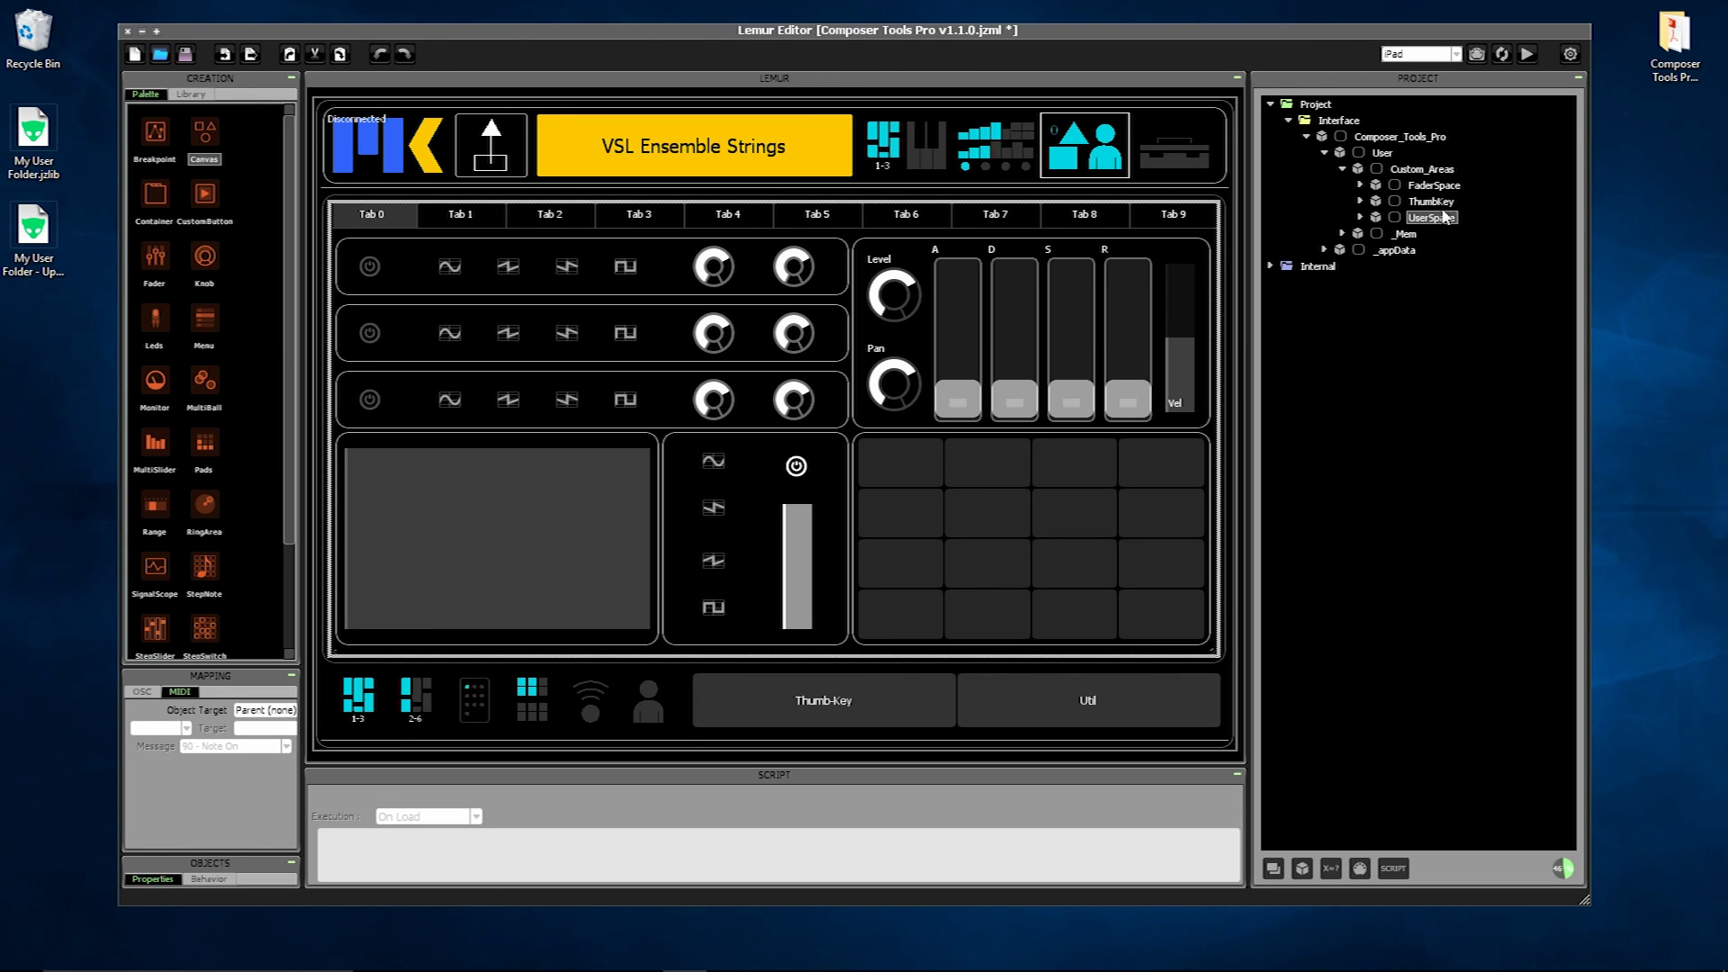
pyautogui.rightClick(1444, 204)
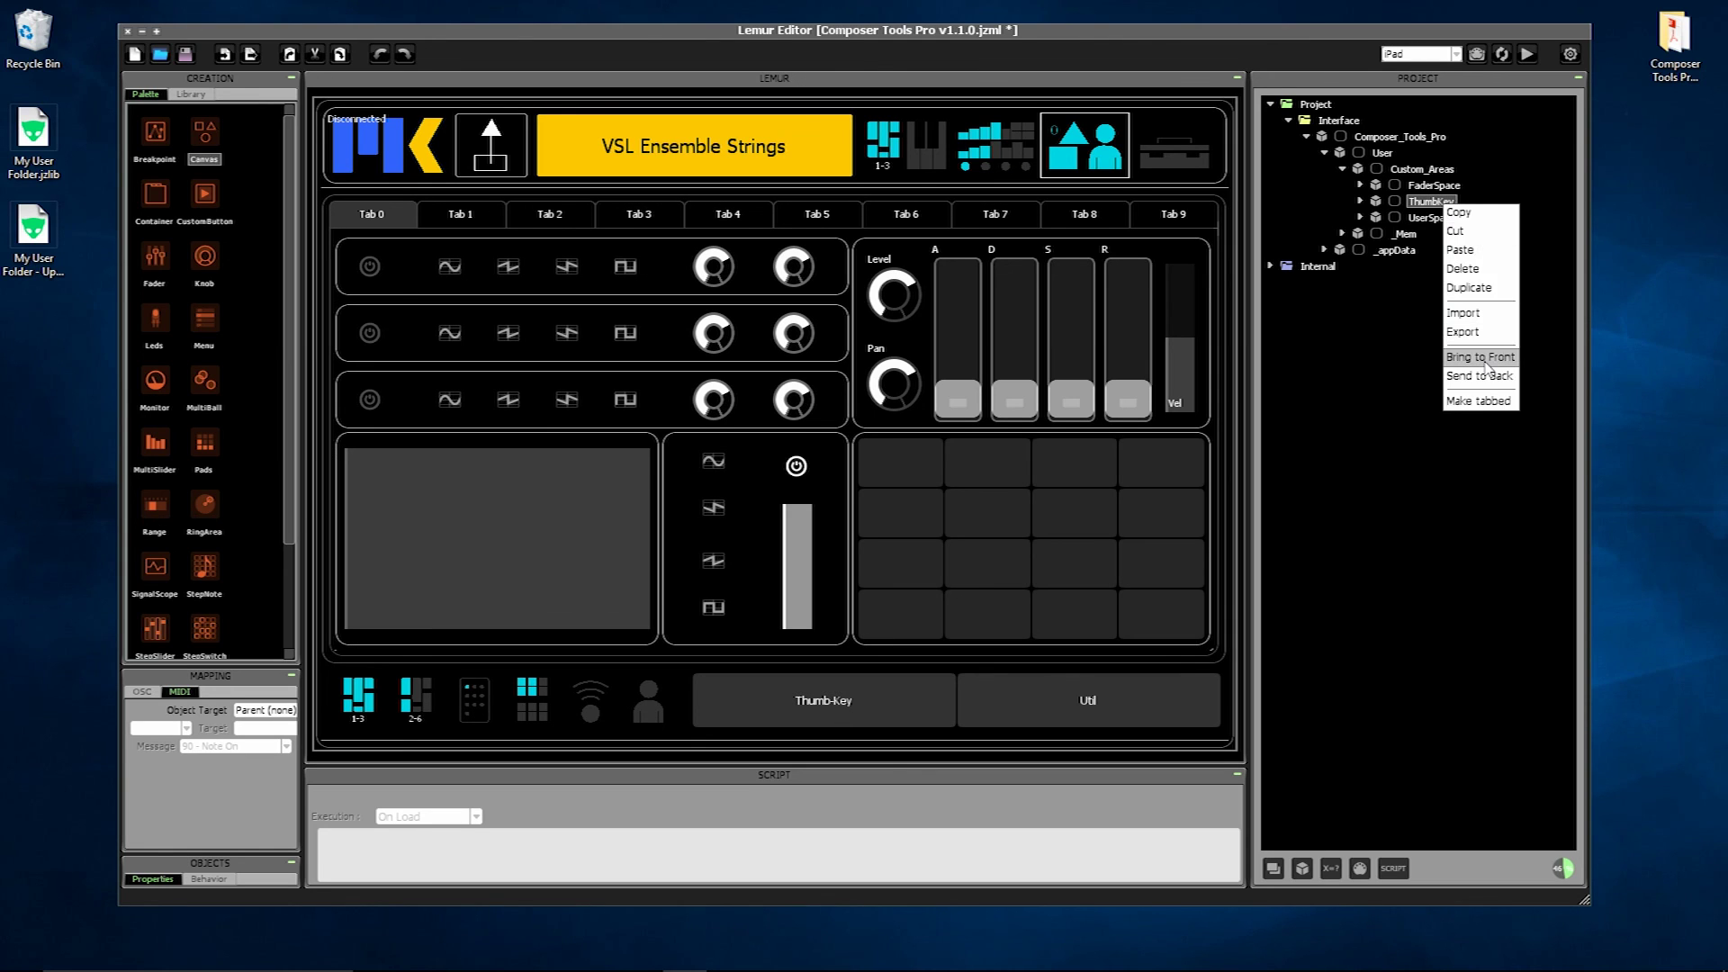